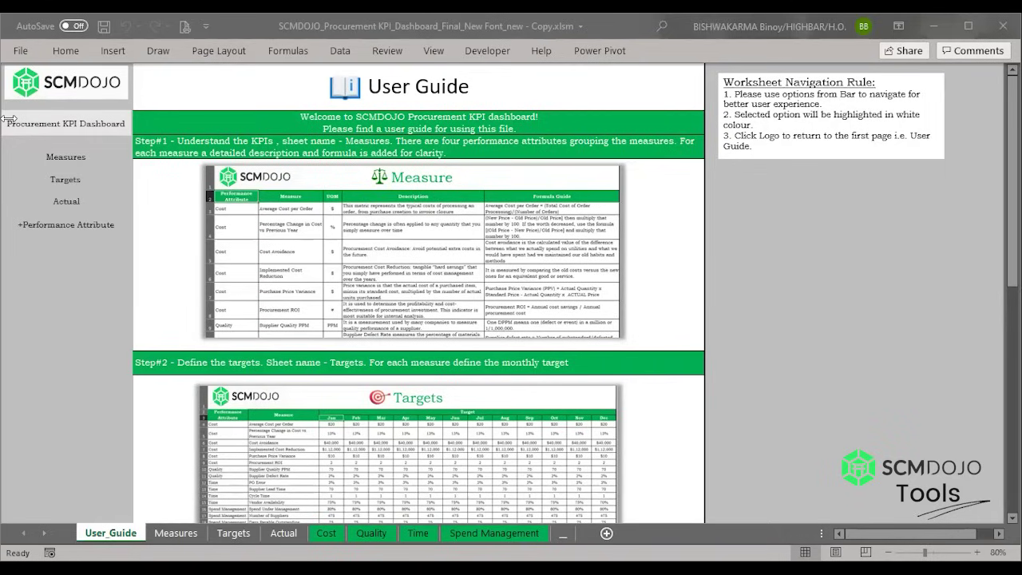
Step: View the Measures, Targets and Actual sheets using the dashboard's navigation bar, and return to the User Guide
click(64, 160)
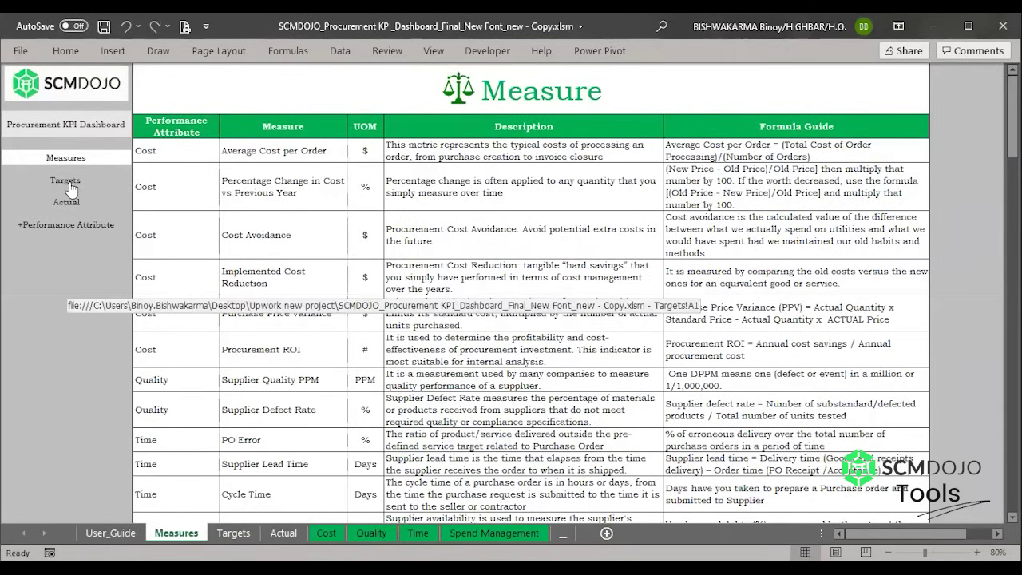
click(68, 182)
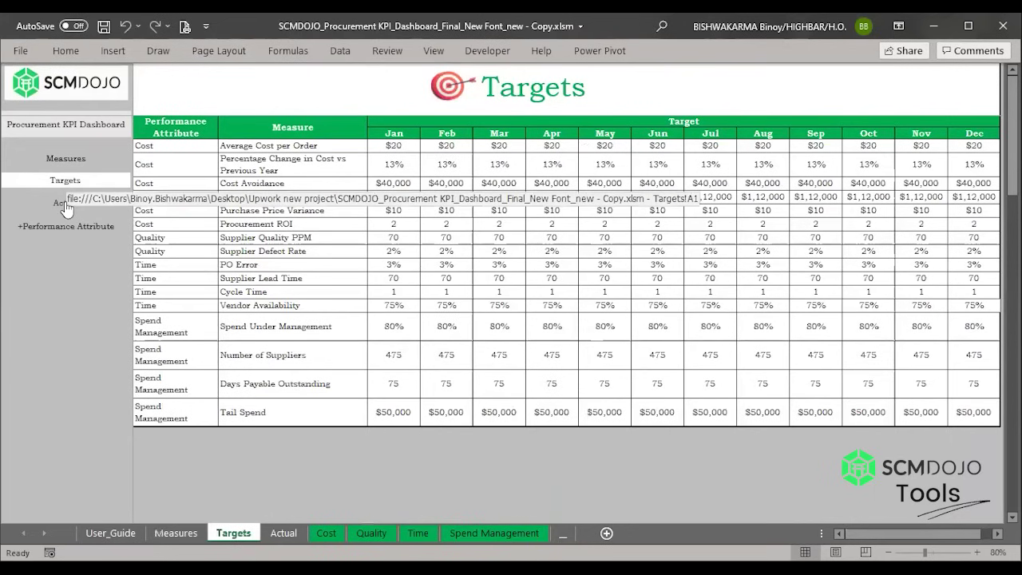
click(69, 199)
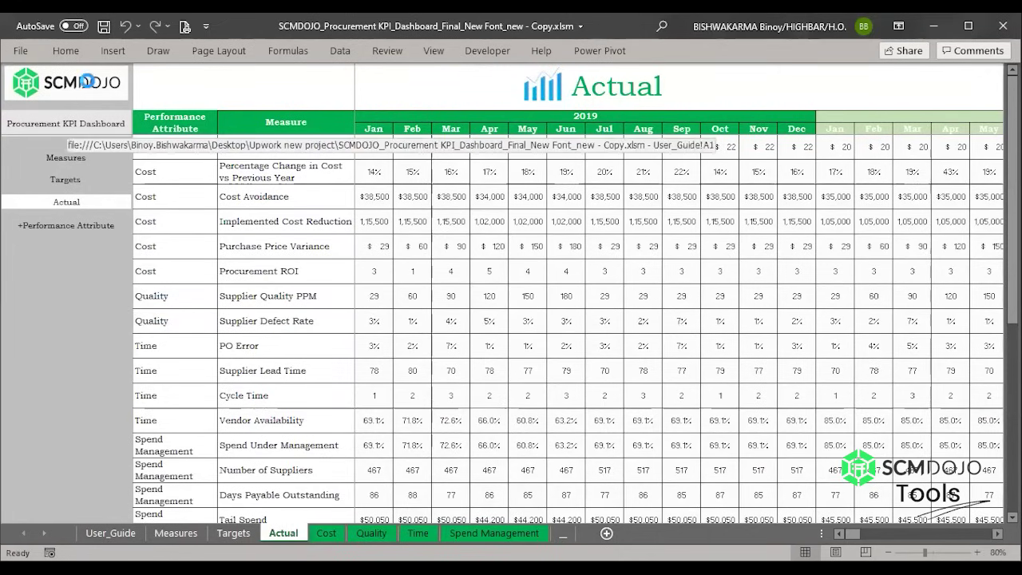
click(89, 89)
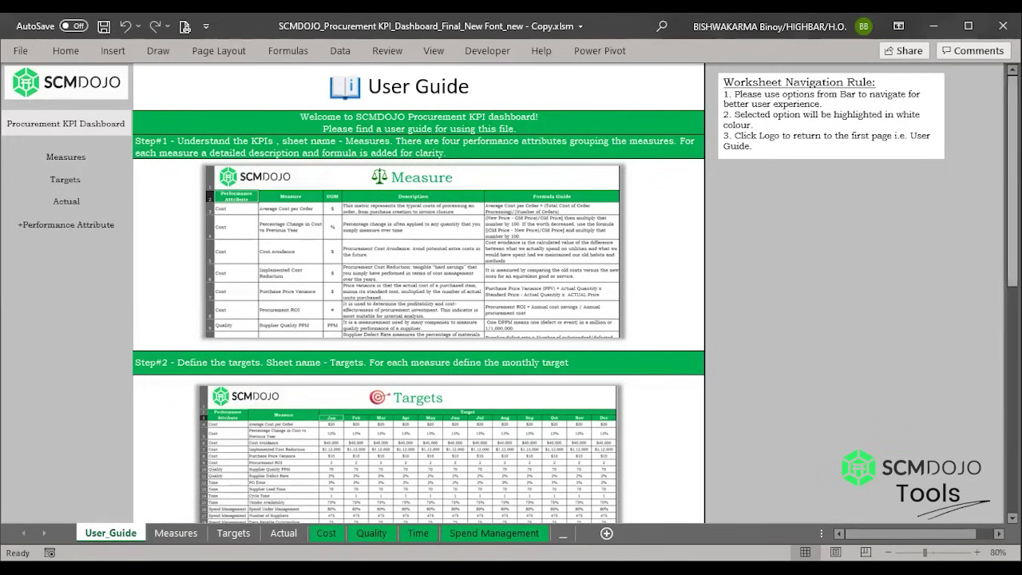
Step: Read through the User Guide's instructions from Step#1 to the last step on analysing results
scroll(511, 293, down, 1)
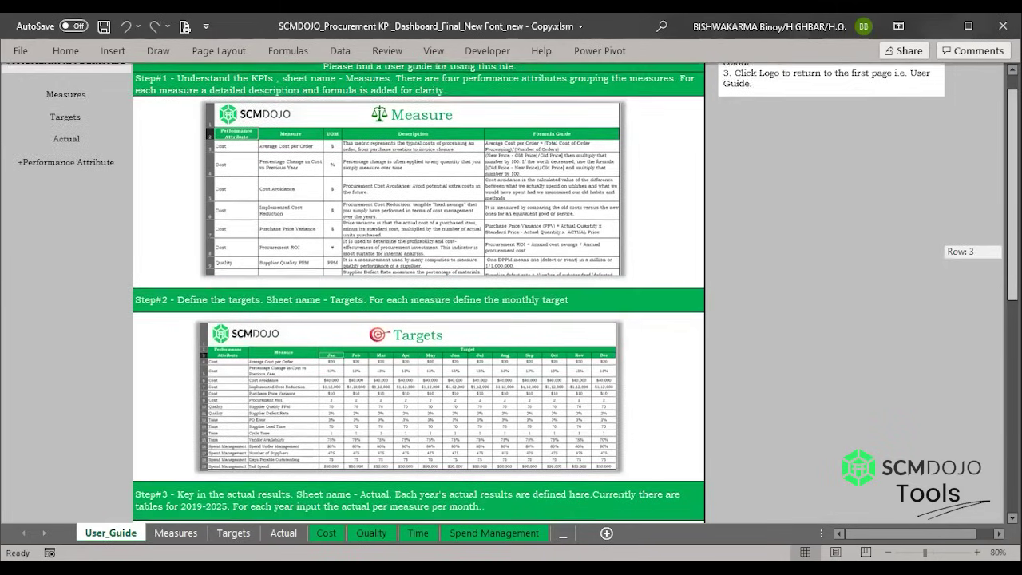
scroll(511, 293, down, 2)
scroll(511, 292, down, 2)
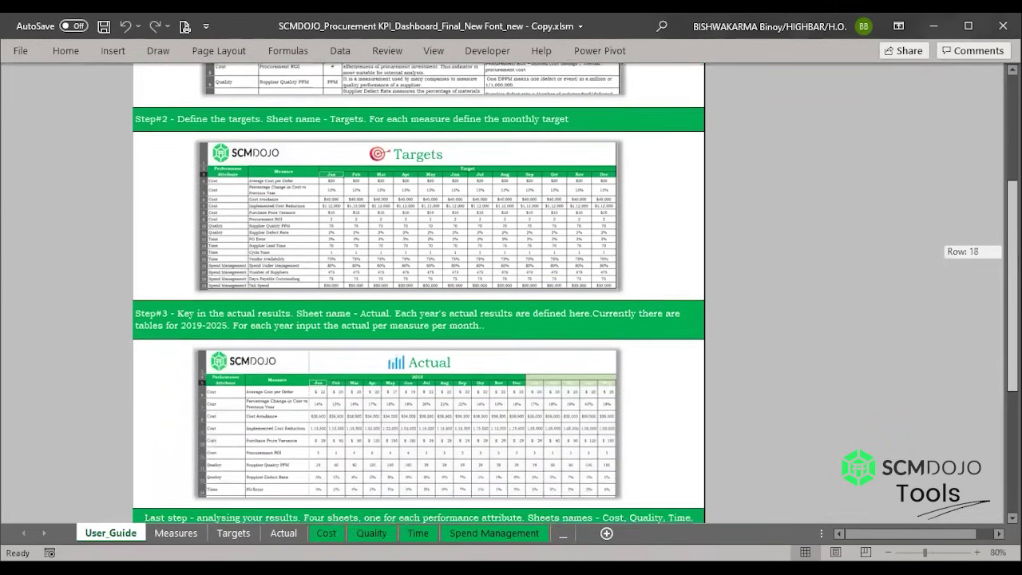
scroll(418, 293, down, 5)
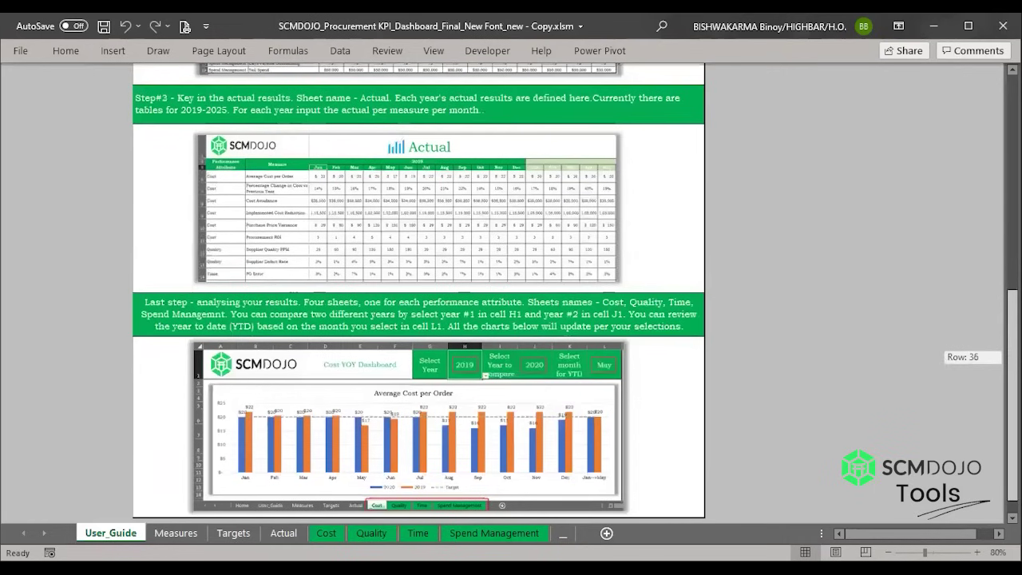
scroll(553, 301, up, 10)
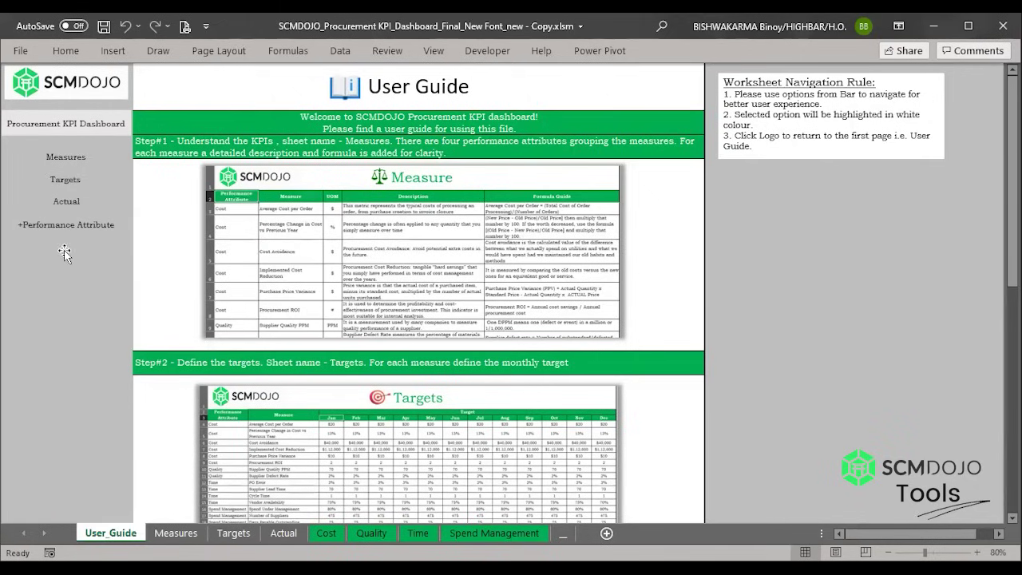
Step: Switch back and forth between the Measures and Targets sheets, and go back to the User Guide via the logo
click(71, 159)
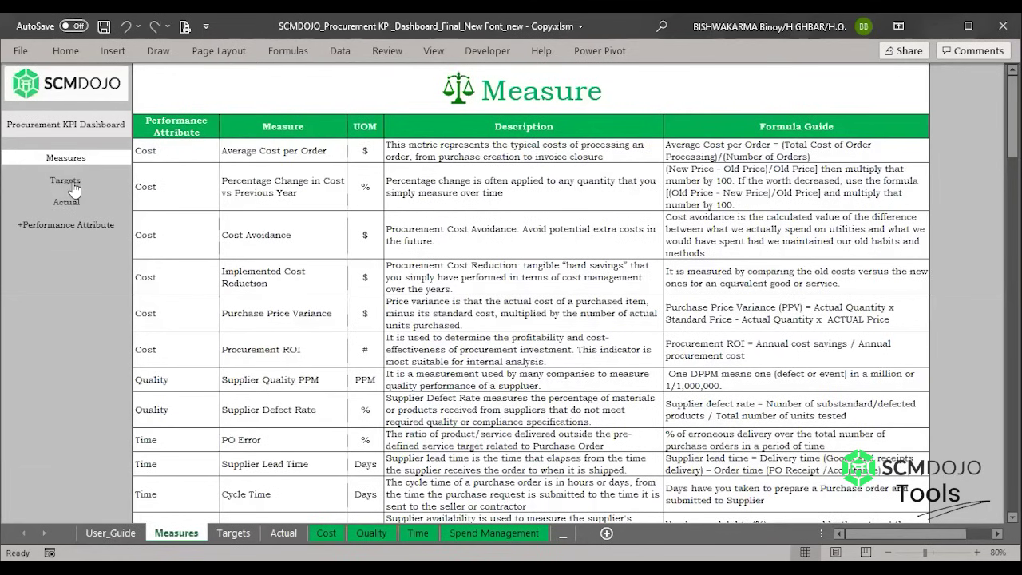
click(70, 184)
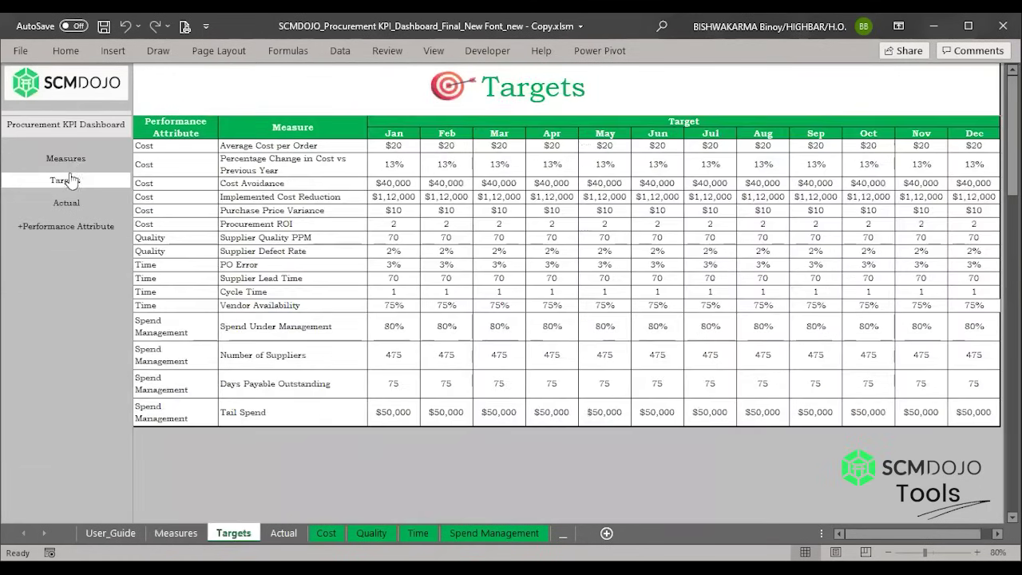
click(70, 158)
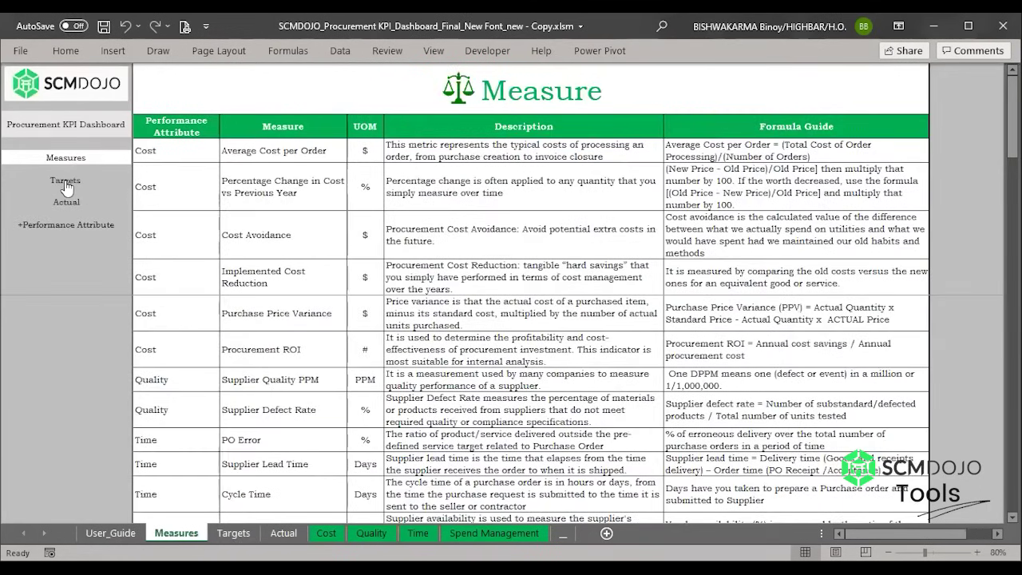
click(67, 184)
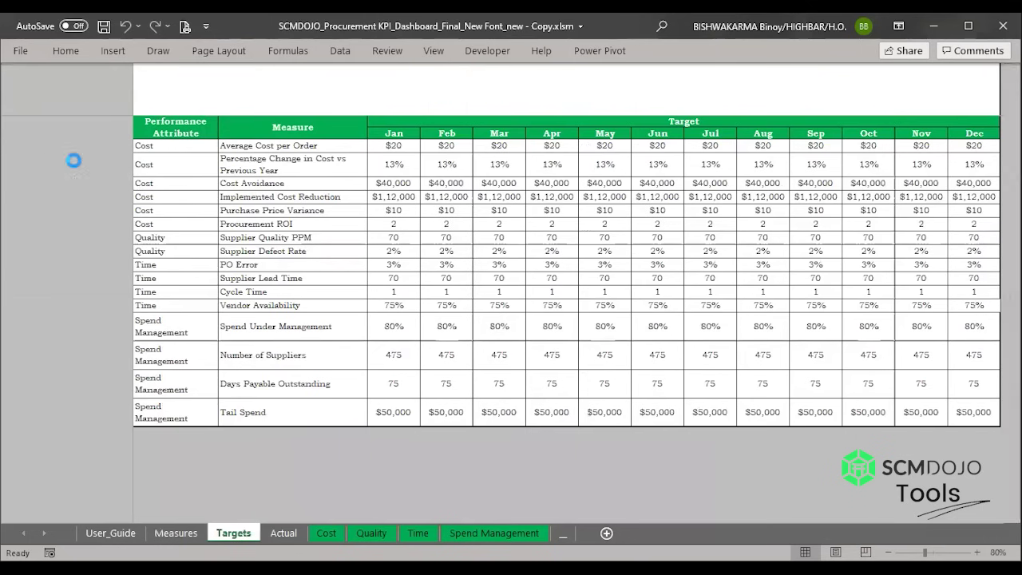
click(73, 157)
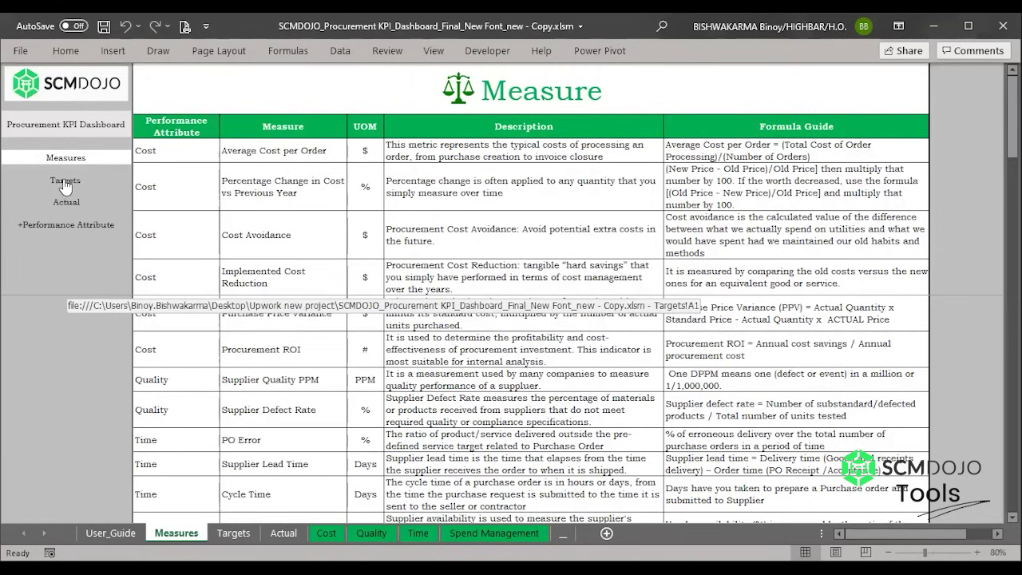
click(77, 93)
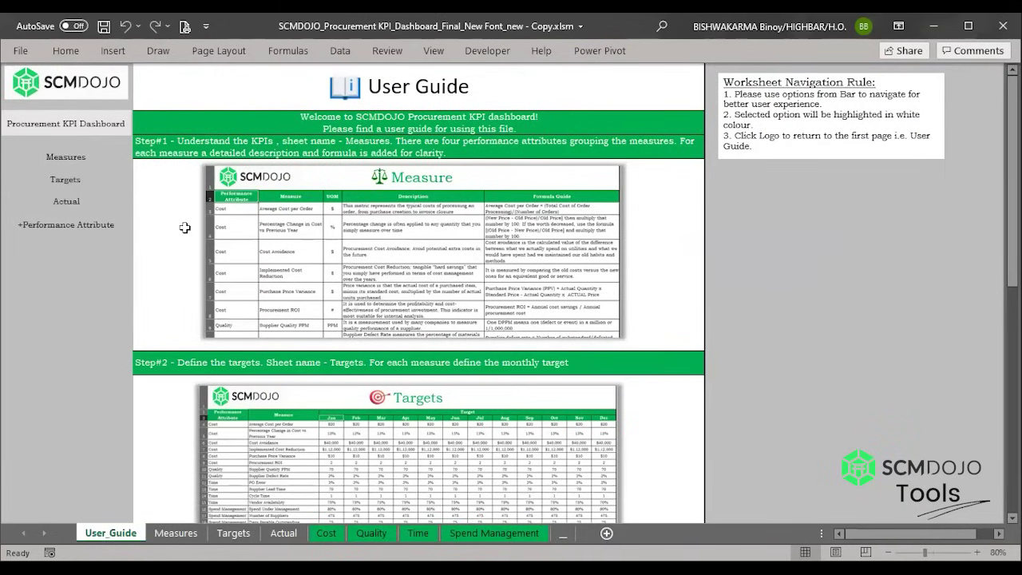
Step: Review the KPI descriptions and formulas in the Measures sheet and the monthly goals in the Targets sheet
click(58, 154)
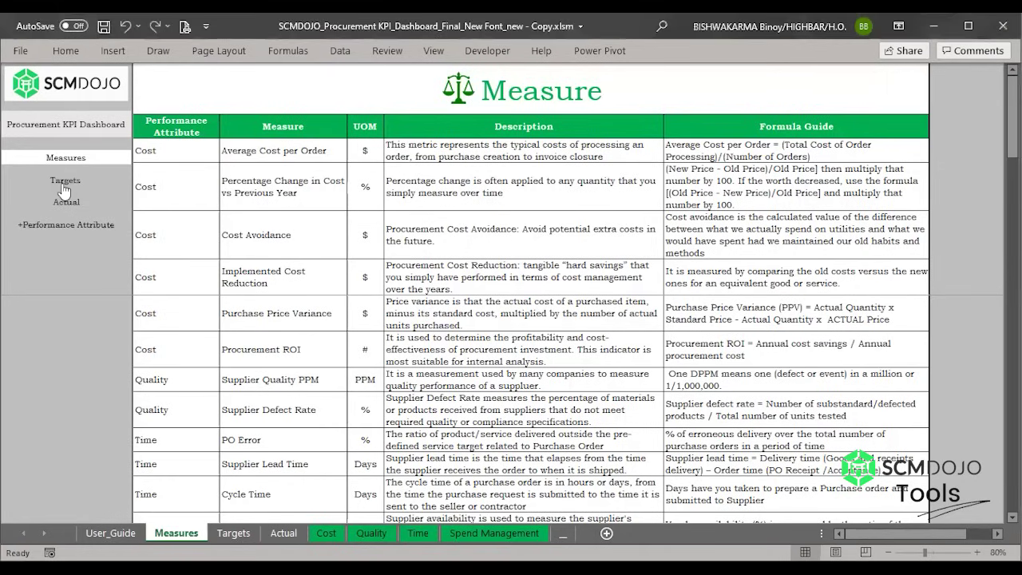
click(64, 188)
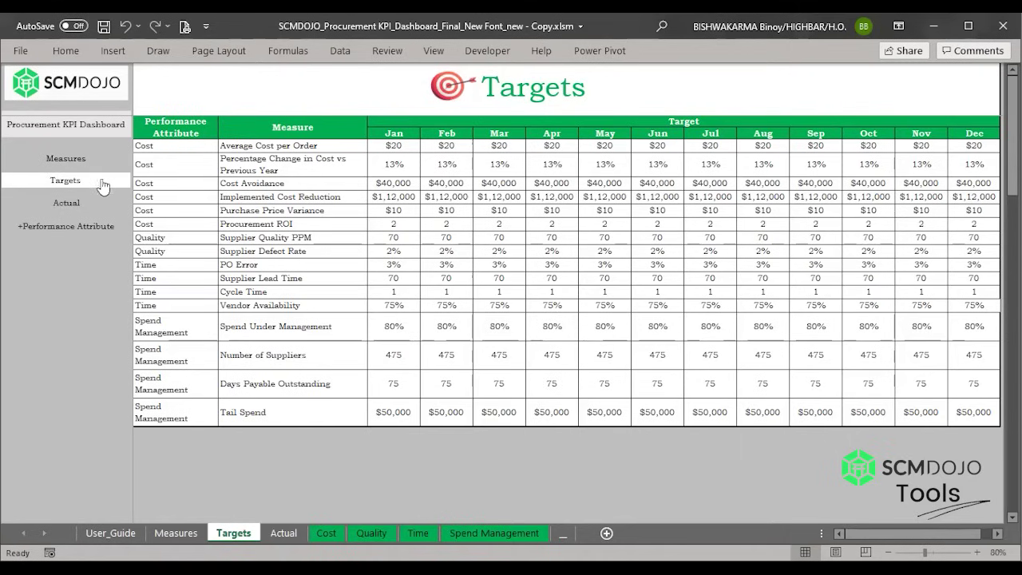
Step: Open the Actual sheet and examine the monthly results in its 2019 and 2020 blocks
click(77, 203)
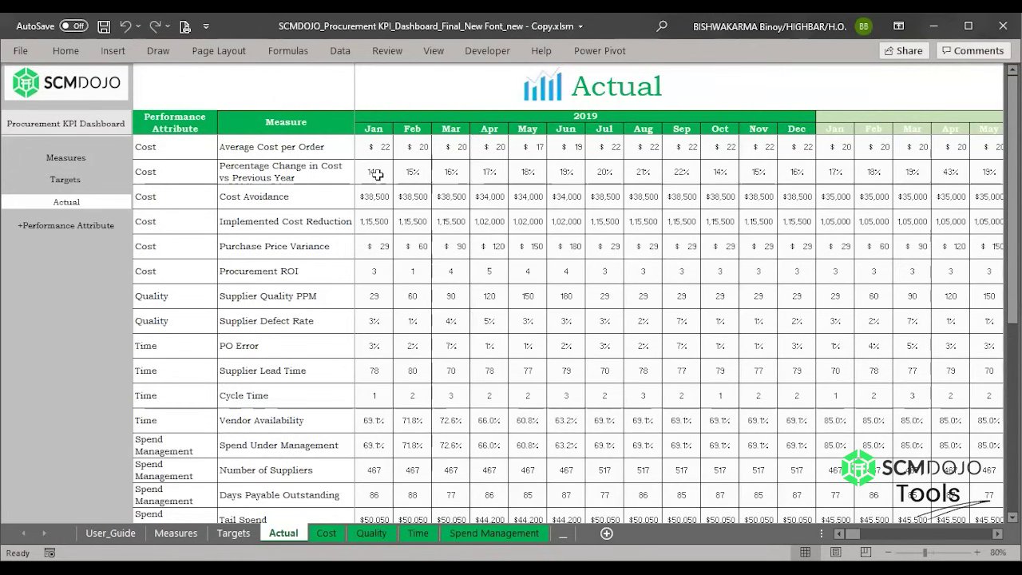
click(475, 119)
key(Right)
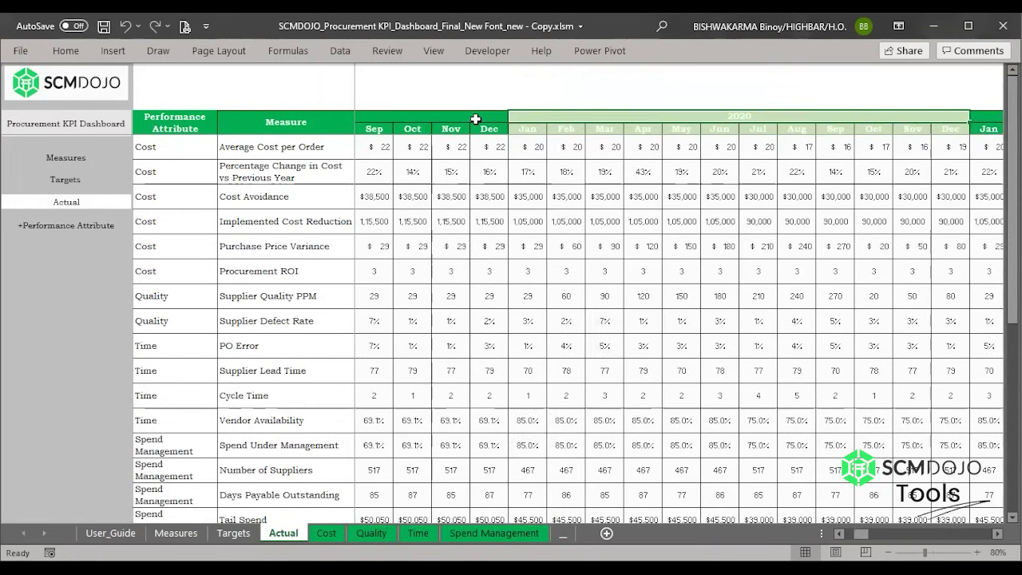
key(Left)
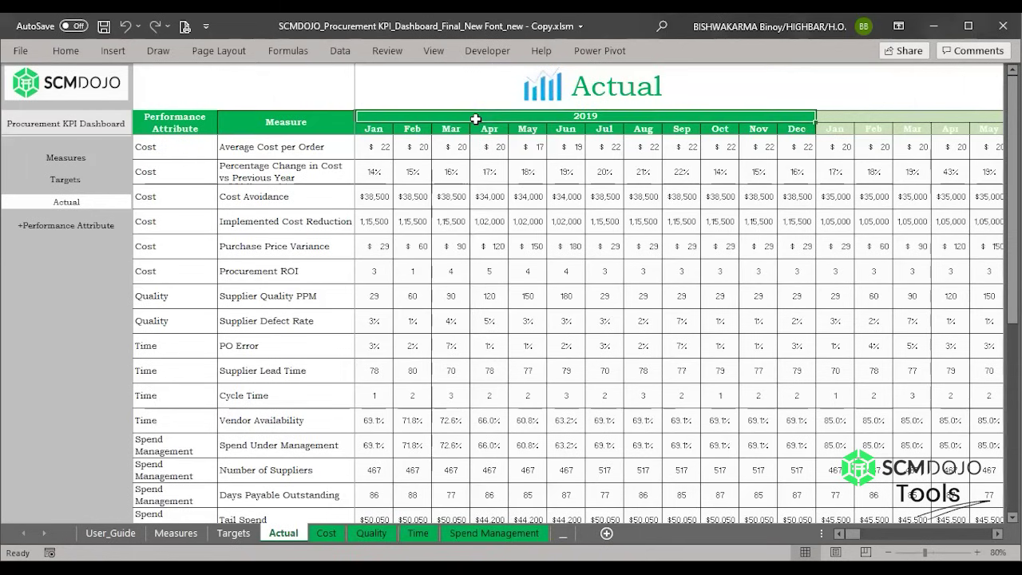
key(Down)
key(Left)
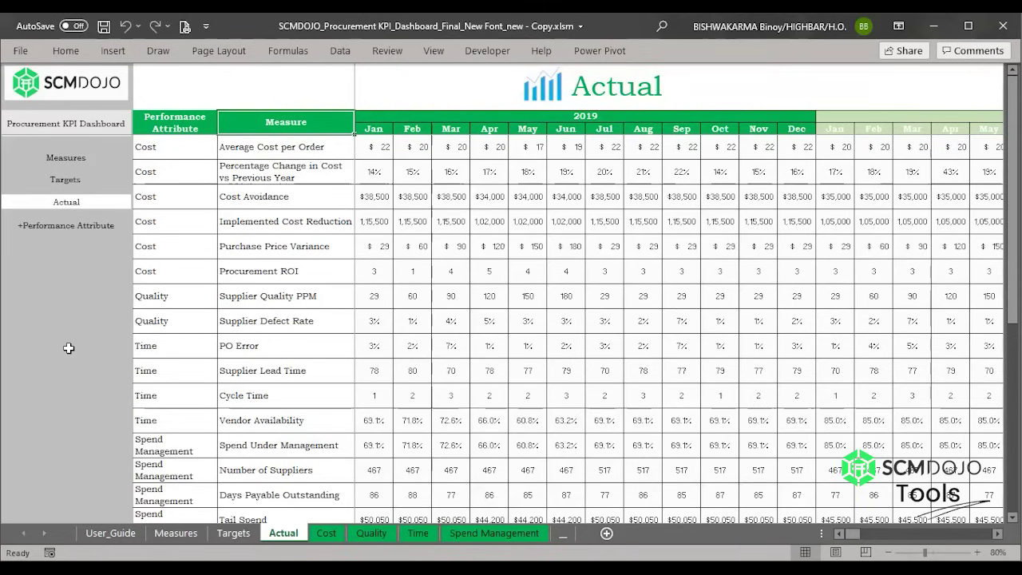
Step: Open the Cost dashboard under Performance Attribute and look through the years offered for Select Year, keeping 2019
click(74, 225)
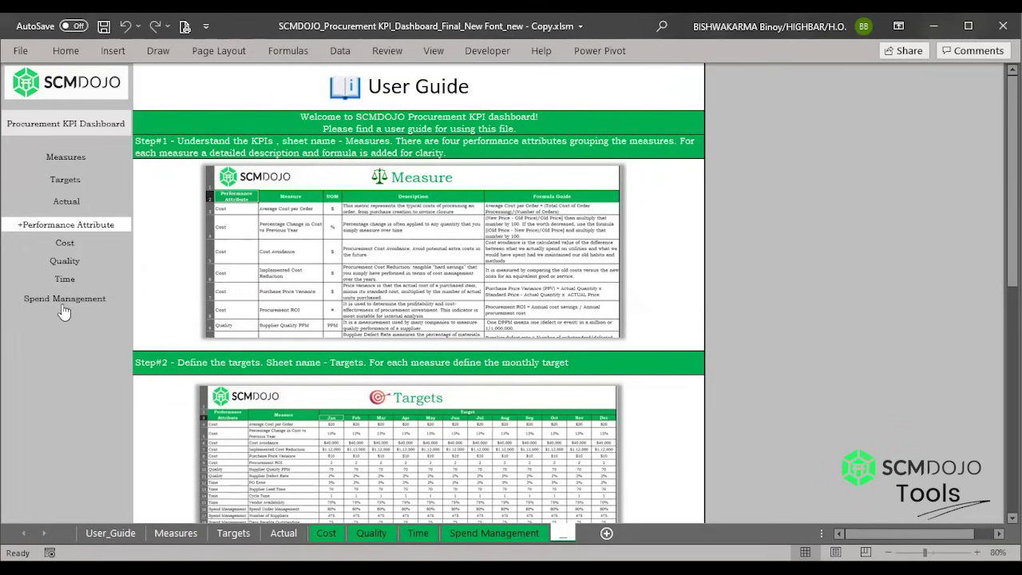
click(66, 245)
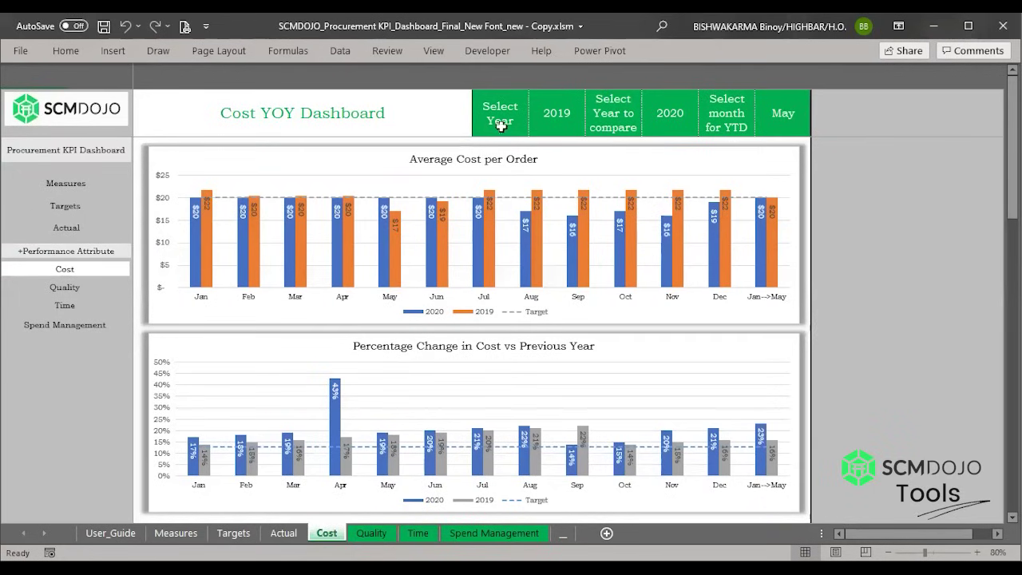
click(559, 109)
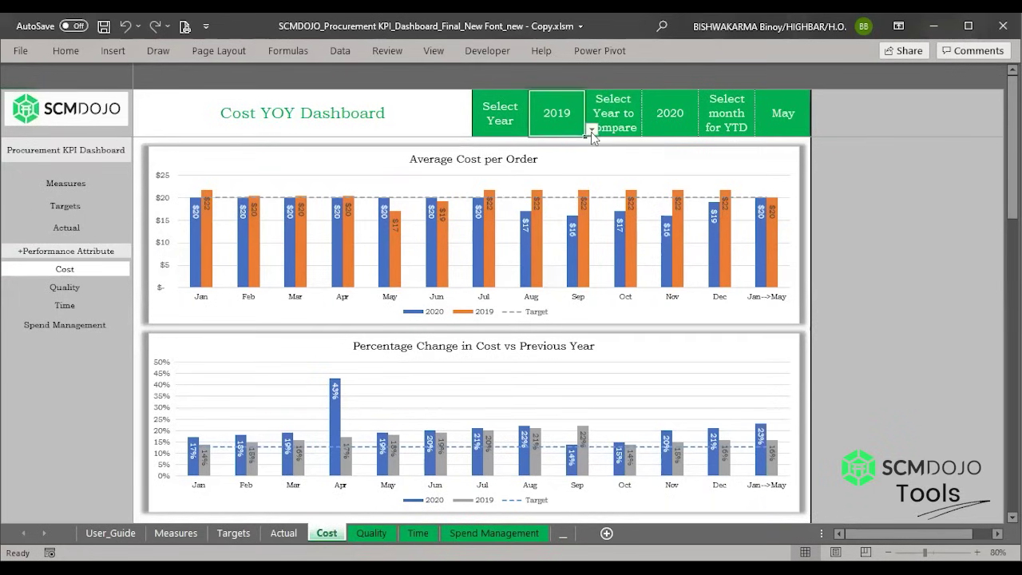
click(590, 130)
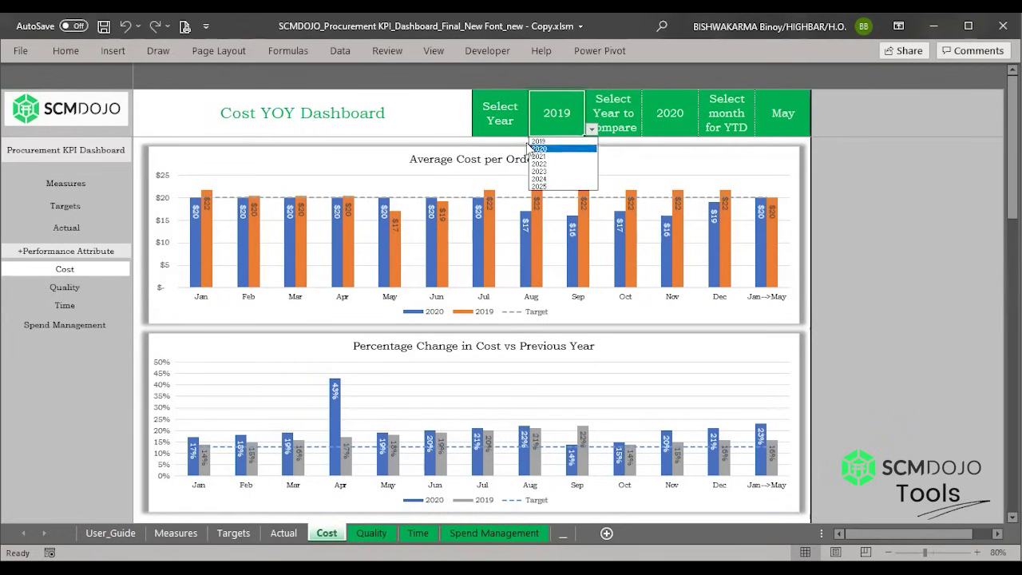
click(561, 127)
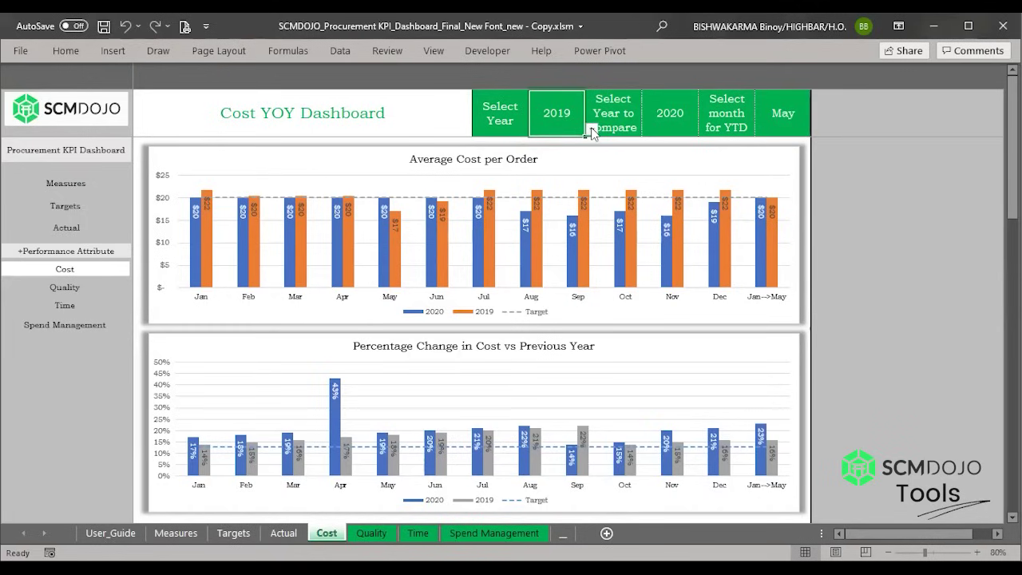
click(592, 129)
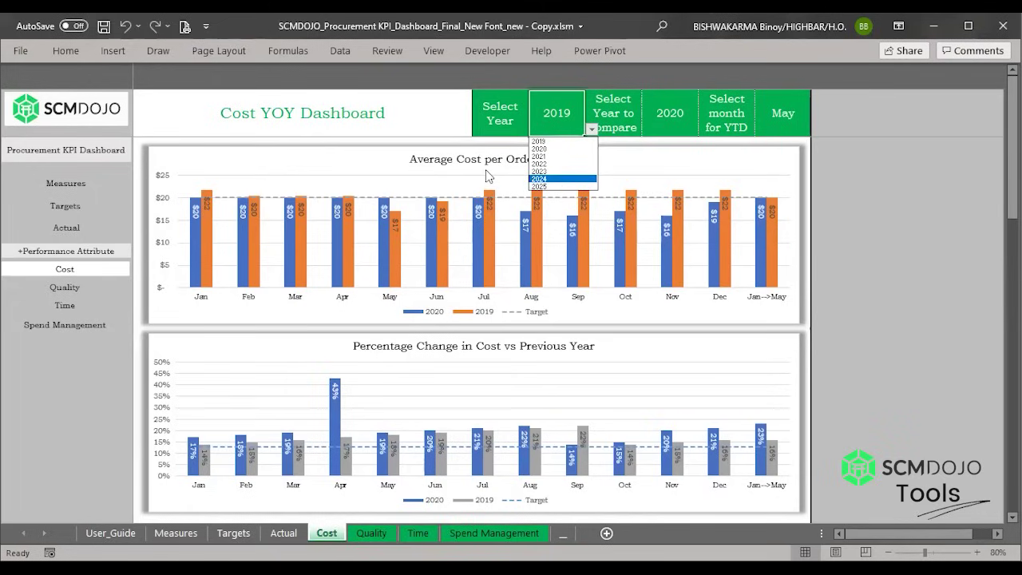
click(504, 120)
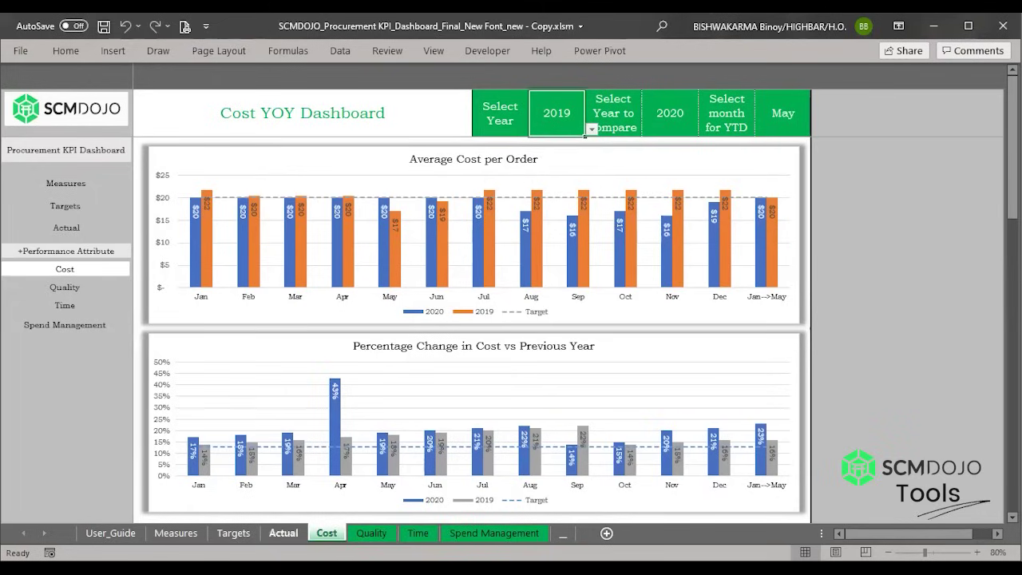
Step: Examine the year blocks from 2019 through 2025 in the Actual sheet
click(283, 533)
click(519, 107)
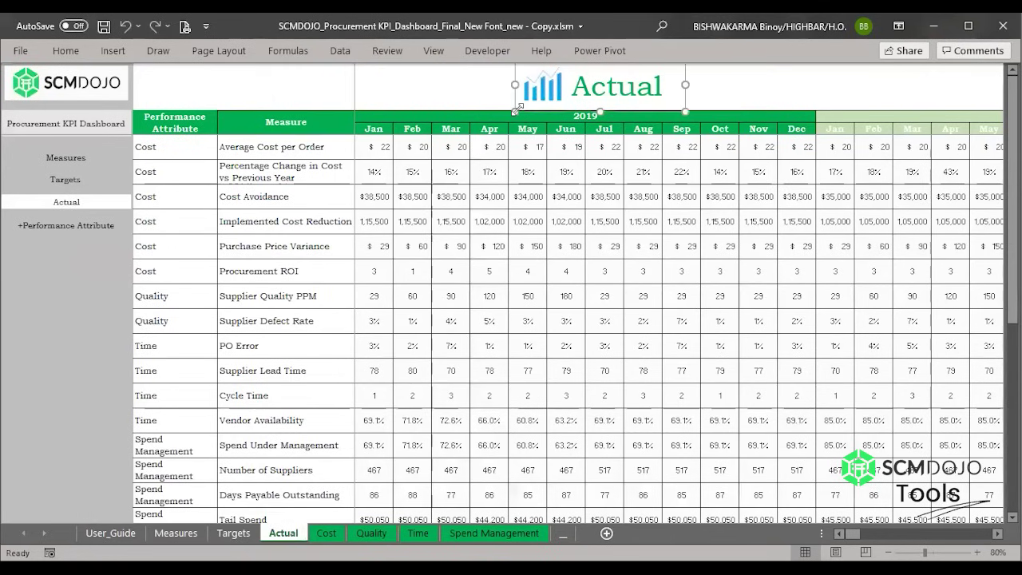
click(498, 113)
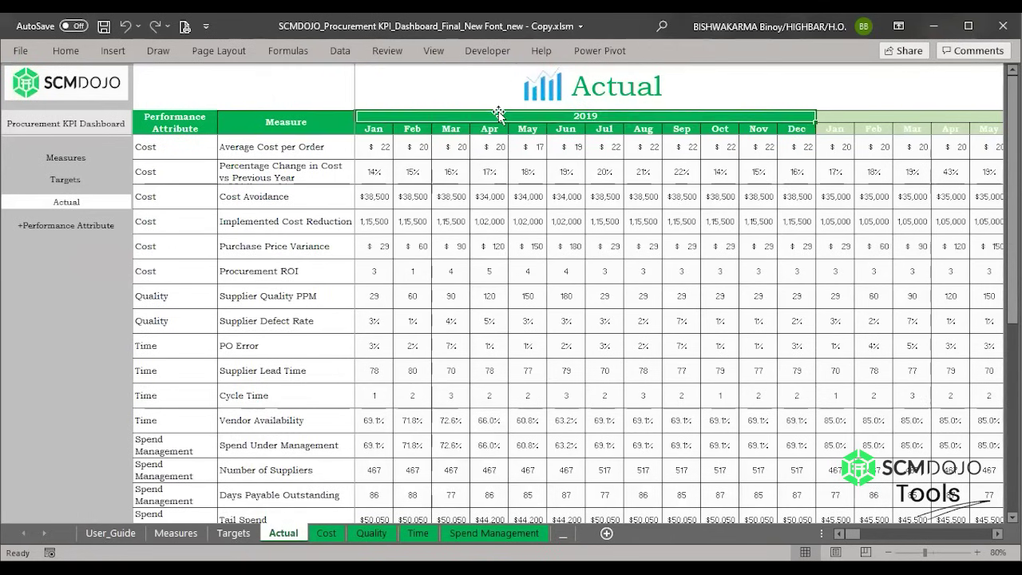
scroll(498, 113, right, 15)
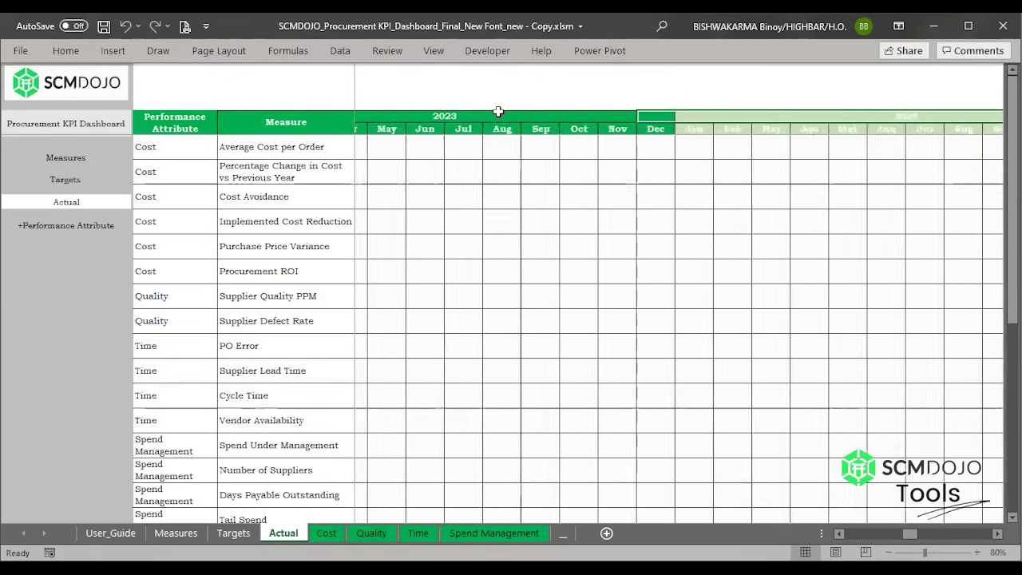
scroll(498, 111, left, 10)
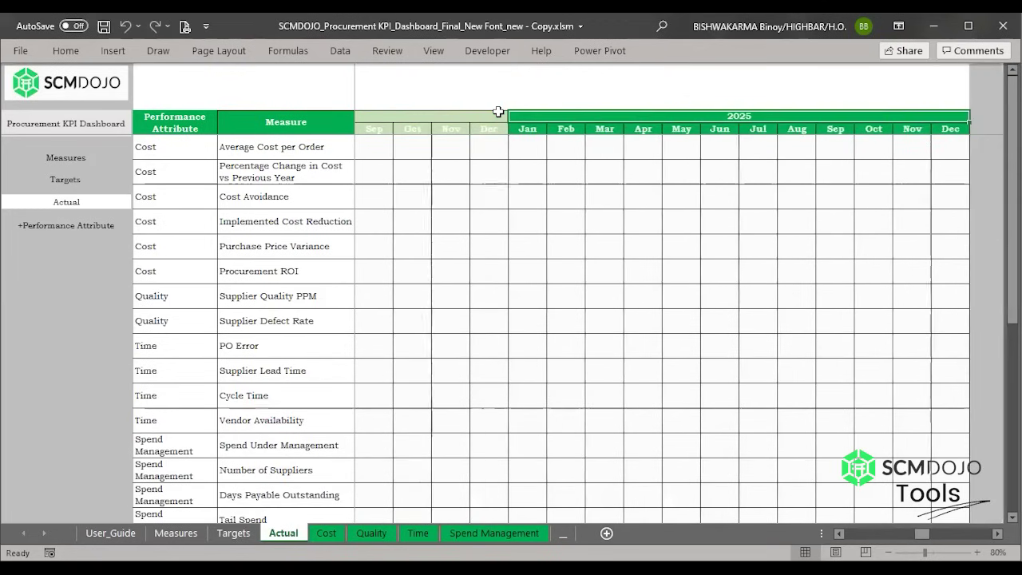
scroll(498, 114, left, 10)
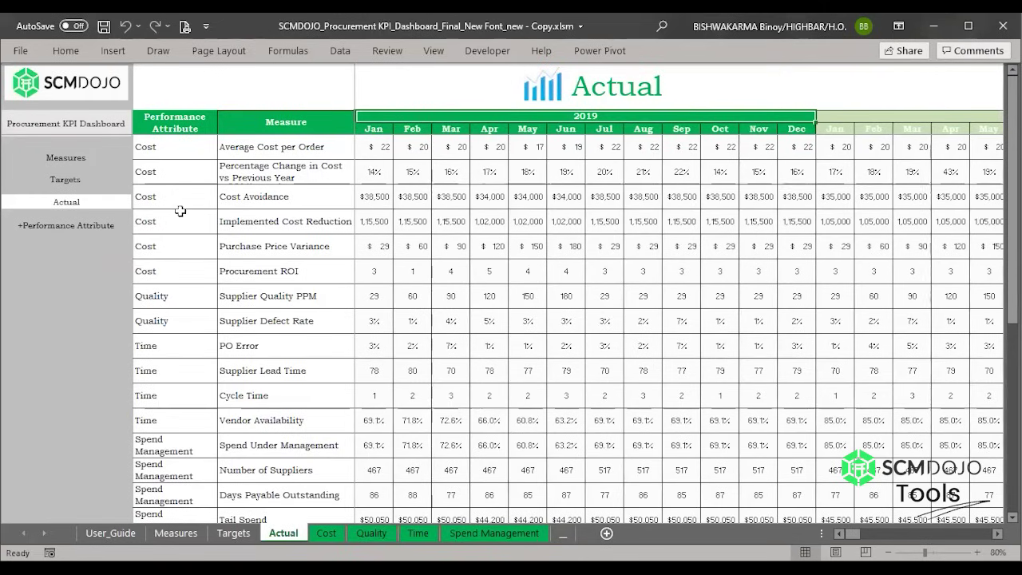
Step: Open the Cost dashboard under Performance Attribute and set Select Year to compare to 2021
click(101, 226)
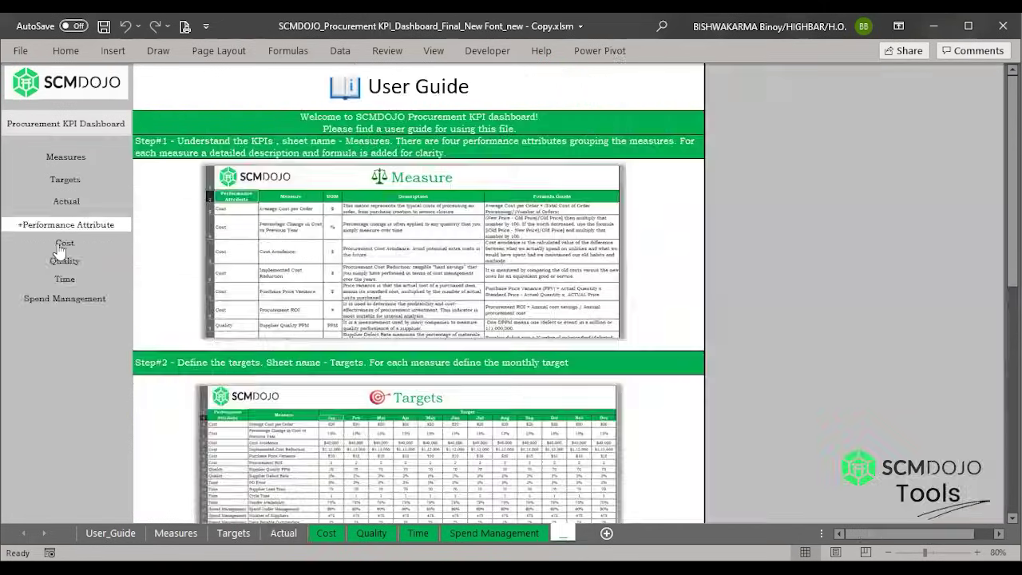
click(59, 249)
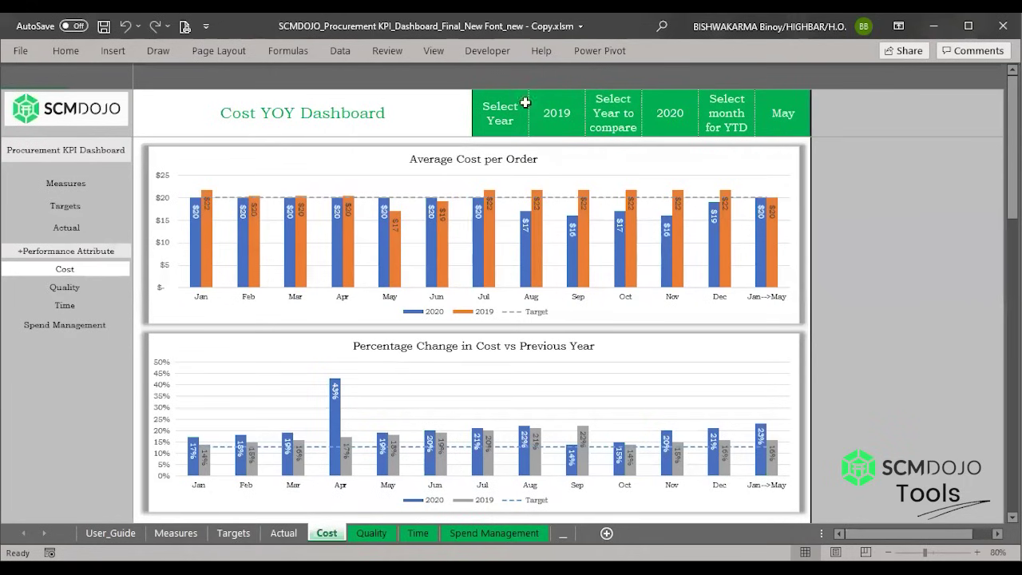
click(572, 120)
click(667, 112)
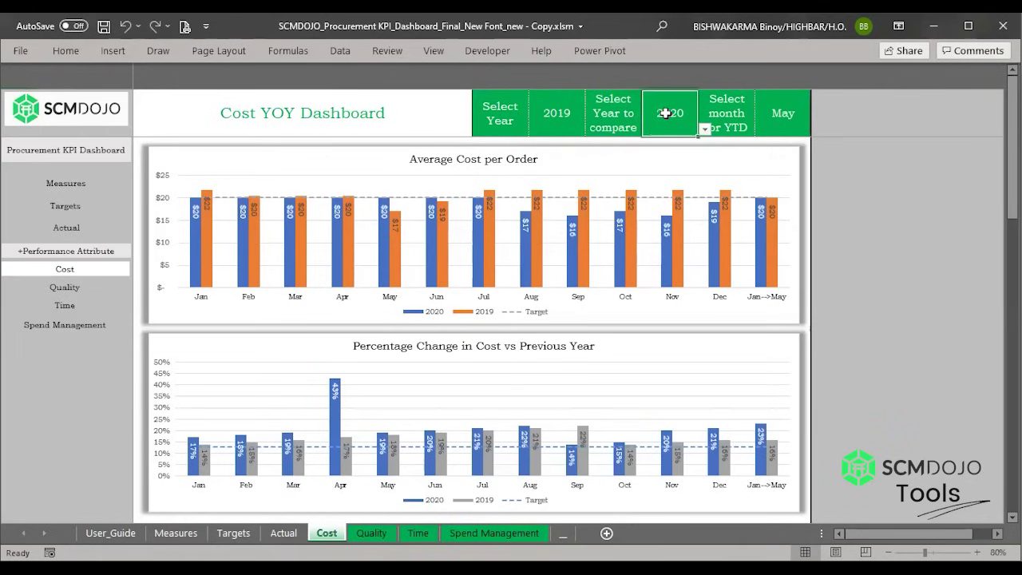
click(704, 128)
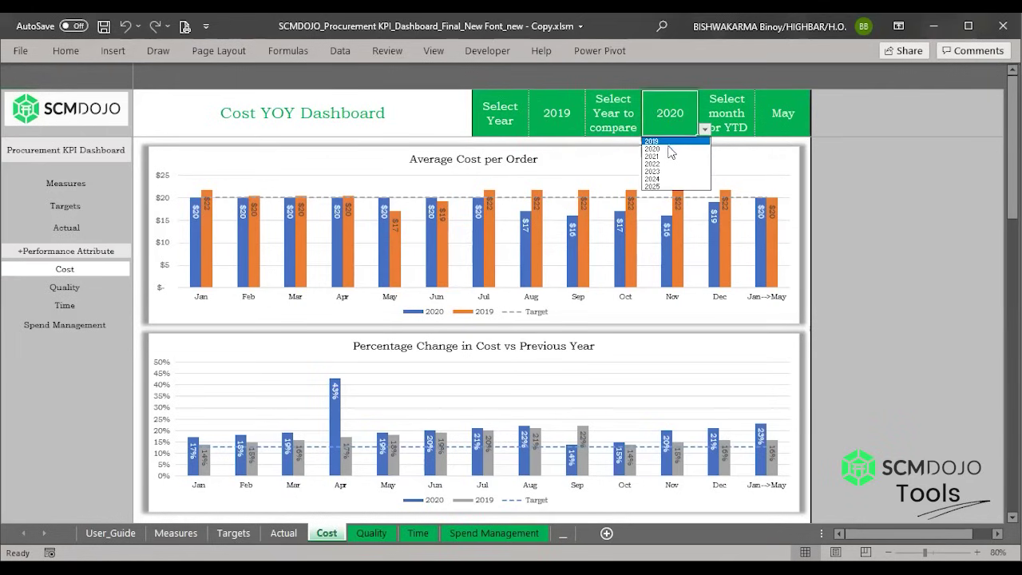
click(666, 156)
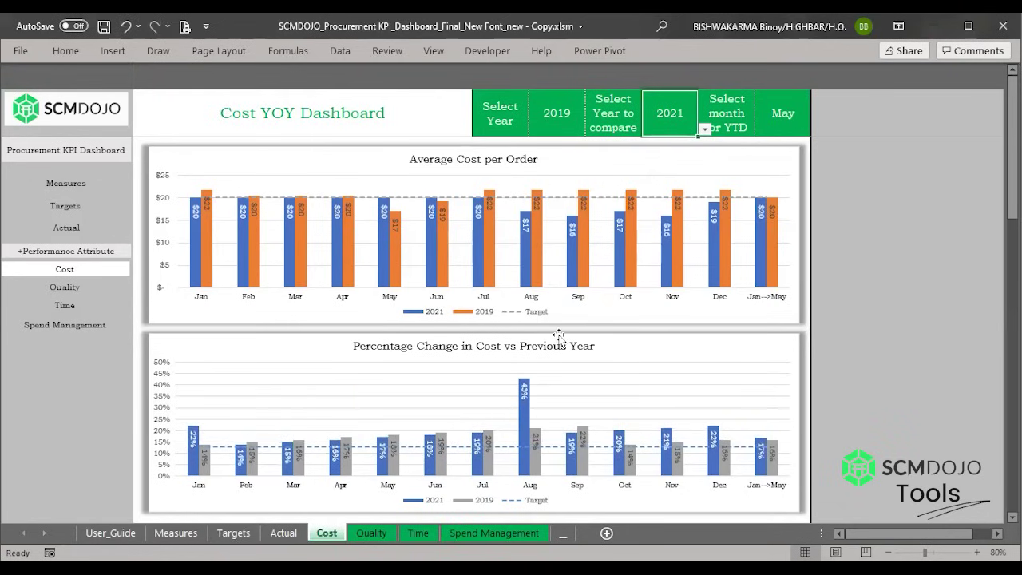
Step: Try 2020 as the Select Year in the Cost dashboard and switch it back to 2019
click(551, 108)
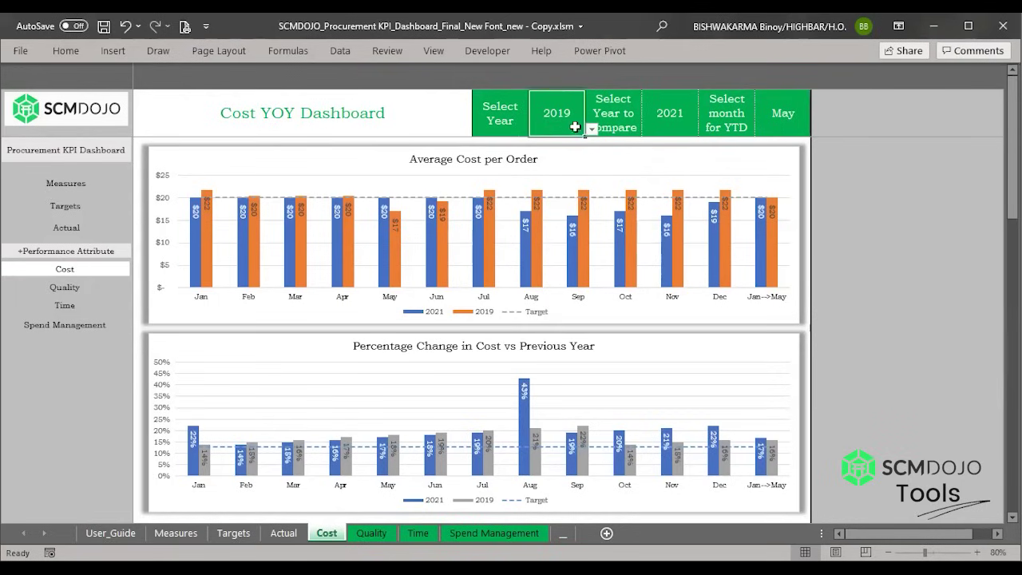
click(591, 130)
click(562, 148)
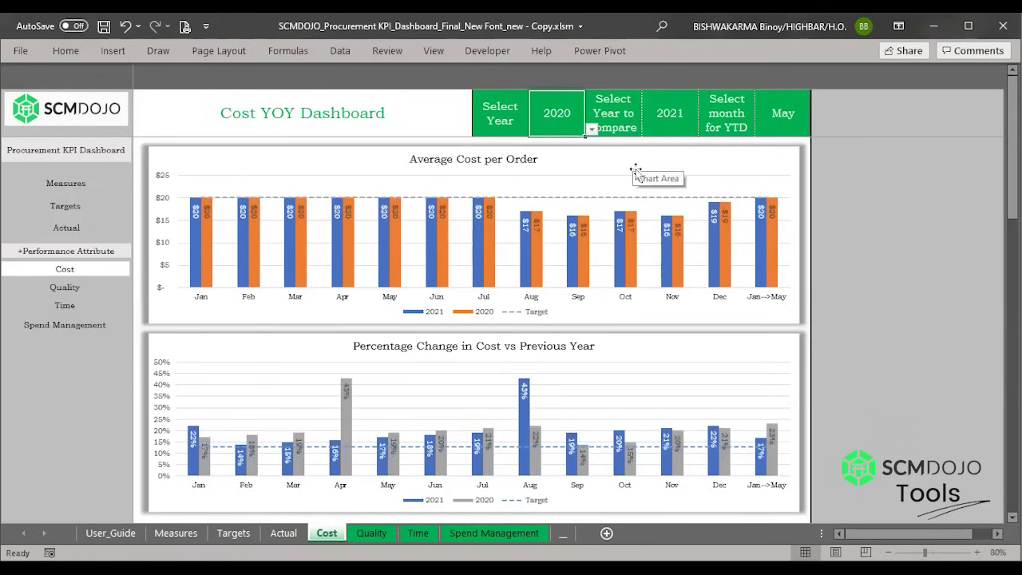
click(590, 130)
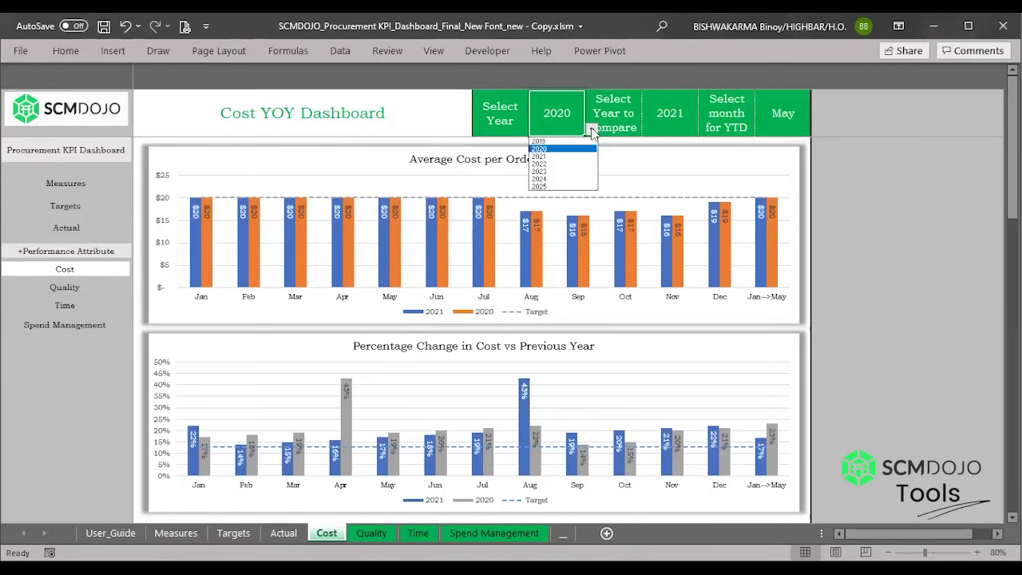
click(562, 141)
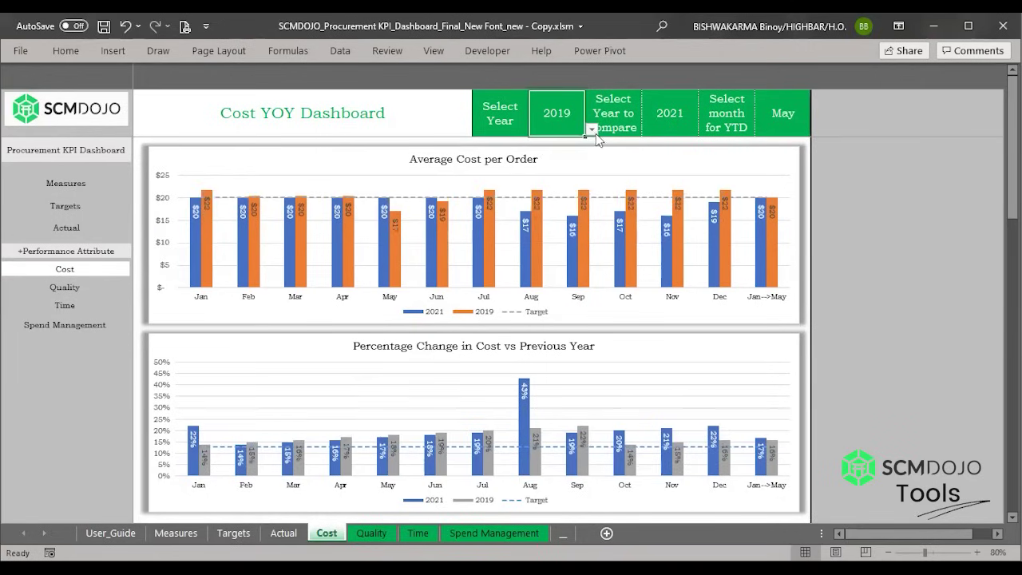
Step: Set Select Year to 2021 and Select Year to compare to 2020 in the Cost dashboard
click(590, 129)
click(572, 157)
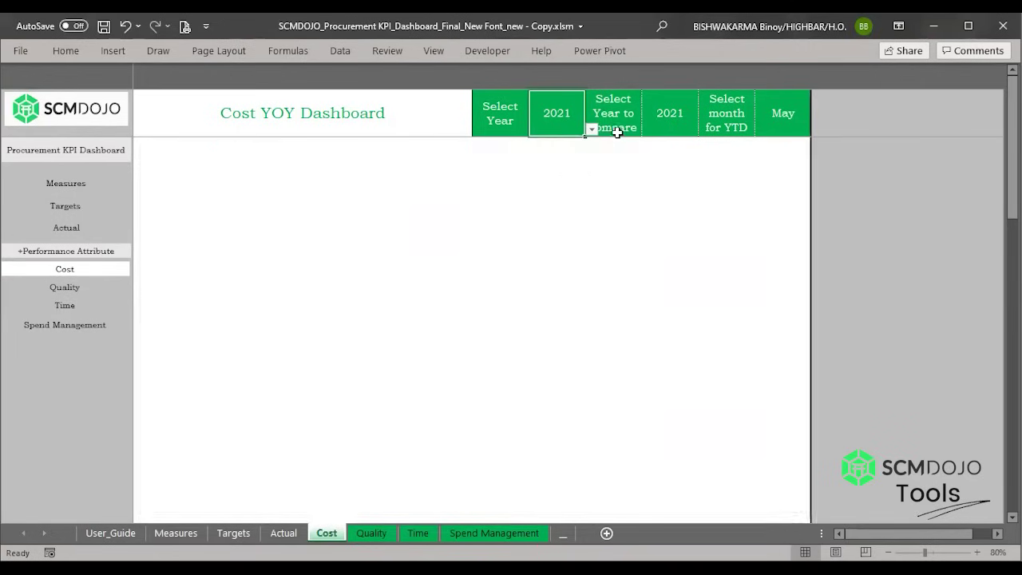
click(677, 126)
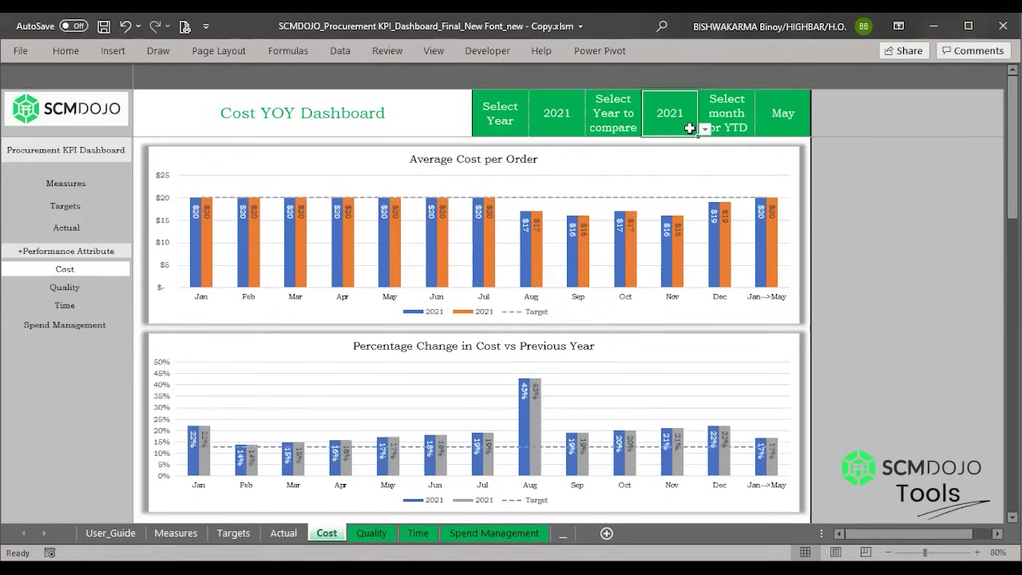
click(704, 128)
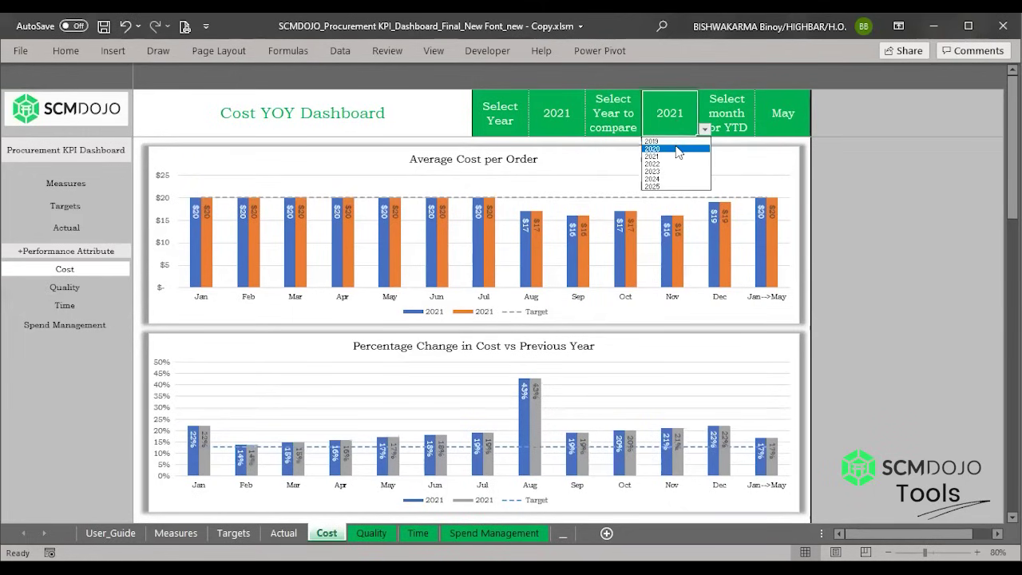
click(678, 149)
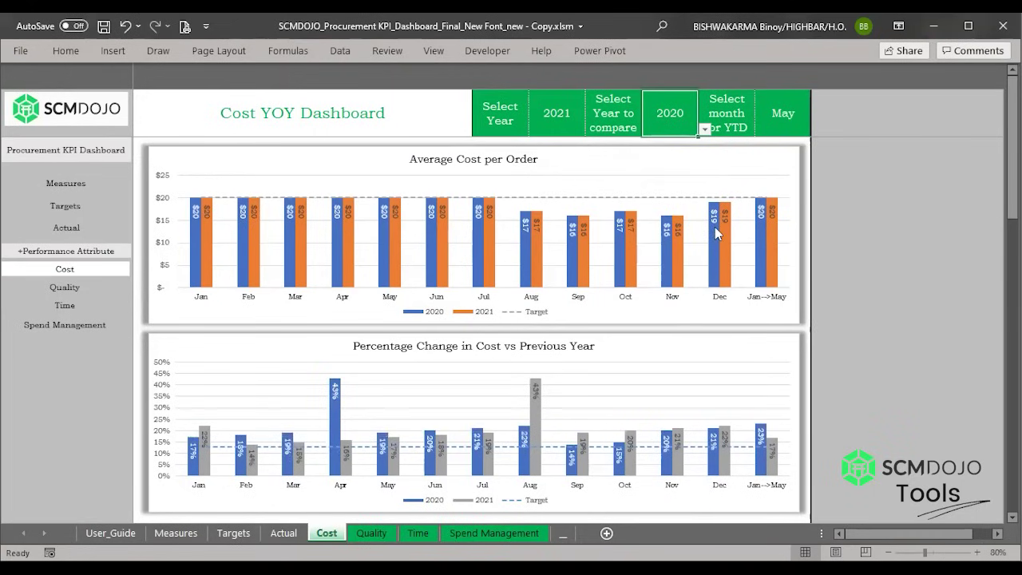
Step: Set Select month for YTD to Mar in the Cost dashboard
key(Right)
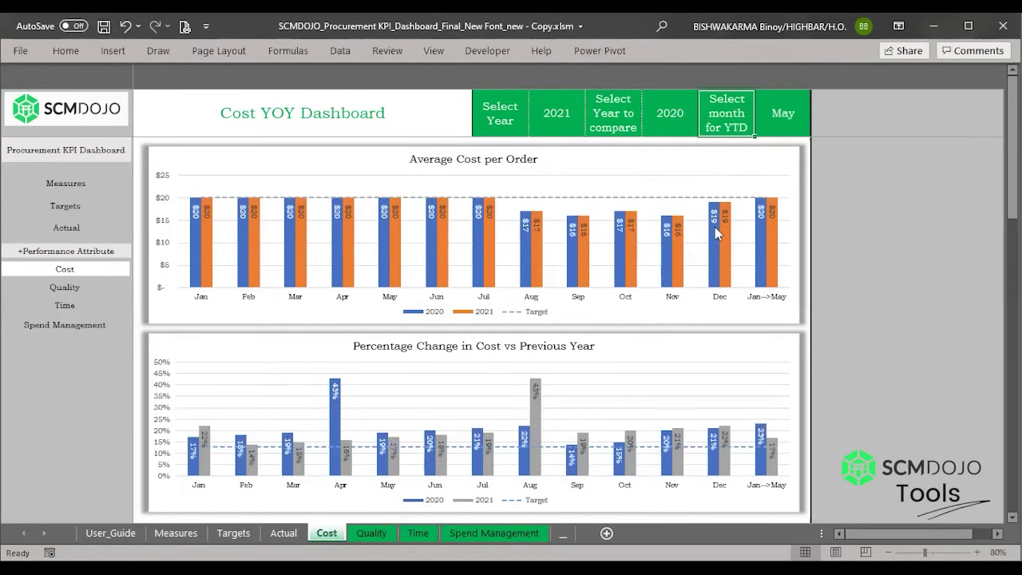
key(Right)
key(alt+Down)
key(Down)
key(Up)
key(Up)
key(Up)
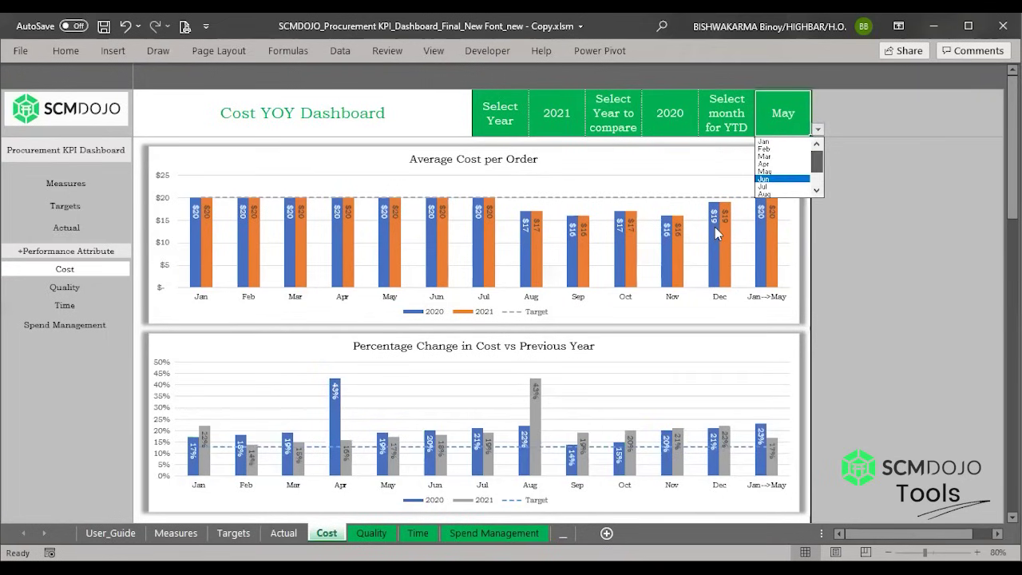
key(Return)
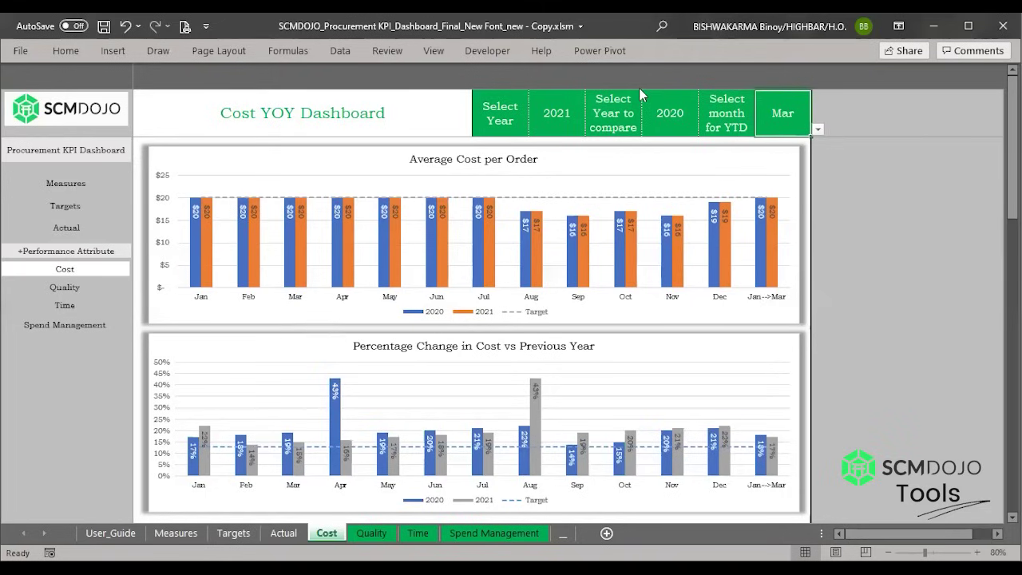
Step: Set the Cost dashboard's Select month for YTD to Sep
key(alt+Down)
key(Down)
key(Down)
key(Down)
key(Down)
key(Down)
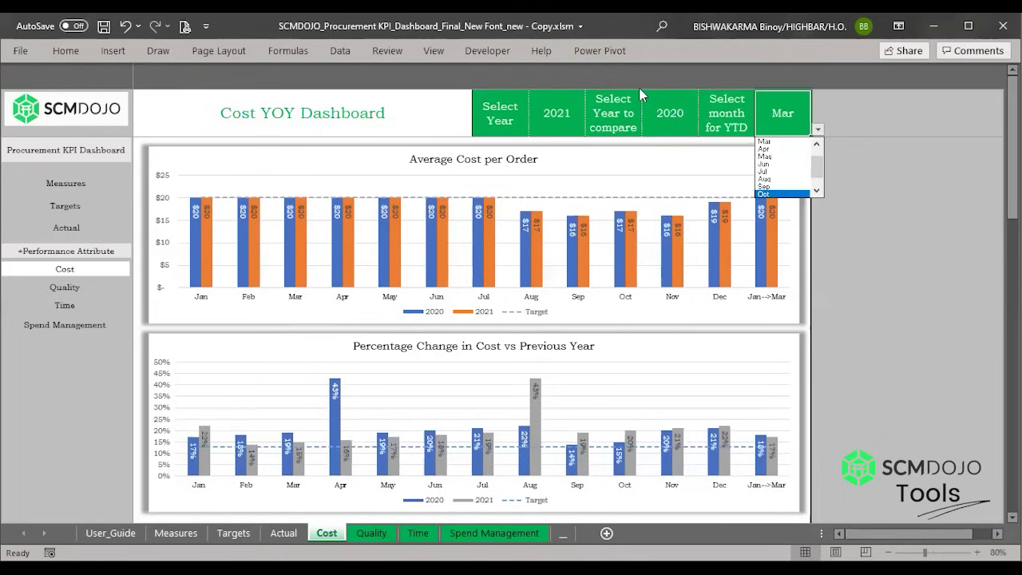
key(Down)
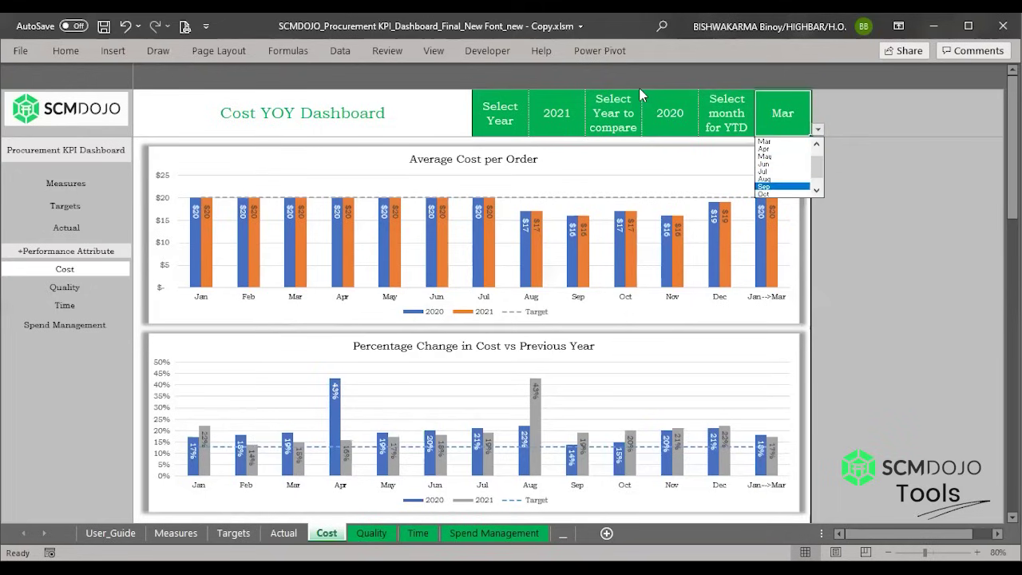
key(Return)
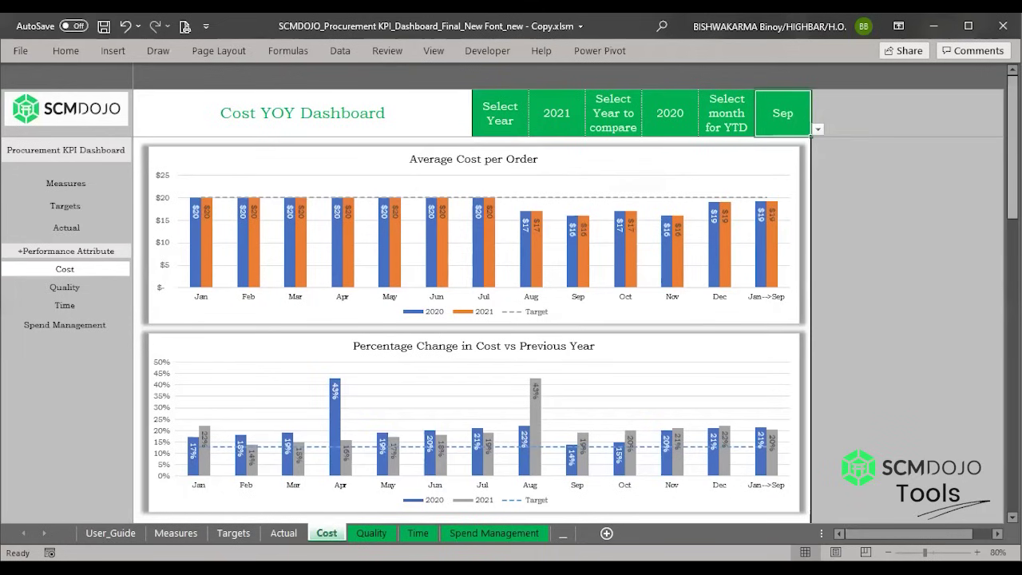
Step: Examine all the Cost dashboard charts down to Procurement ROI and return to Average Cost per Order
scroll(990, 179, down, 1)
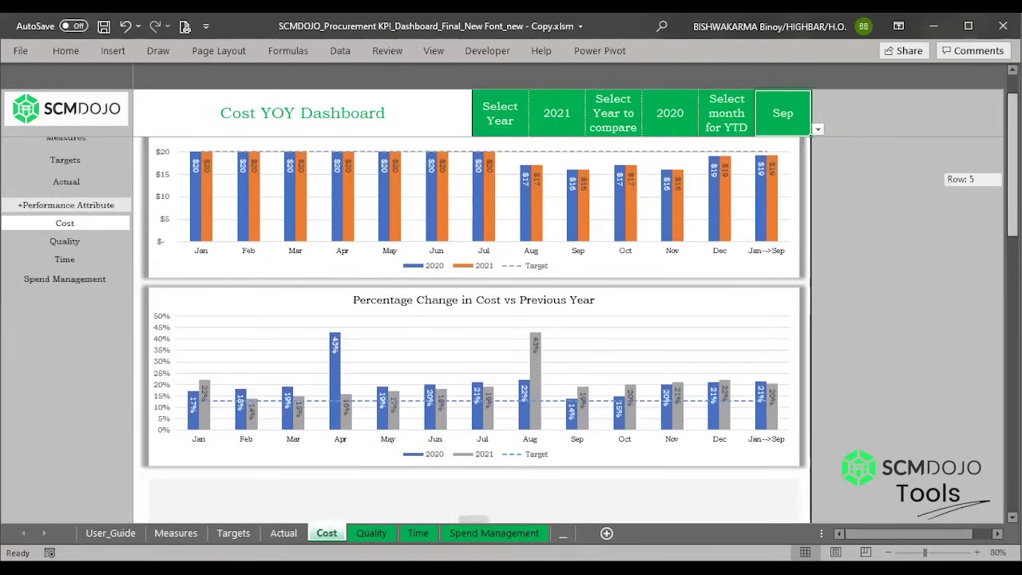
scroll(990, 179, down, 4)
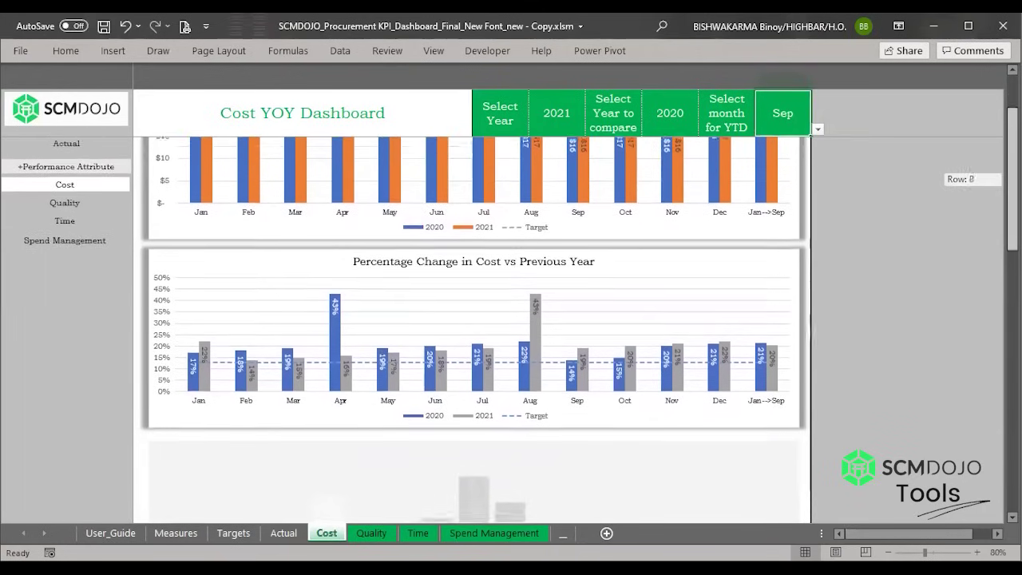
scroll(990, 179, down, 1)
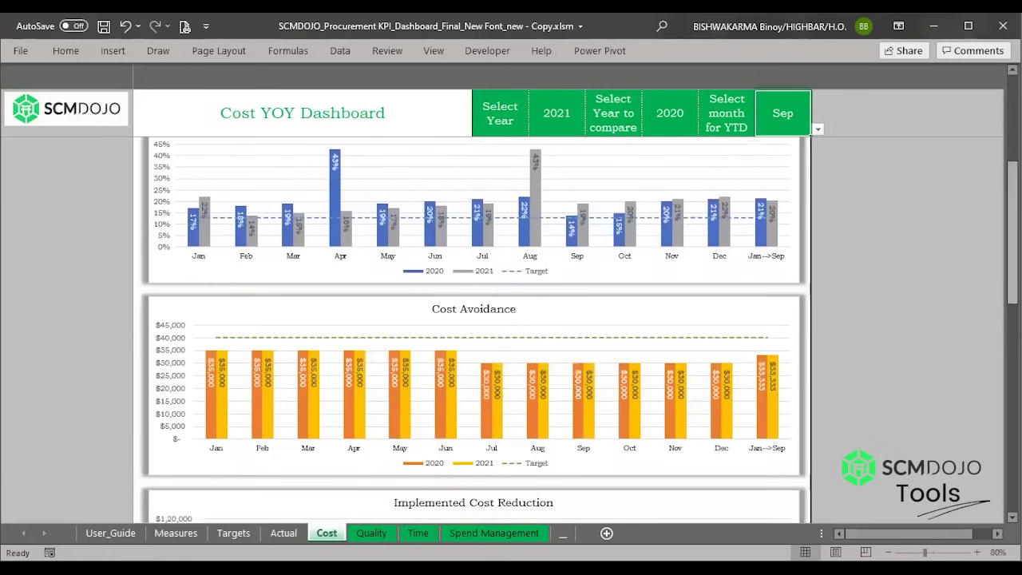
scroll(989, 179, down, 4)
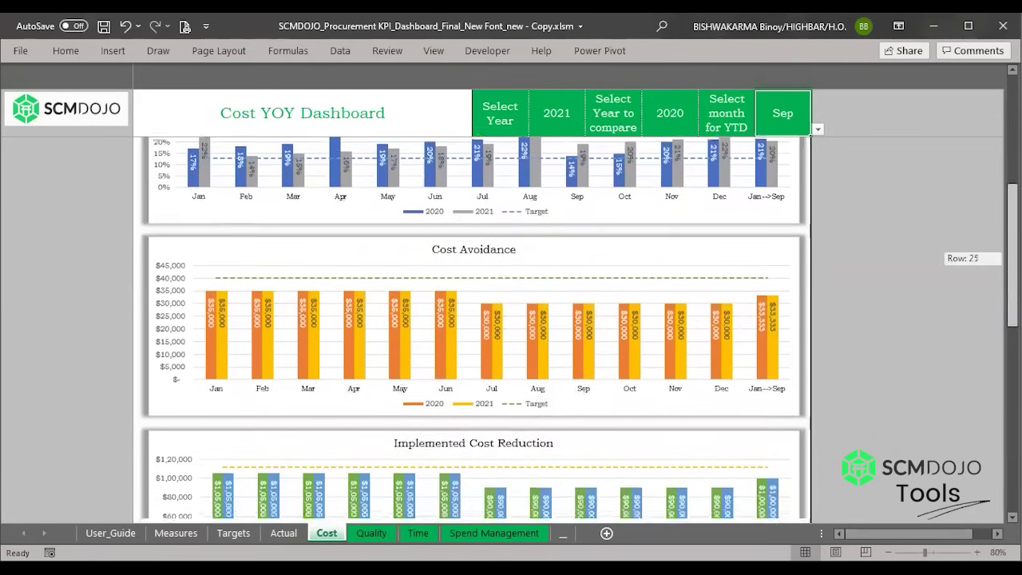
scroll(990, 179, down, 1)
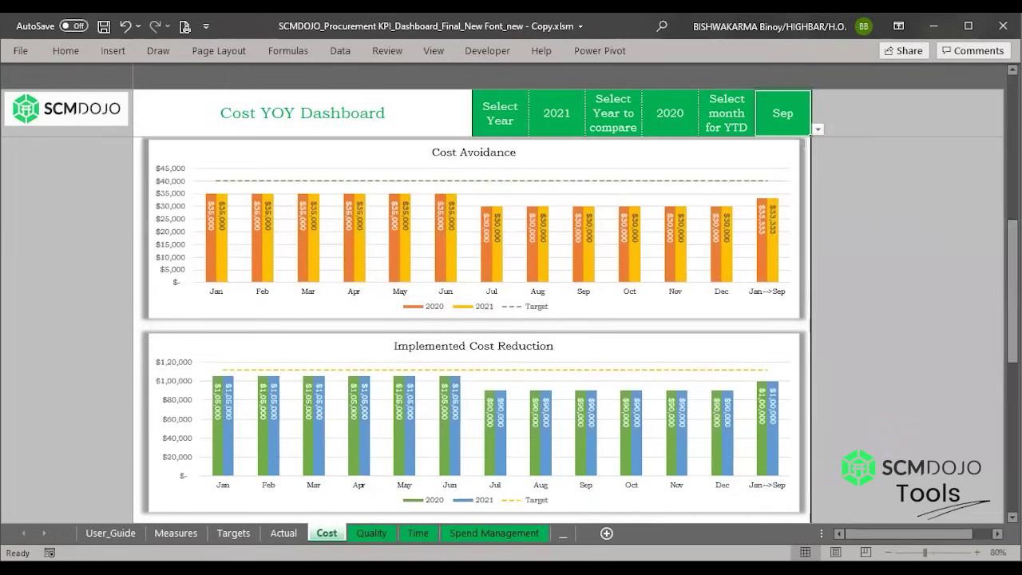
scroll(474, 329, down, 5)
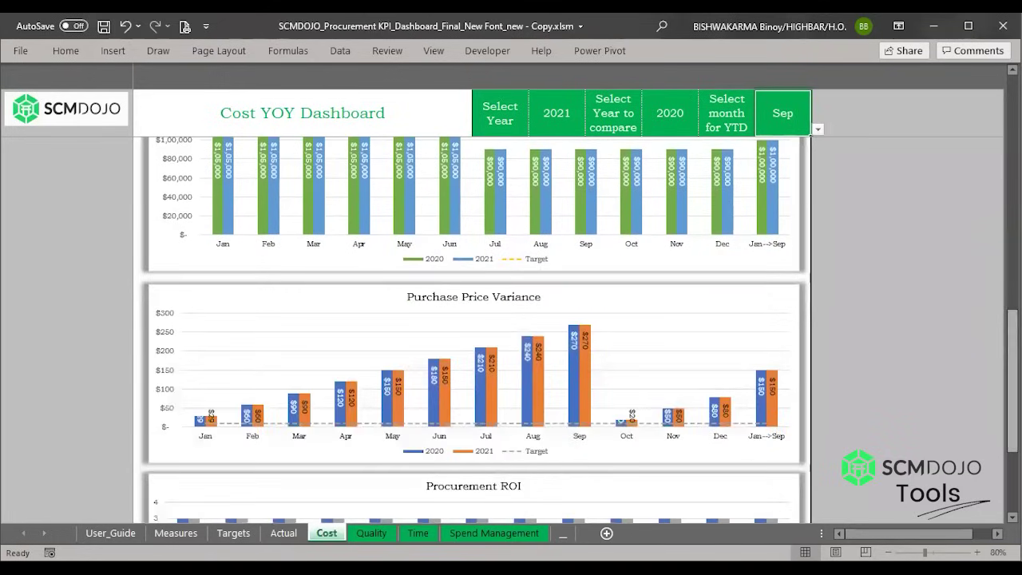
scroll(473, 319, down, 4)
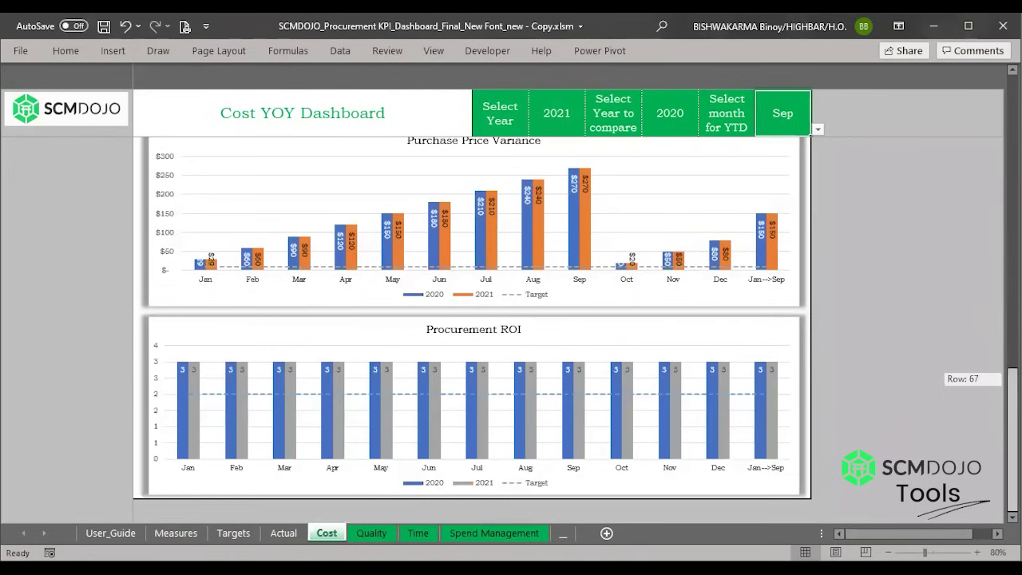
scroll(474, 328, up, 15)
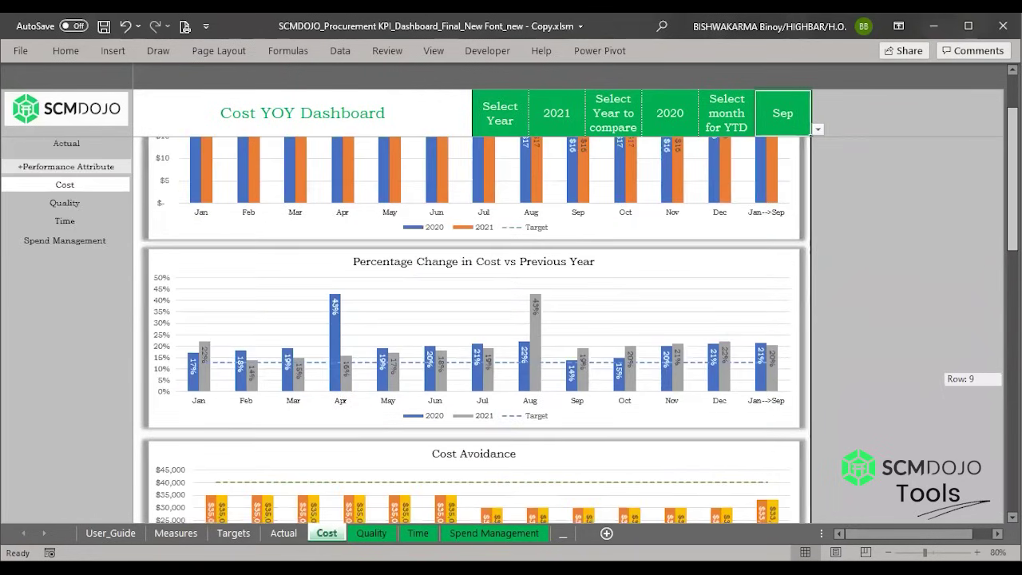
scroll(473, 319, up, 2)
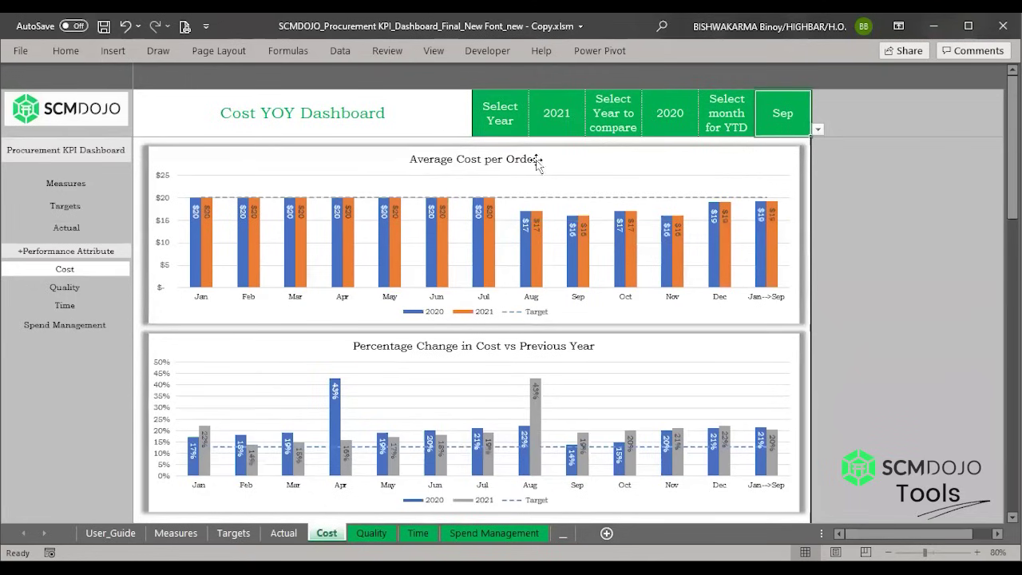
mouse_move(301, 265)
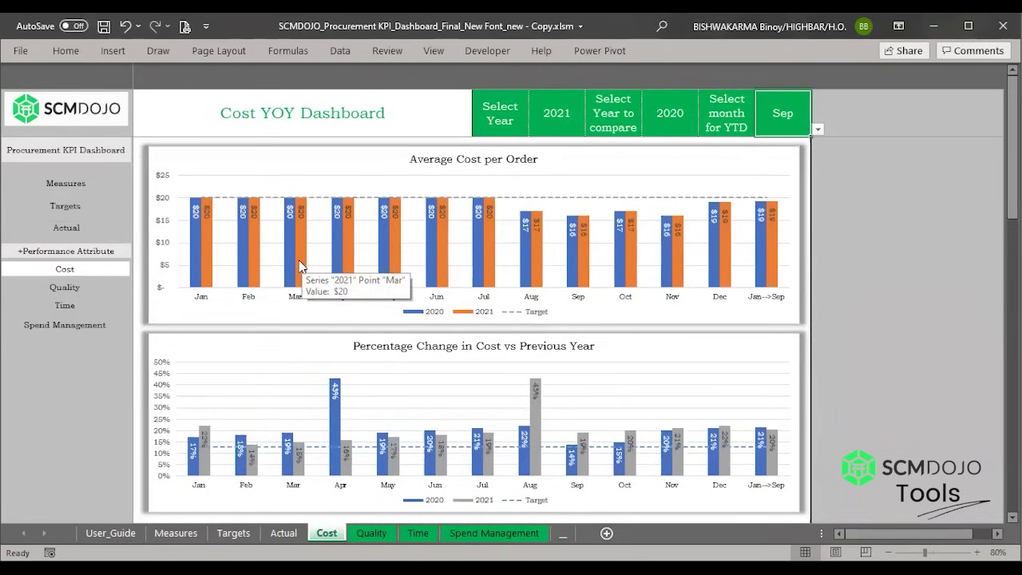
Step: View the supplier quality and defect rate charts in the Quality dashboard, and open the Time dashboard
click(82, 286)
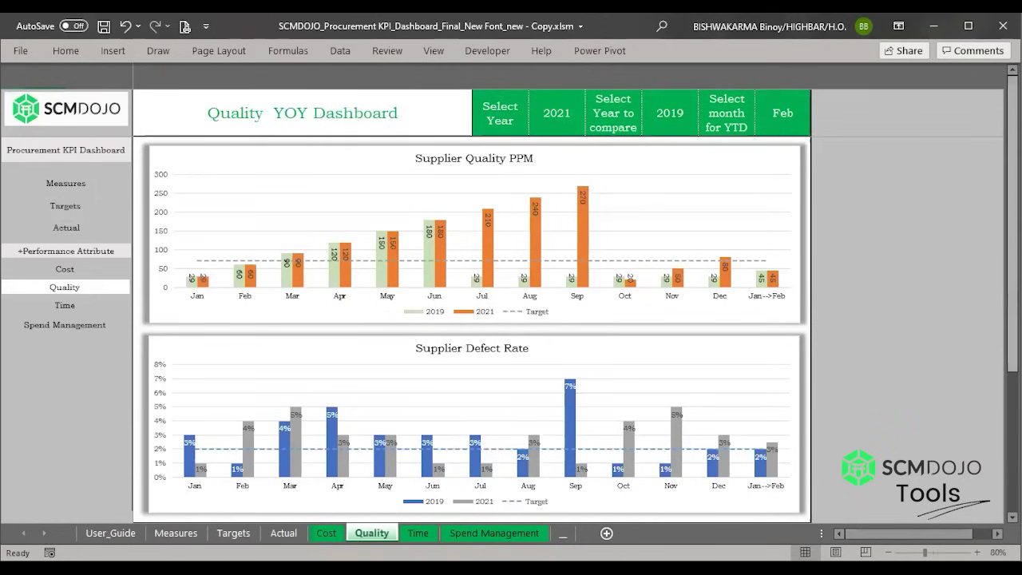
mouse_move(1012, 239)
mouse_down()
mouse_move(1012, 303)
mouse_move(1012, 239)
mouse_up()
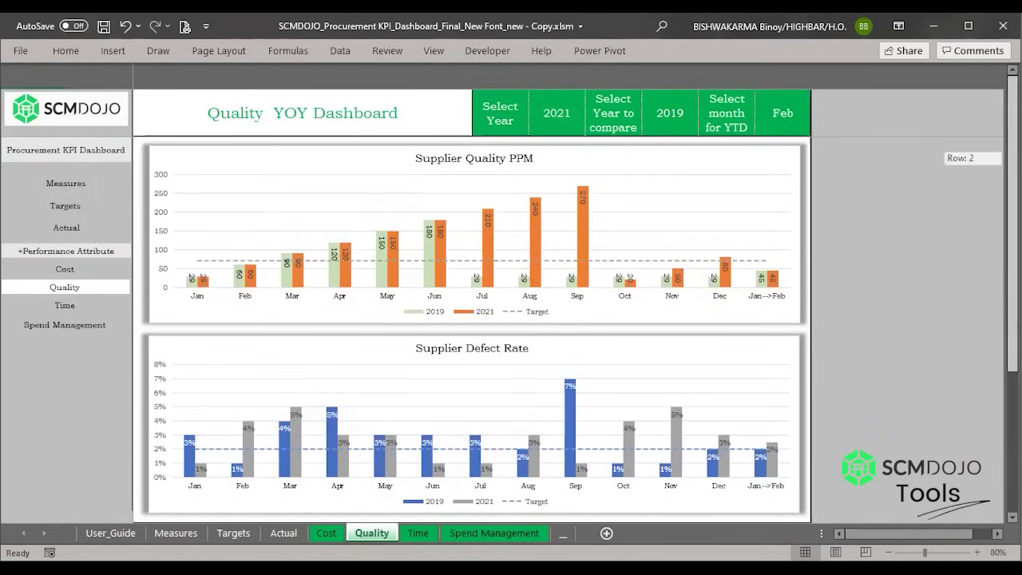
click(74, 304)
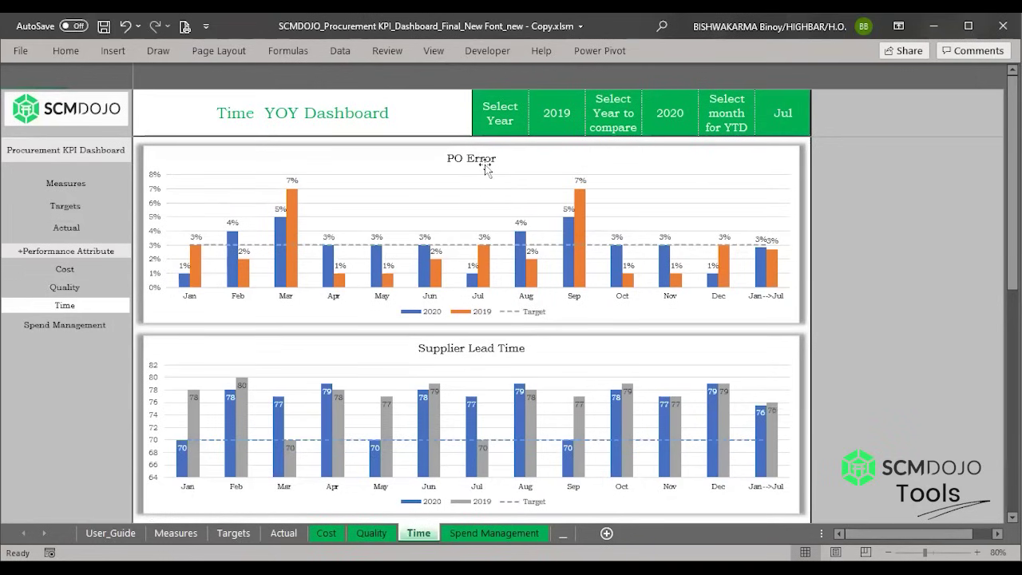
Step: Open the Spend Management dashboard and look through its charts, including Number of Suppliers and Days Payable Outstanding
click(67, 334)
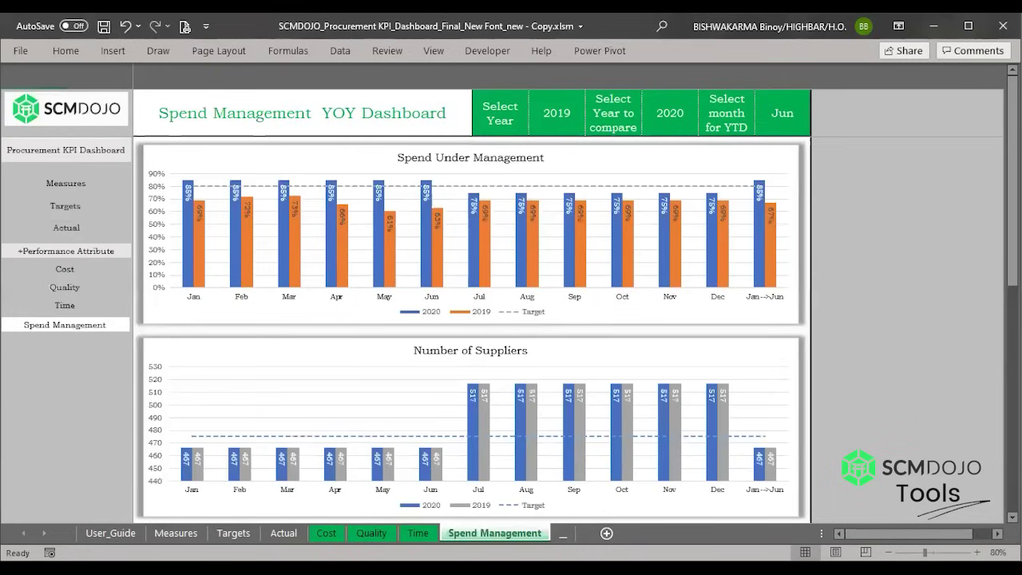
drag(1012, 160, 1012, 306)
scroll(471, 327, up, 5)
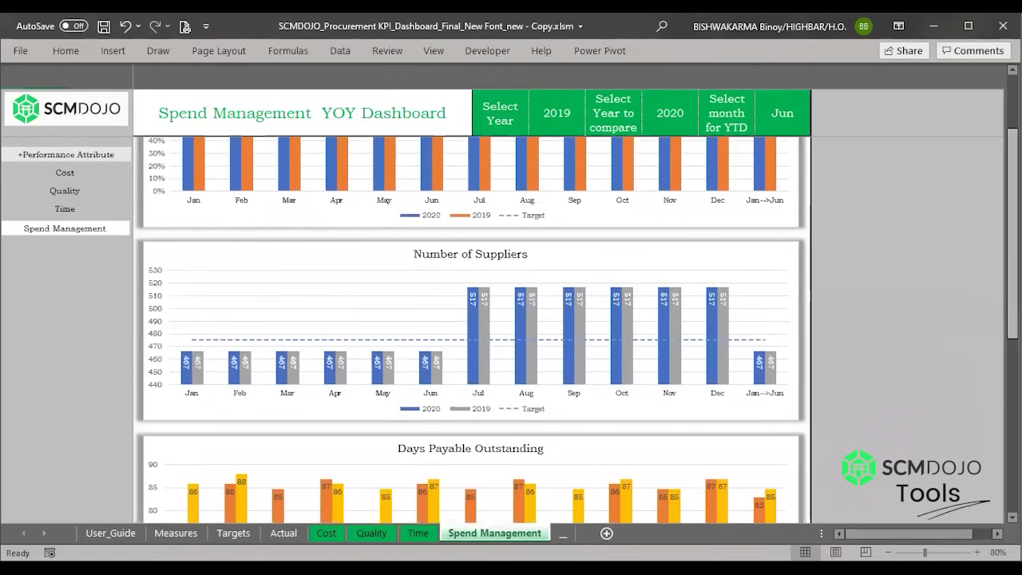
drag(1012, 283, 1012, 247)
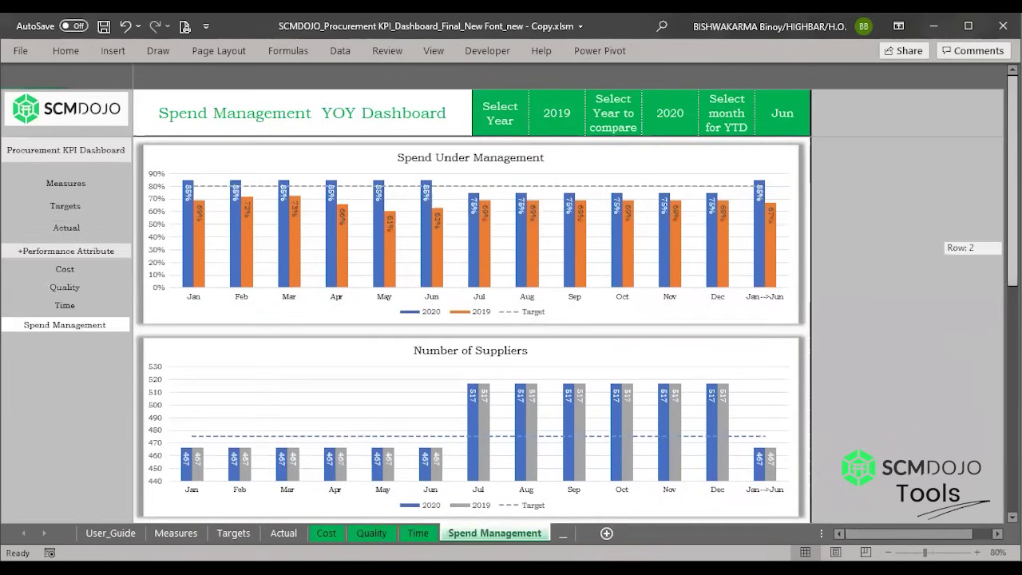
Step: Revisit the Cost and Quality dashboards, ending on Cost, and return to the User Guide page
click(61, 272)
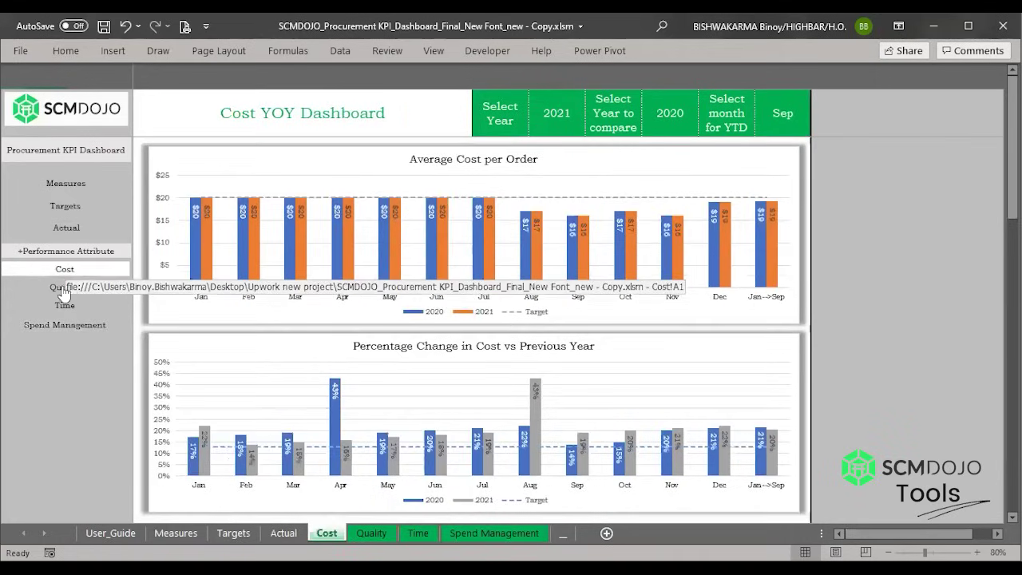
click(54, 291)
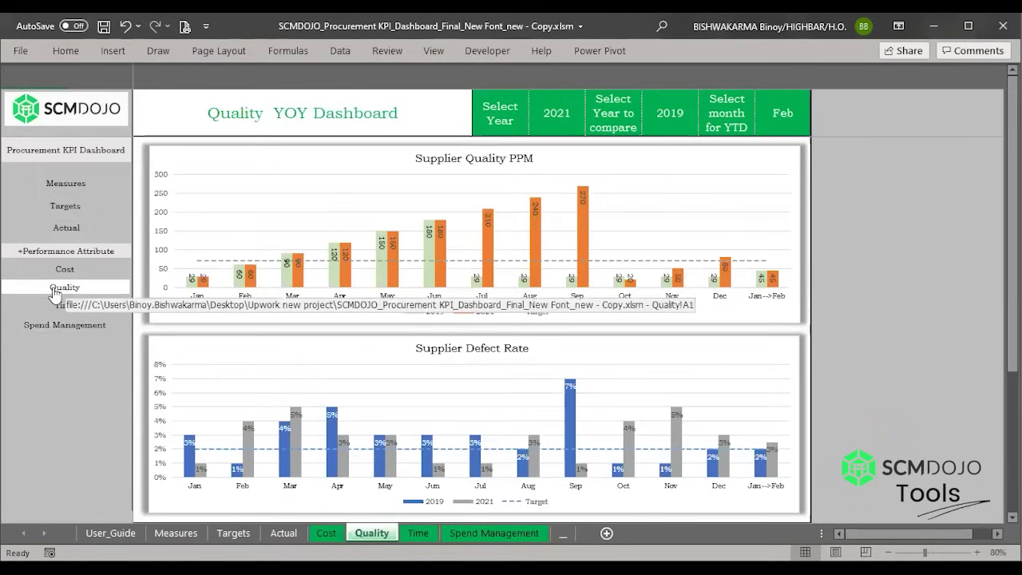
click(56, 270)
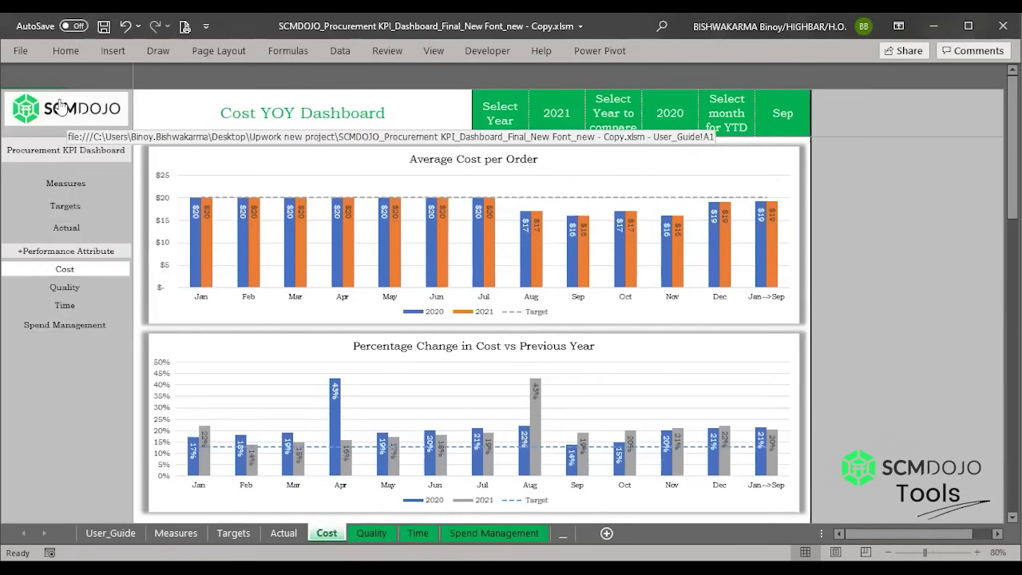
click(60, 105)
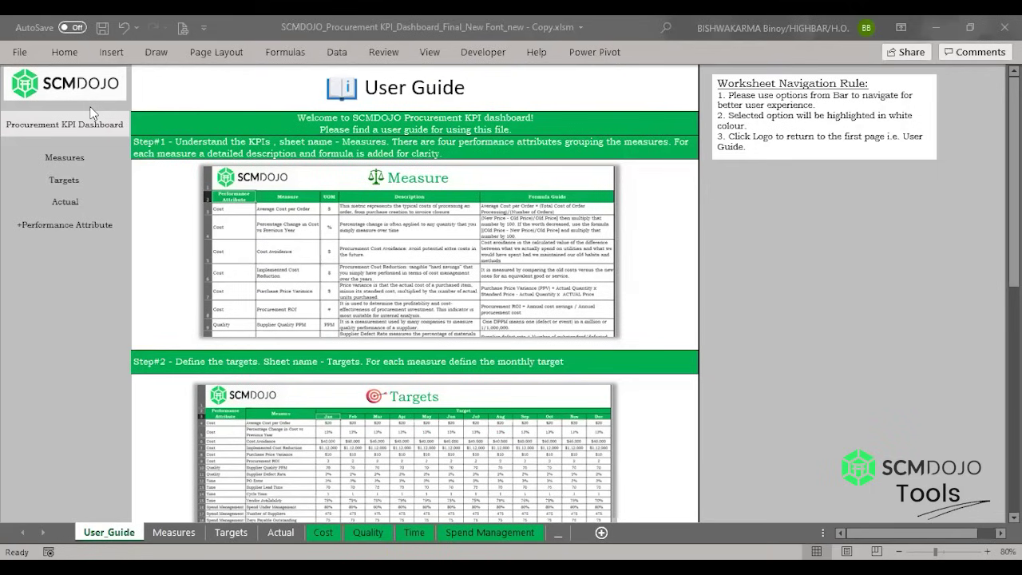
Step: Rename the Percentage Change in Cost vs Previous Year measure to "New Name" in the Measures sheet
click(56, 160)
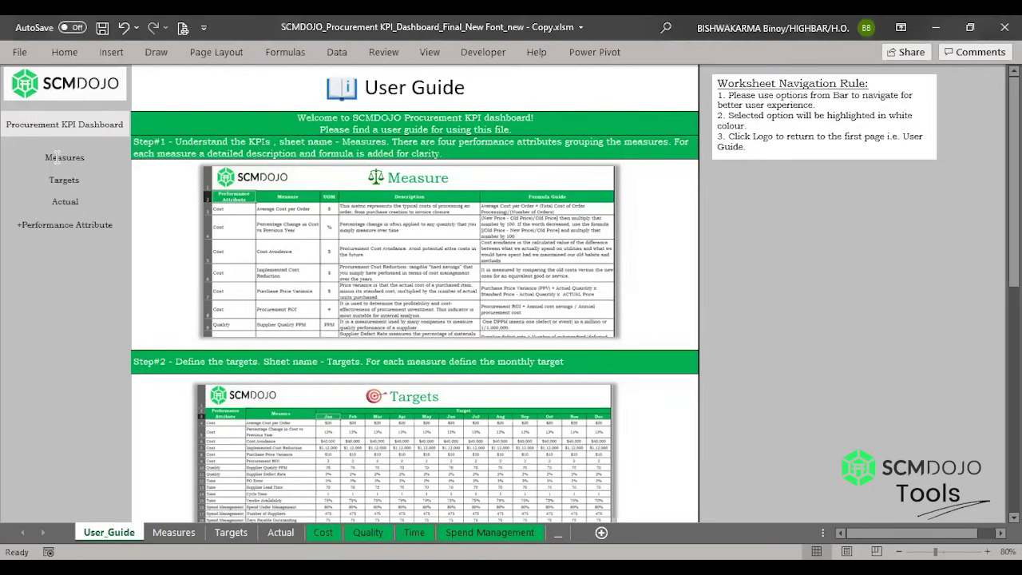
click(298, 182)
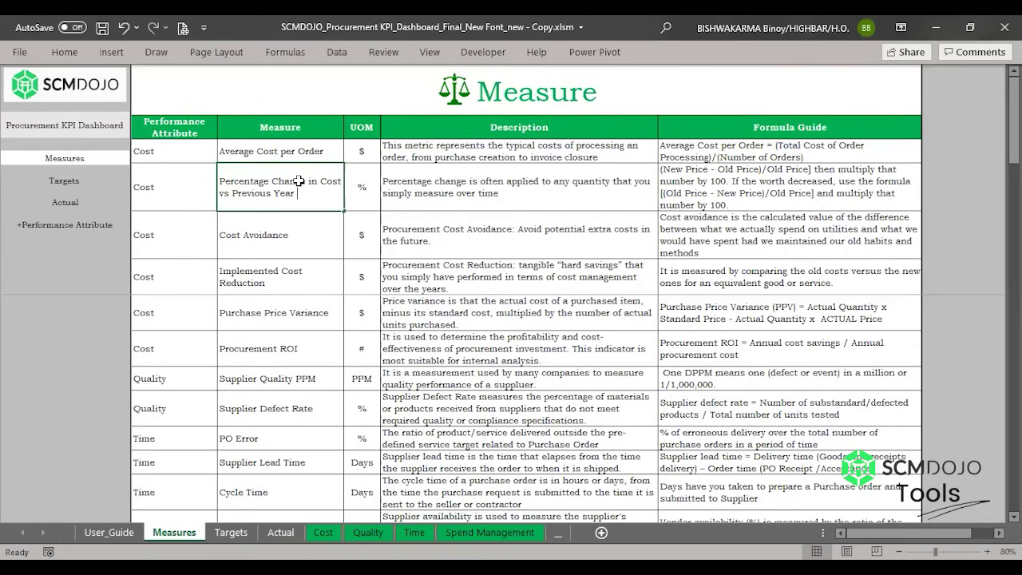
text(New Name)
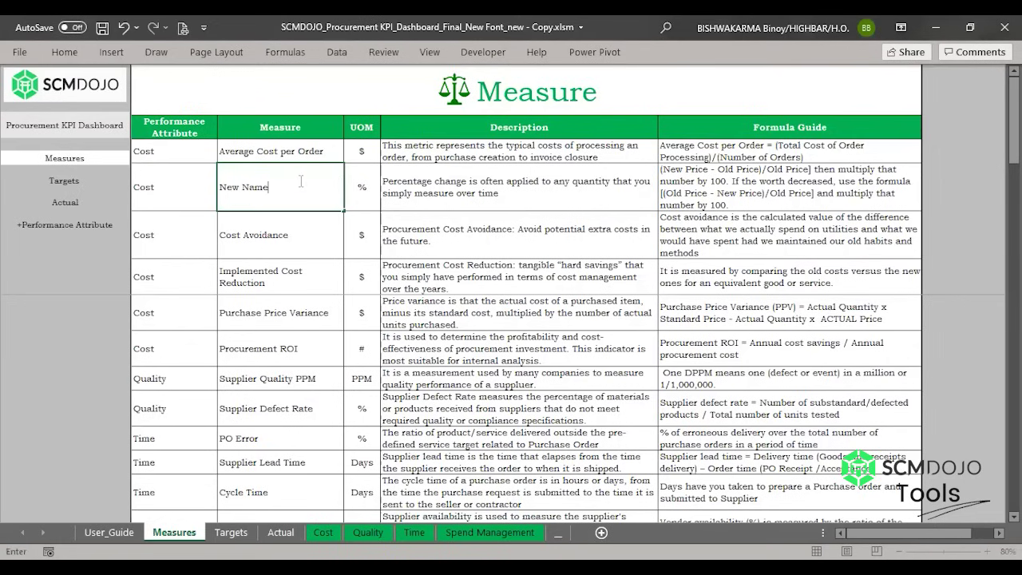
key(Return)
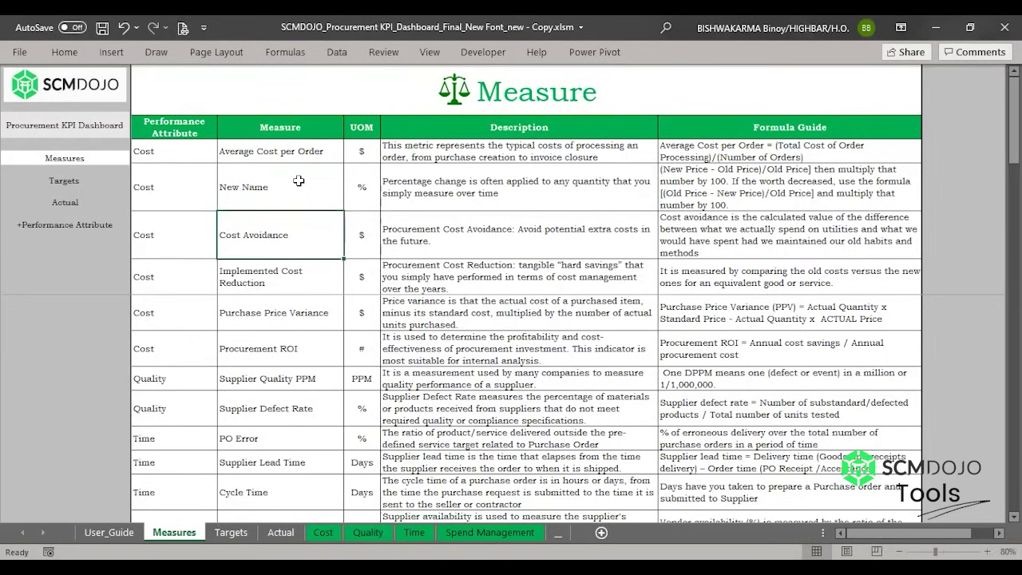
Step: Check the New Name measure in the Targets and Actual sheets and in the Cost dashboard's second chart
click(40, 185)
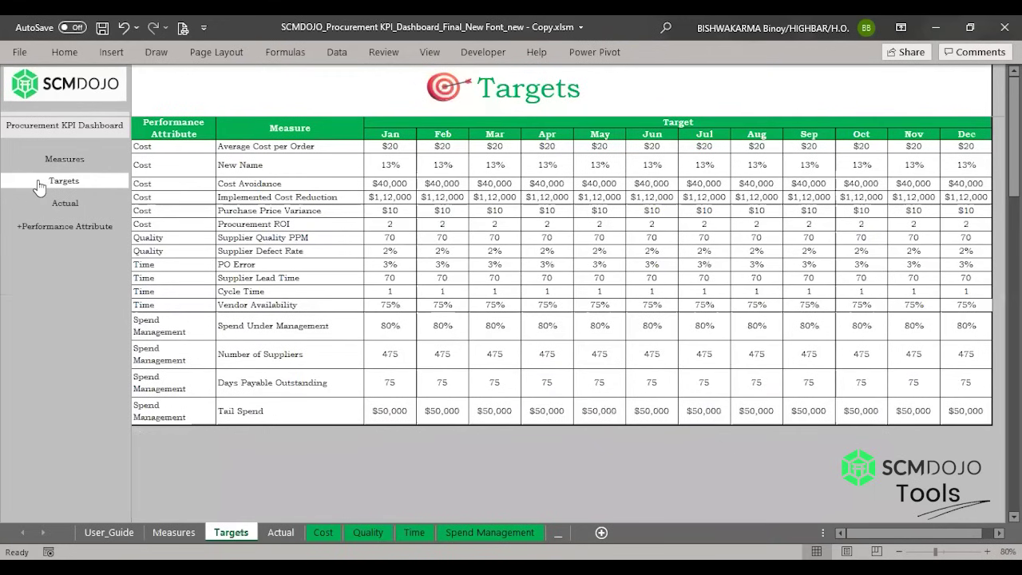
click(295, 162)
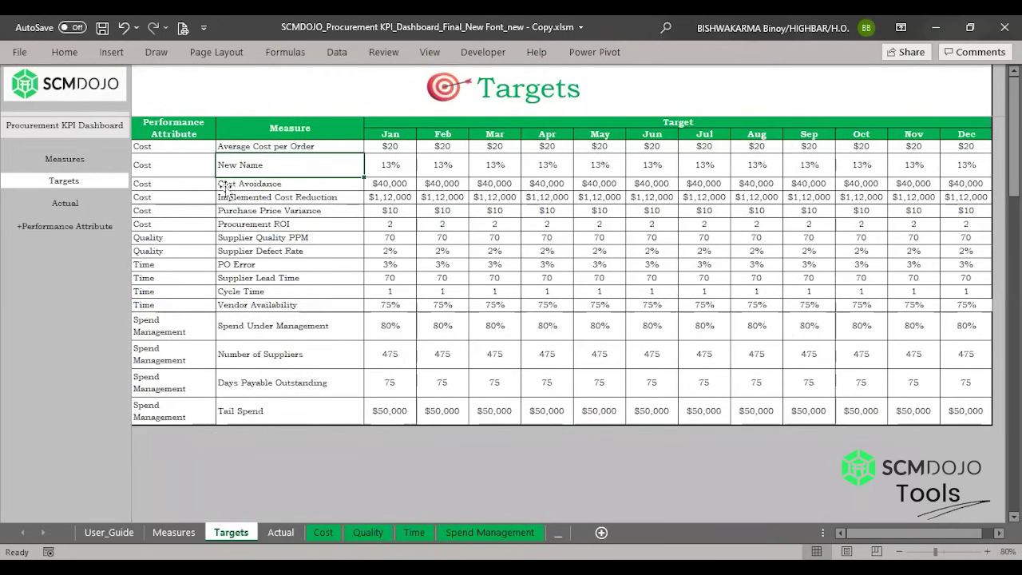
click(54, 206)
click(263, 182)
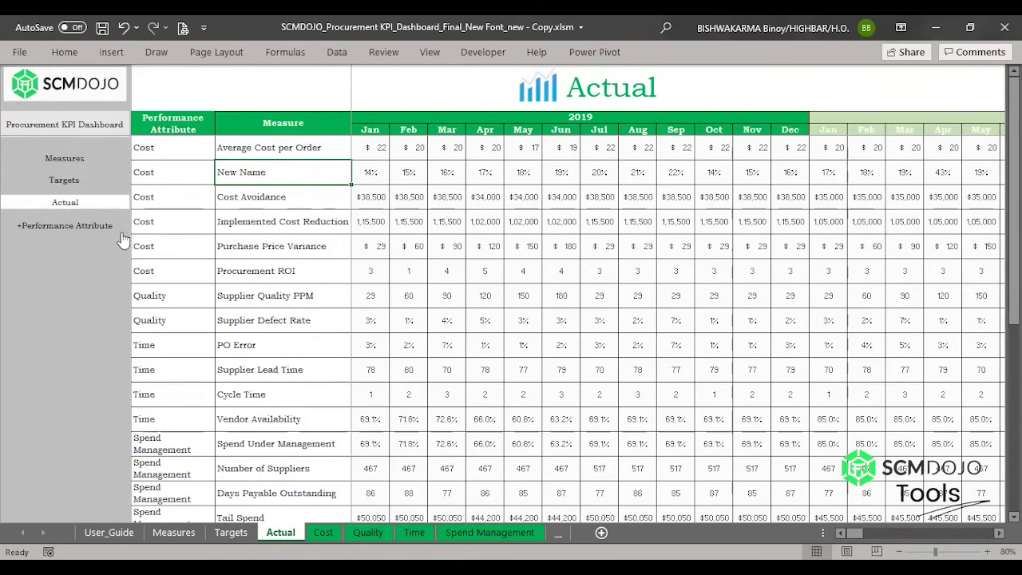
click(93, 230)
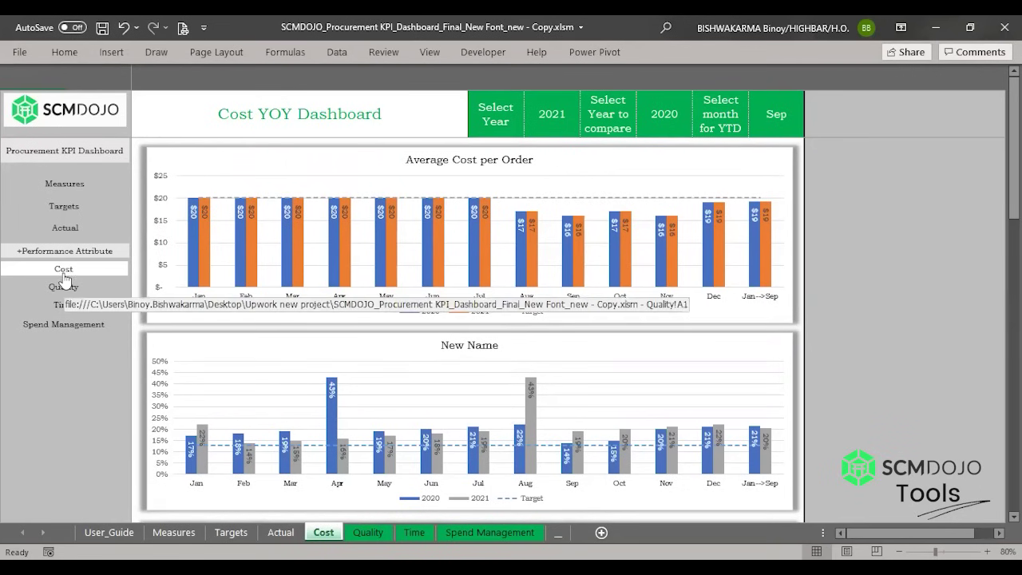
Step: Delete the entire New Name row from the Measures sheet
click(59, 184)
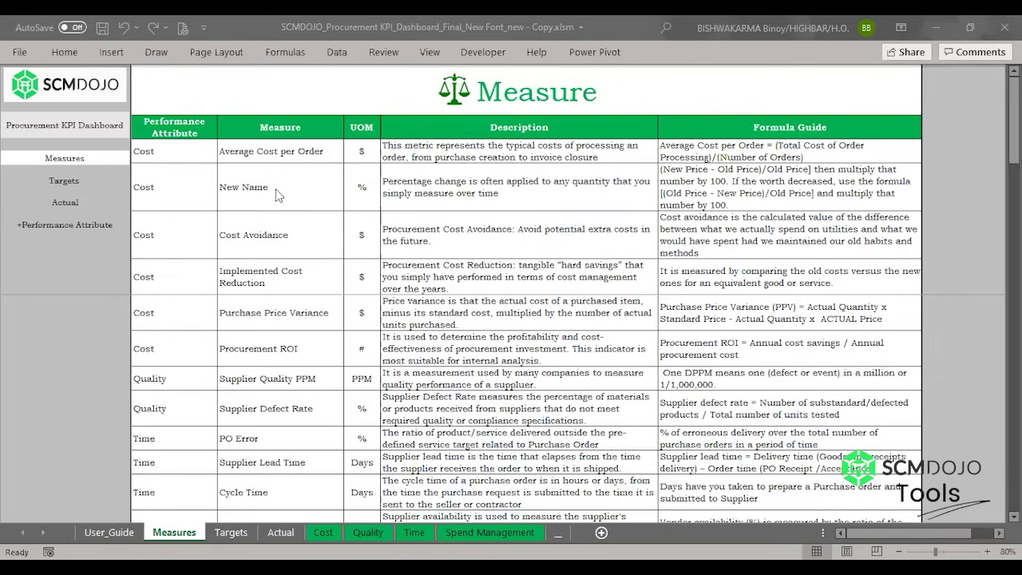
click(275, 189)
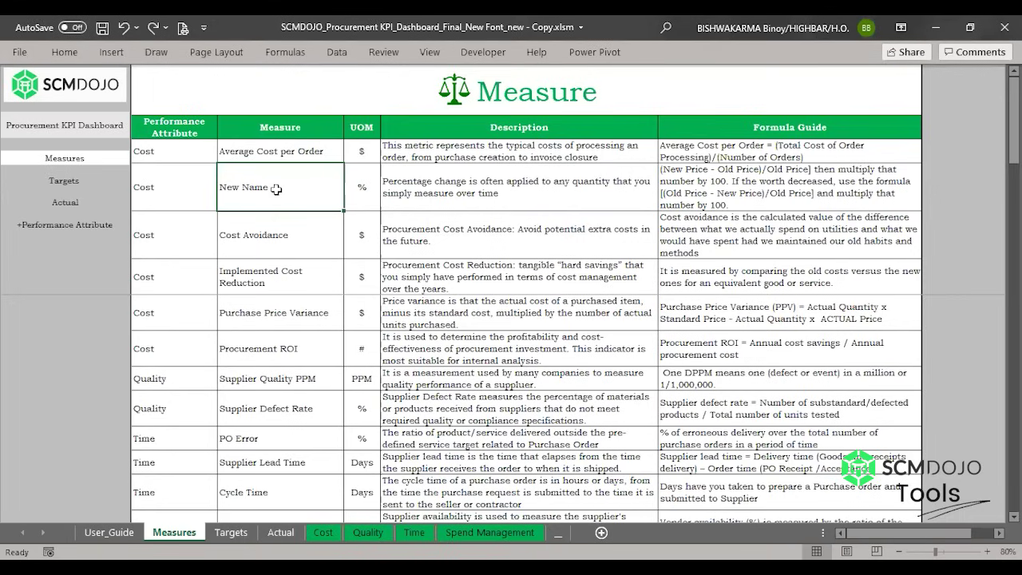
key(shift+space)
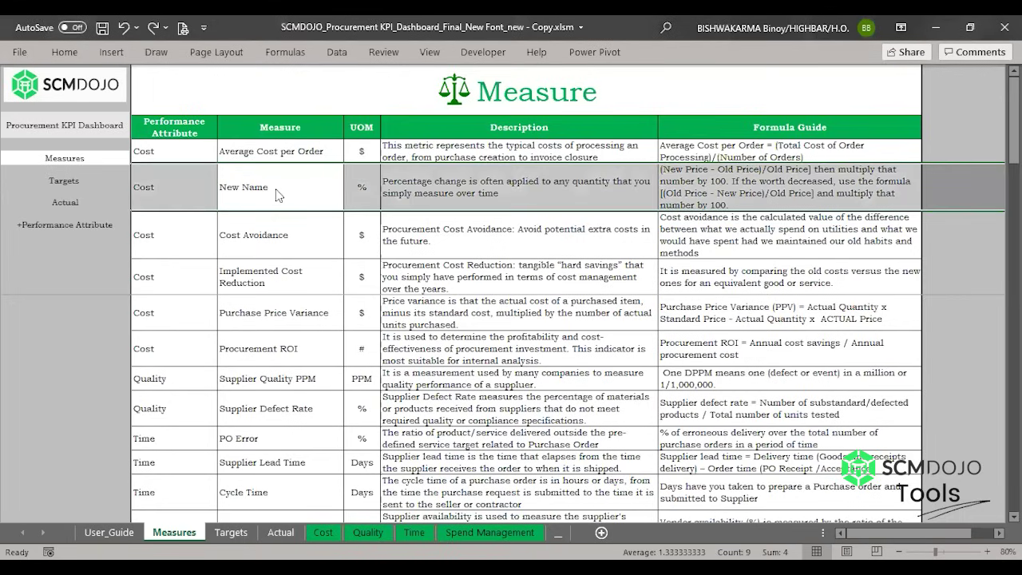
right_click(276, 189)
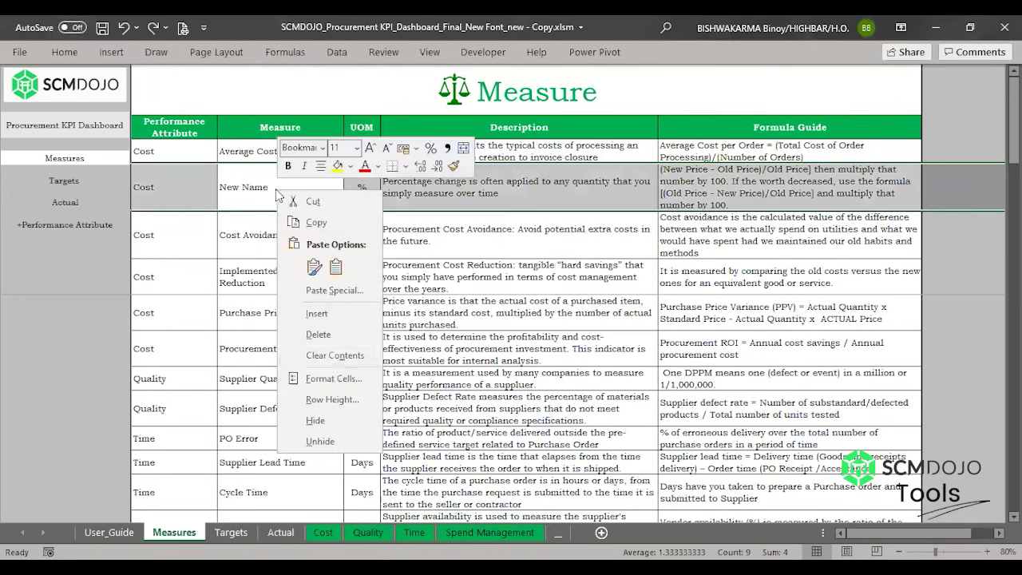
click(317, 335)
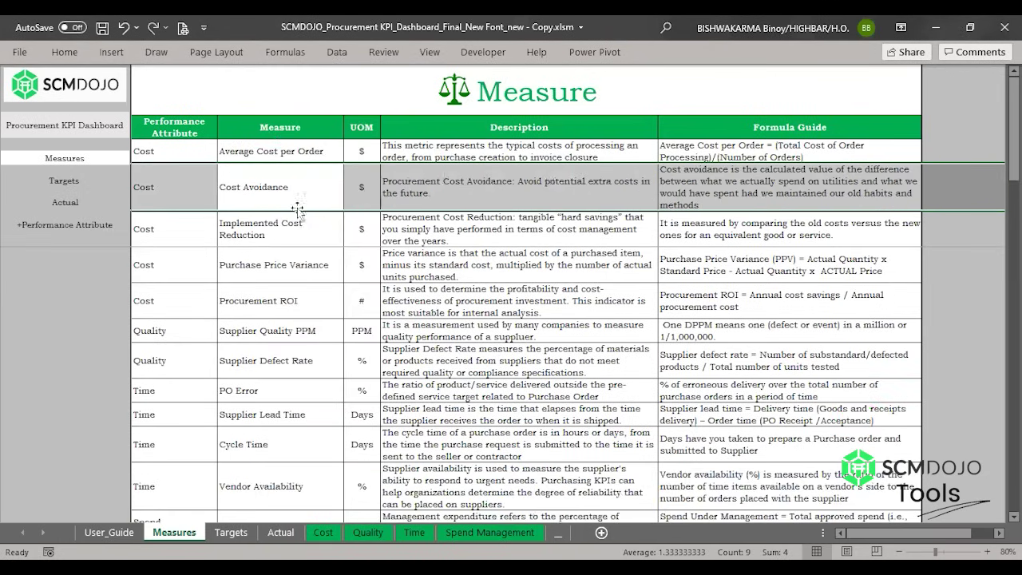
Step: Check the second measure's name in the Targets and Actual sheets
click(75, 185)
click(229, 164)
click(77, 206)
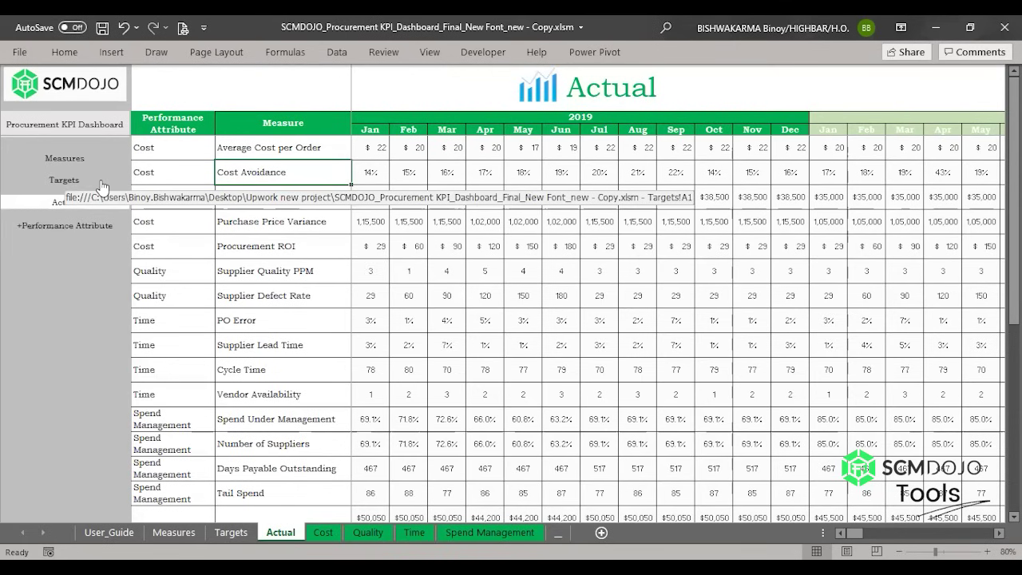
Step: Delete the Jan to Dec target cells in the Cost Avoidance row of the Targets sheet, shifting cells up
click(75, 177)
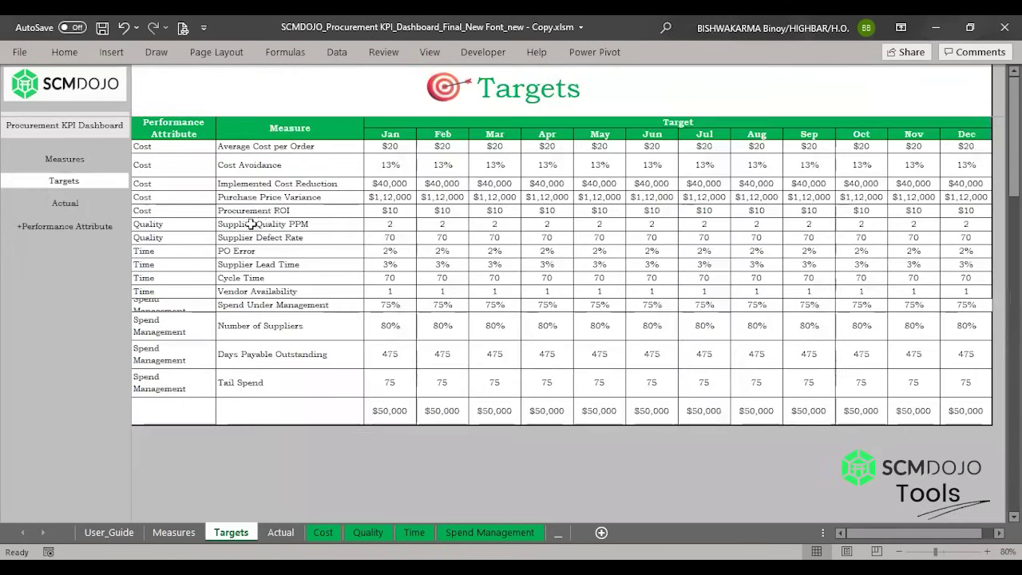
click(392, 166)
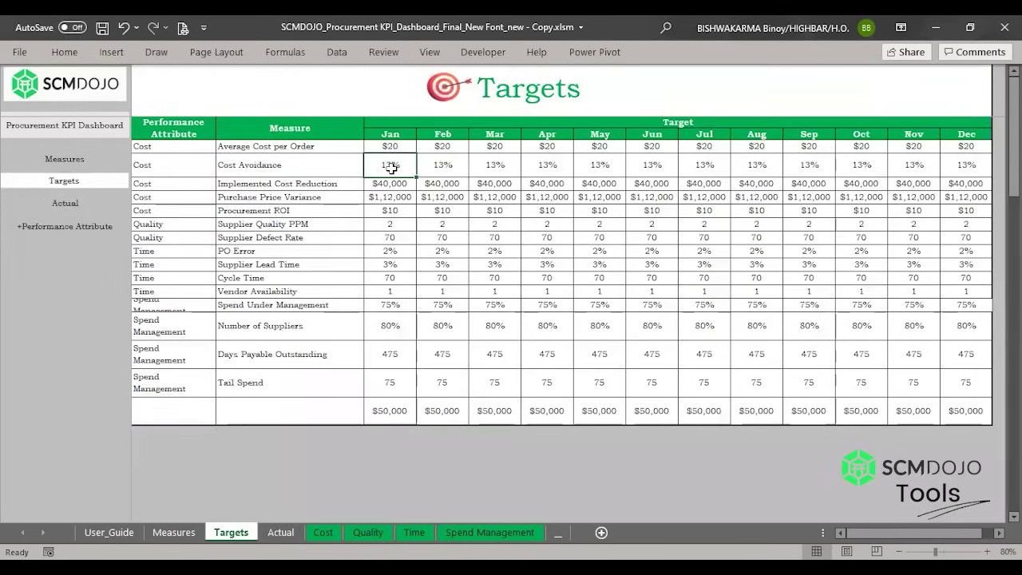
drag(391, 166, 635, 170)
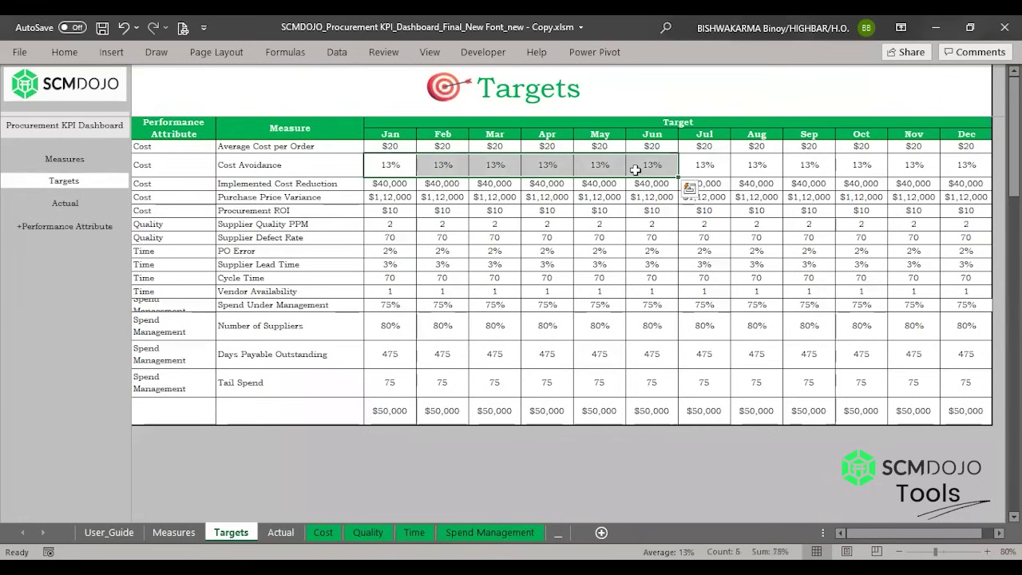
click(394, 162)
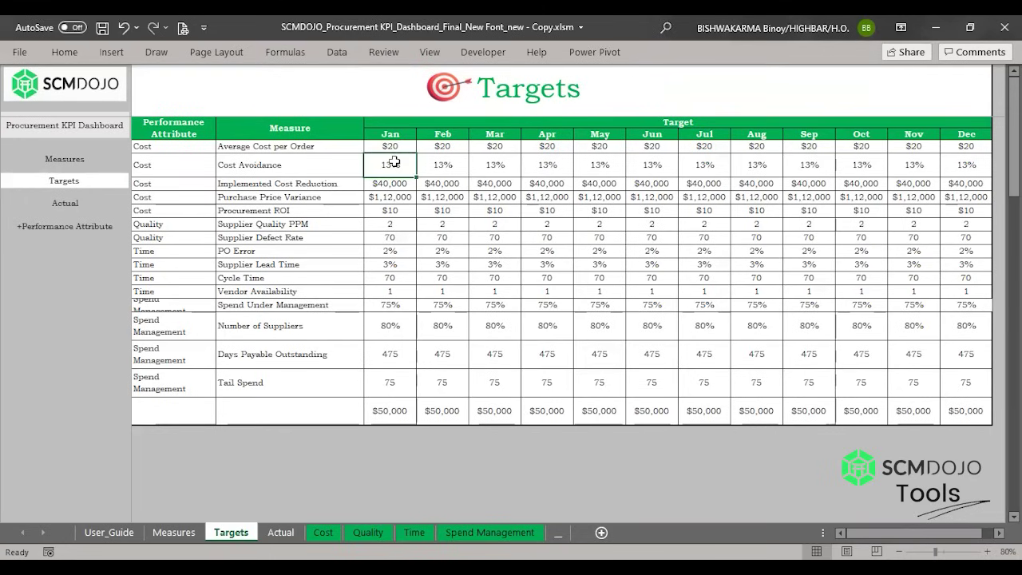
mouse_move(395, 164)
mouse_down()
mouse_move(509, 153)
mouse_move(877, 153)
mouse_move(965, 164)
mouse_up()
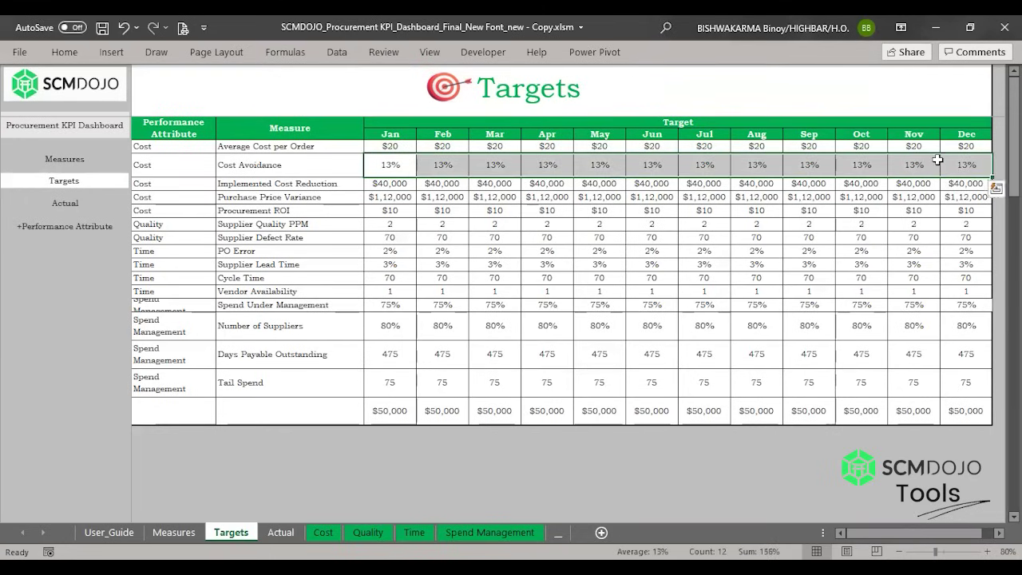
right_click(895, 169)
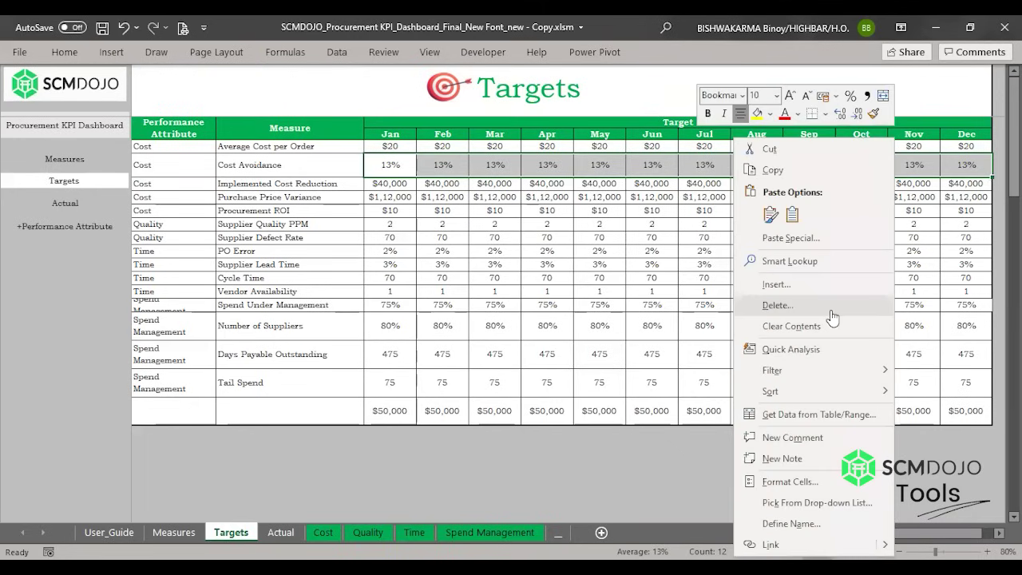
click(831, 314)
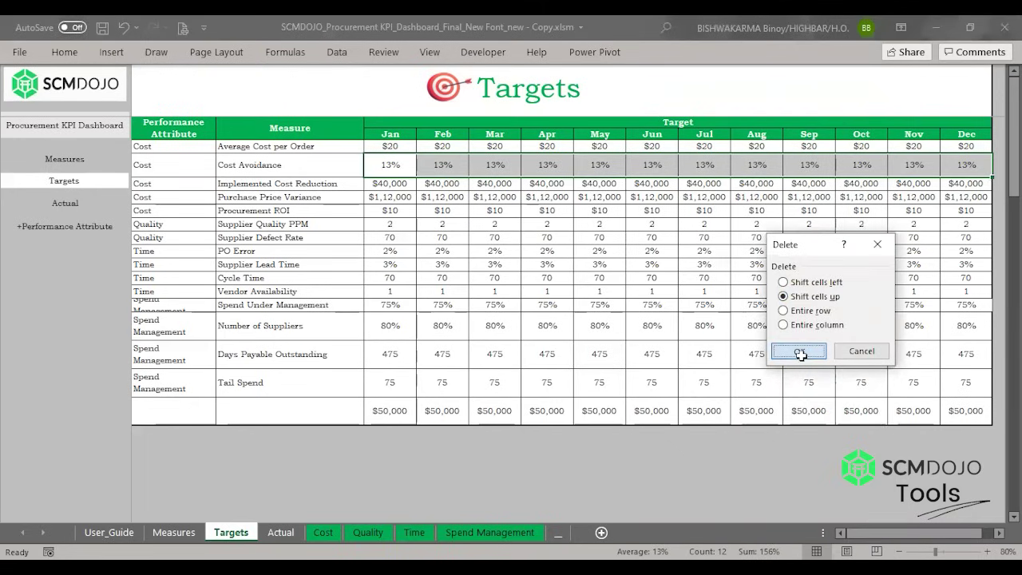
click(800, 352)
click(444, 227)
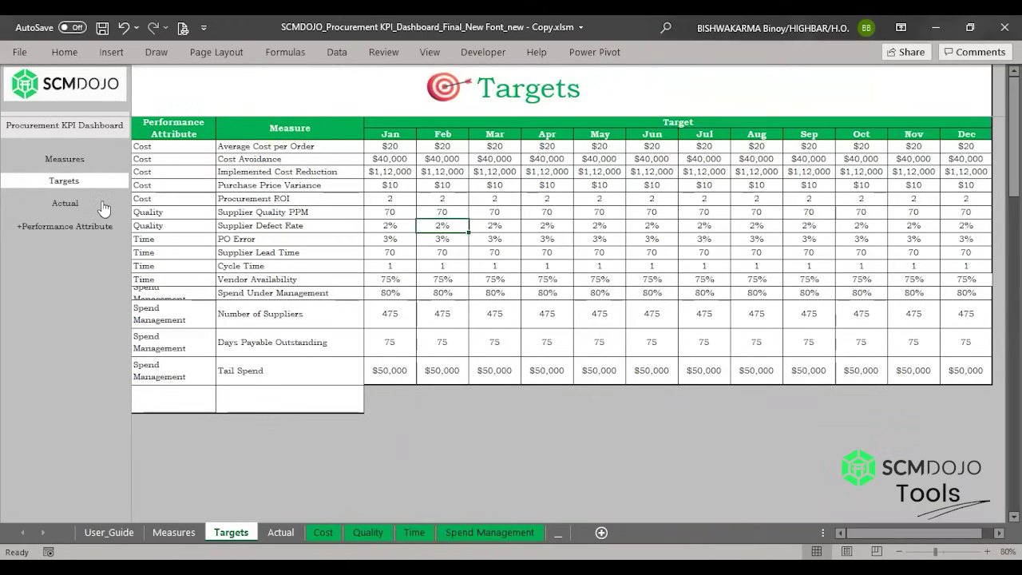
Step: Delete the monthly 2019 to 2021 cells in the Cost Avoidance row of the Actual sheet, shifting cells up
click(75, 204)
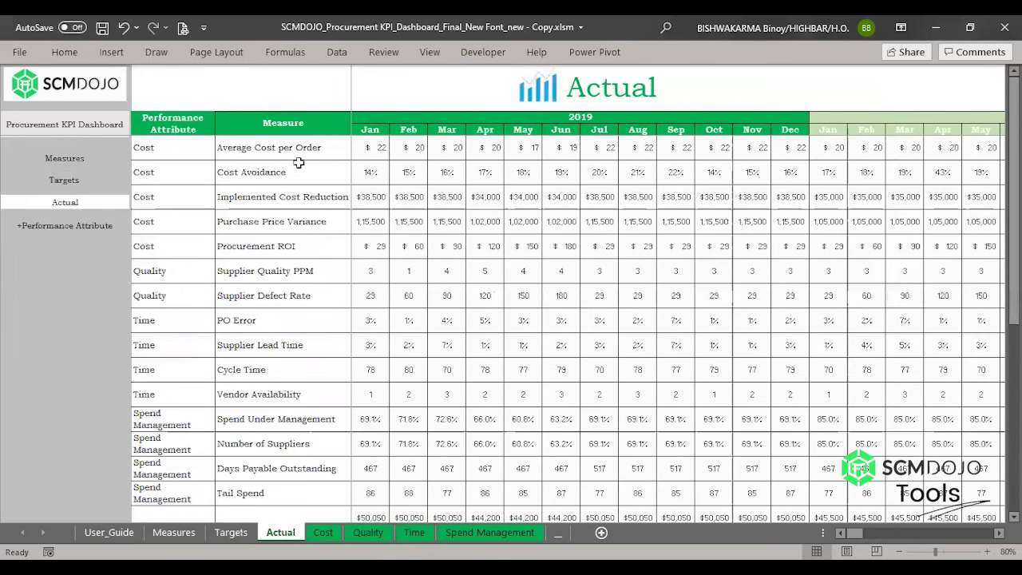
click(359, 178)
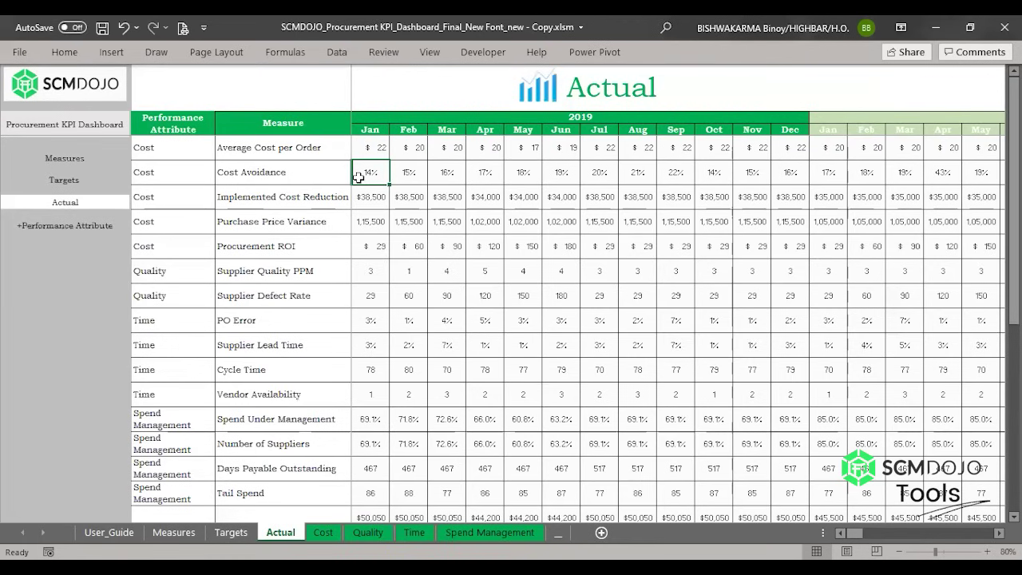
key(ctrl+shift+Right)
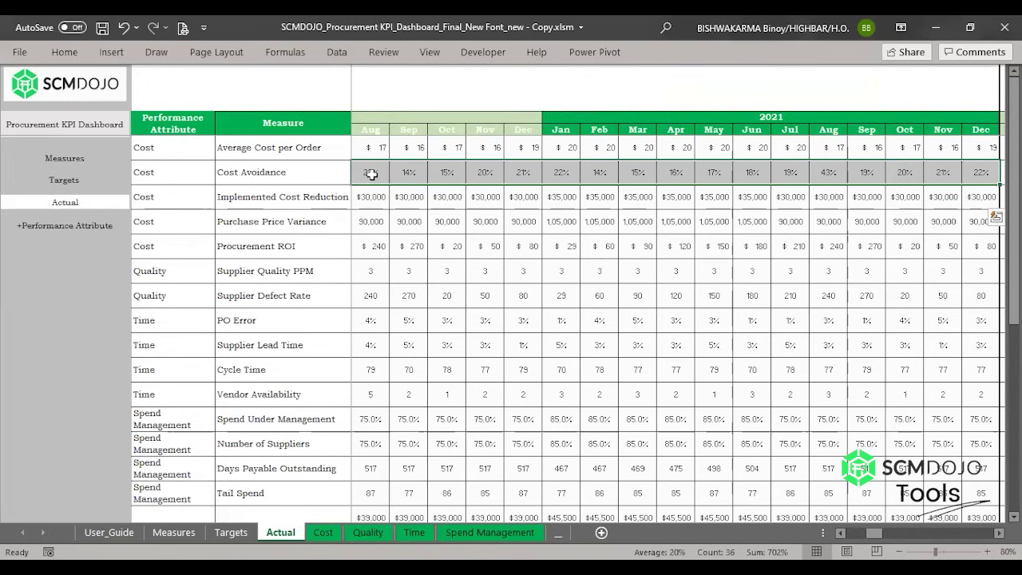
right_click(371, 174)
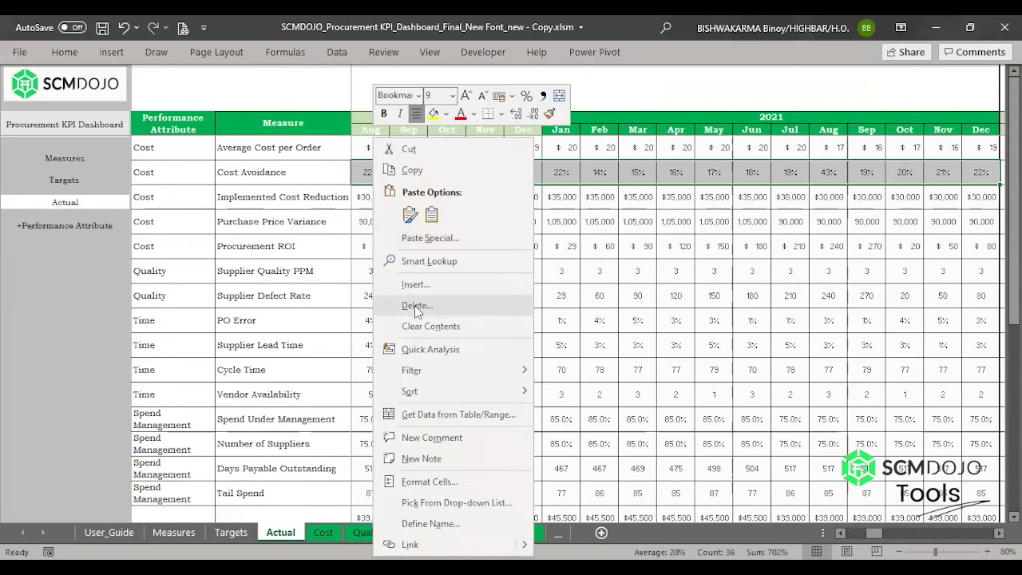
click(414, 305)
click(382, 346)
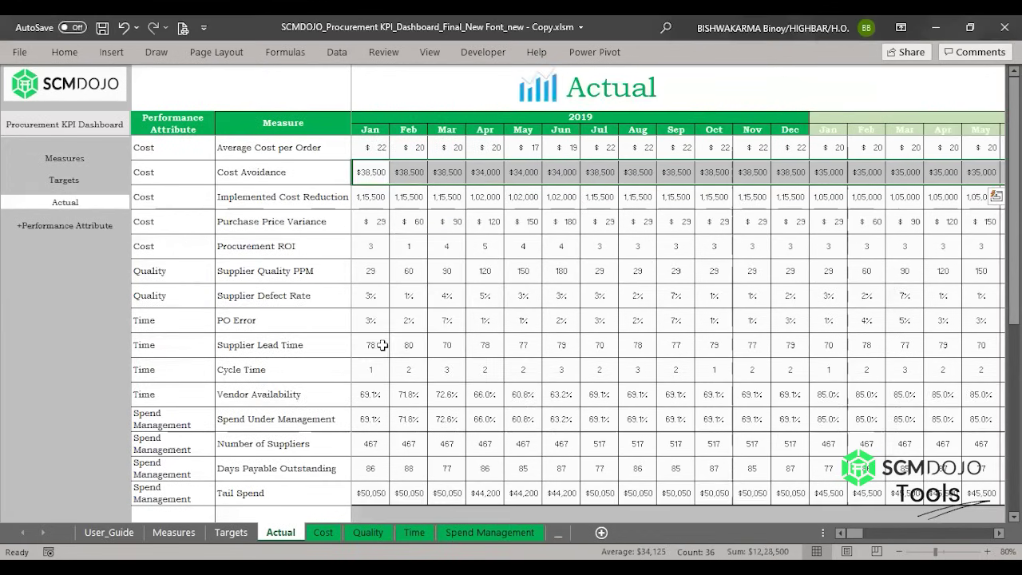
Step: Check the Actual sheet's rows down to Tail Spend and open the Cost dashboard to view its second chart
click(374, 496)
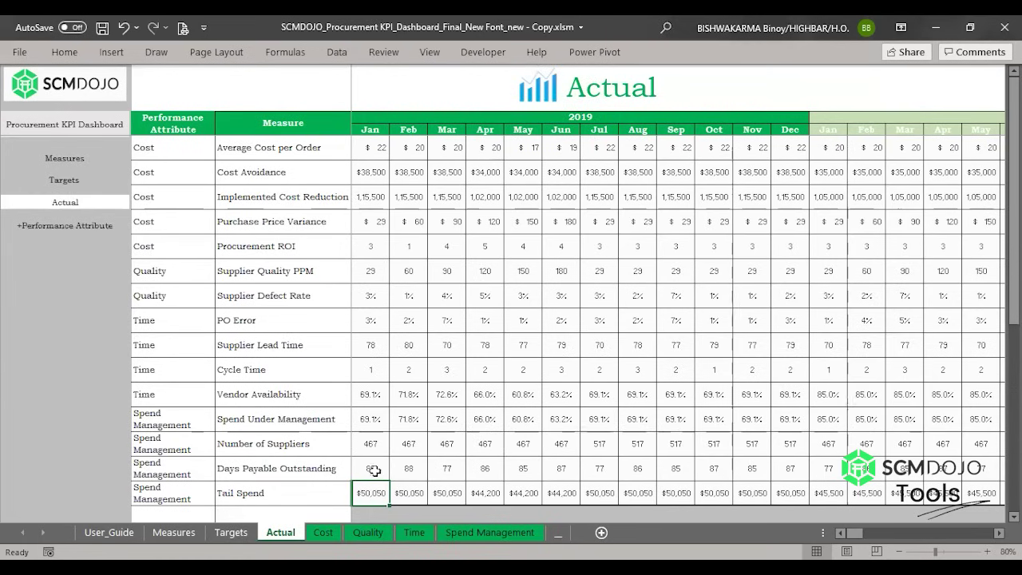
click(338, 284)
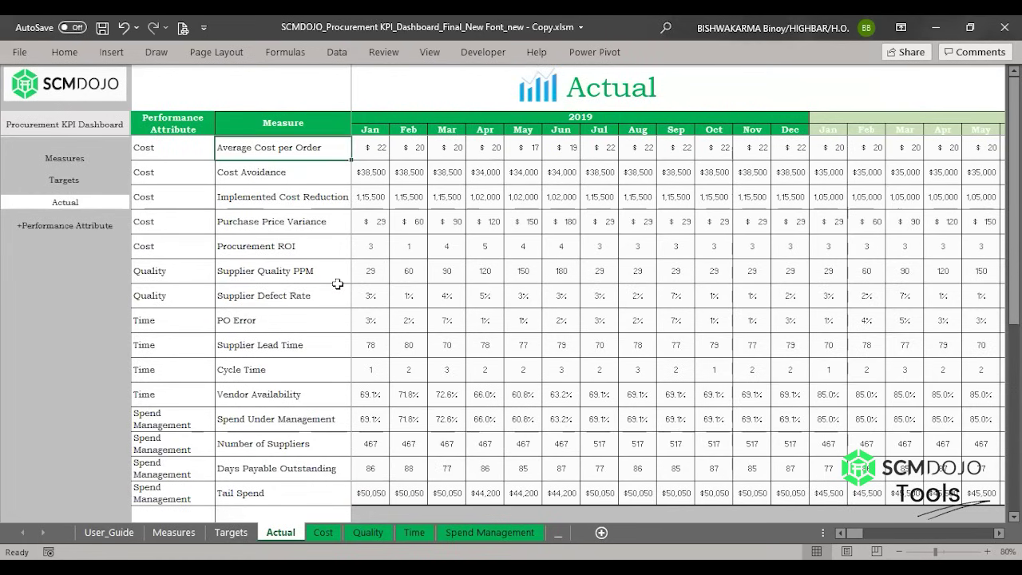
click(94, 237)
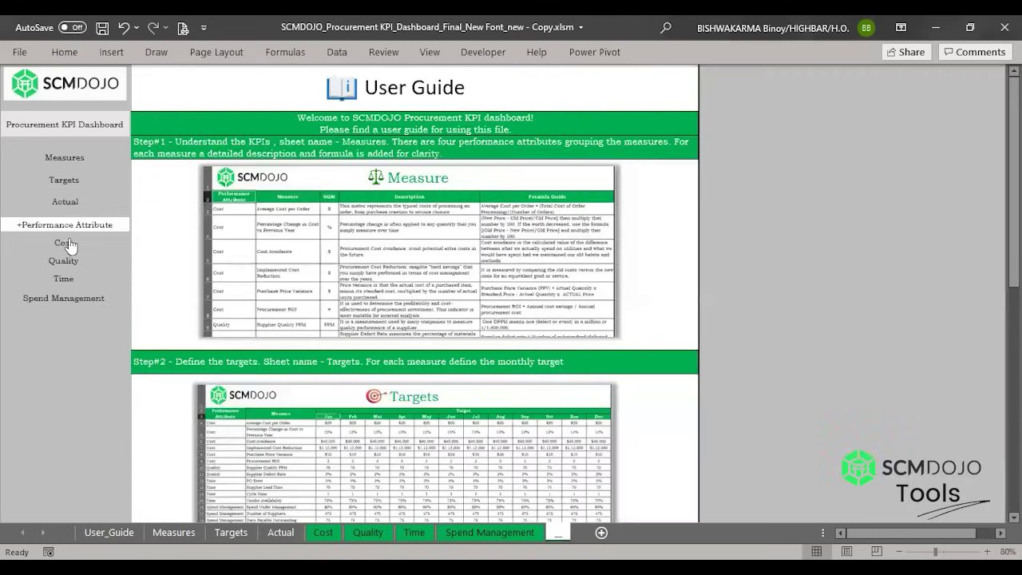
click(67, 241)
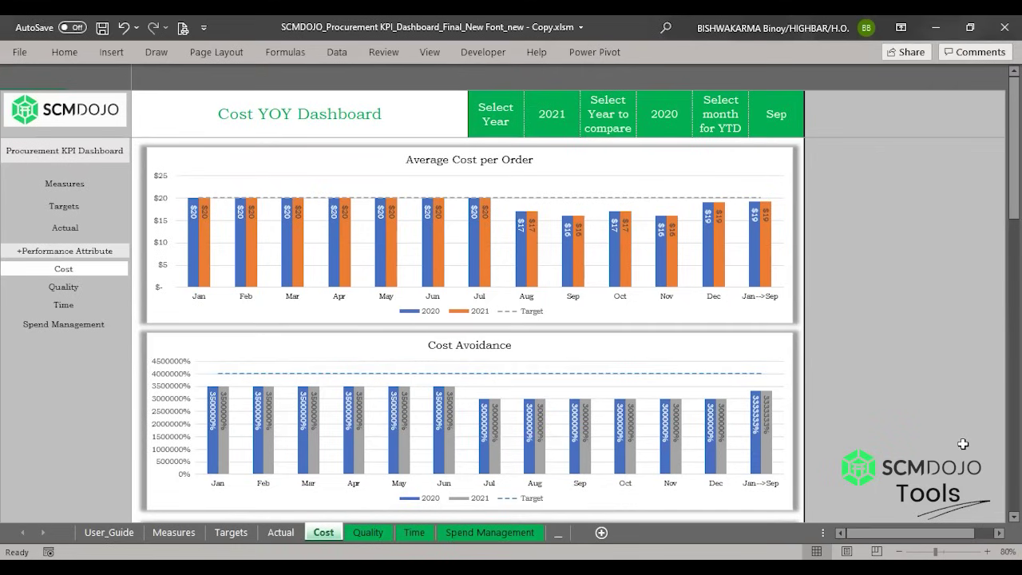
Step: Expand the hidden columns beside the Cost charts and examine the data table from Average Cost per Order to Procurement ROI
drag(954, 535, 972, 534)
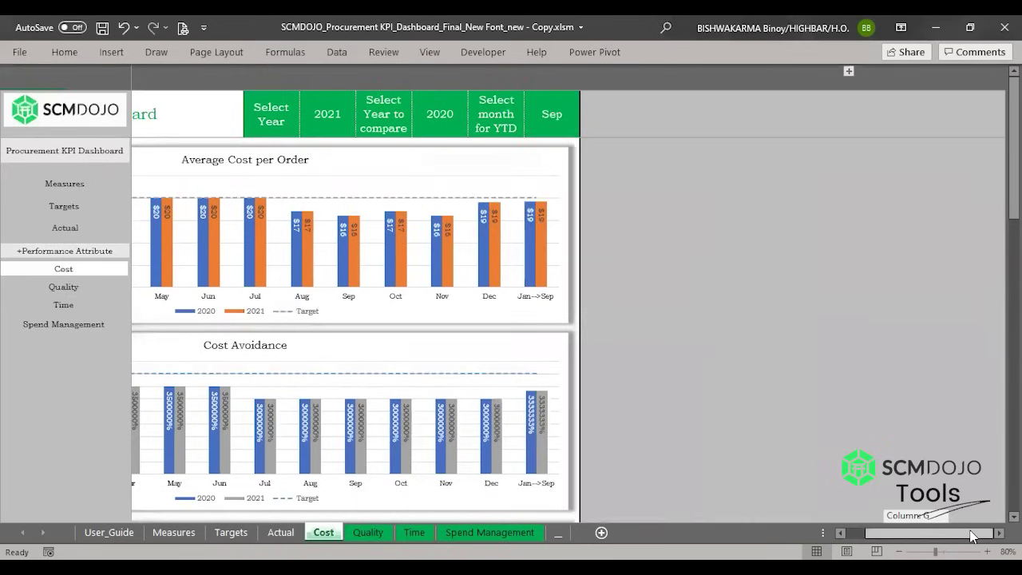
click(867, 67)
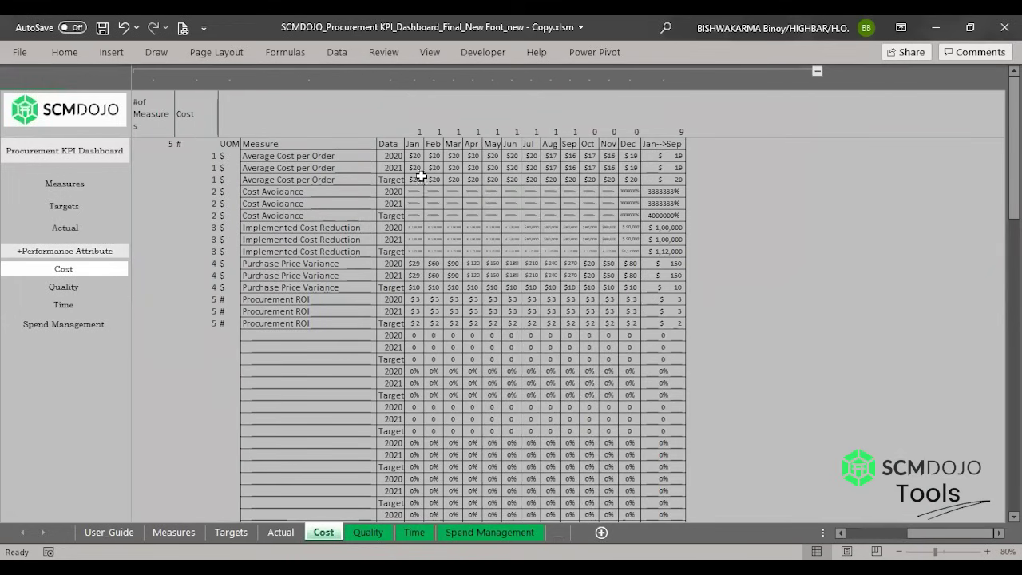
drag(411, 156, 473, 192)
drag(548, 263, 660, 321)
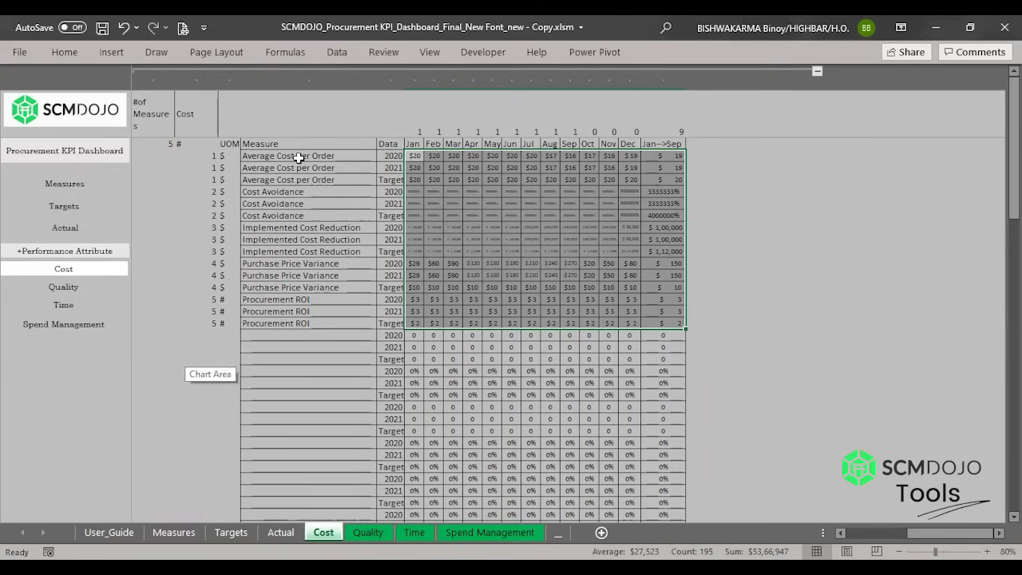
drag(299, 157, 304, 252)
click(420, 169)
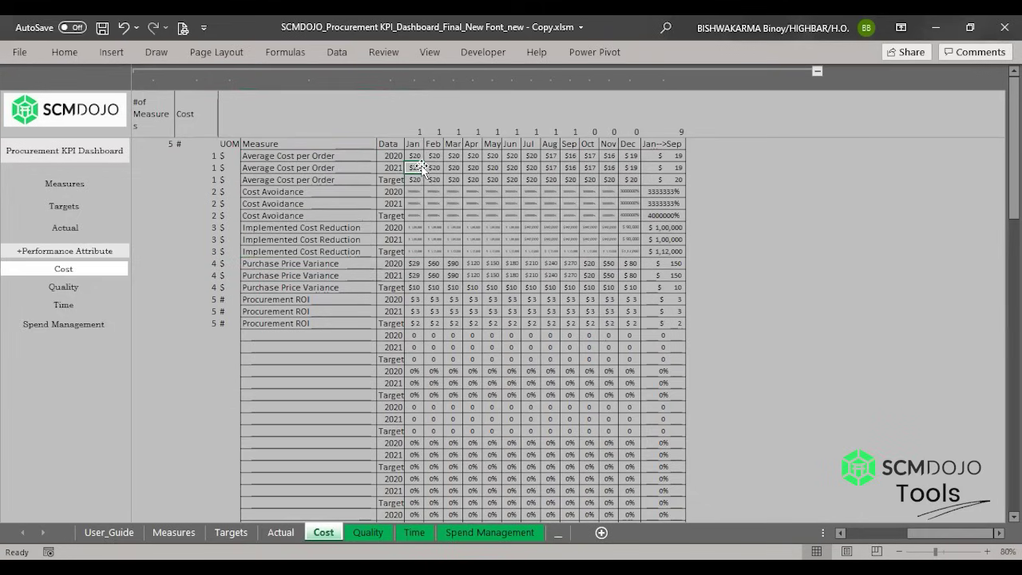
click(313, 156)
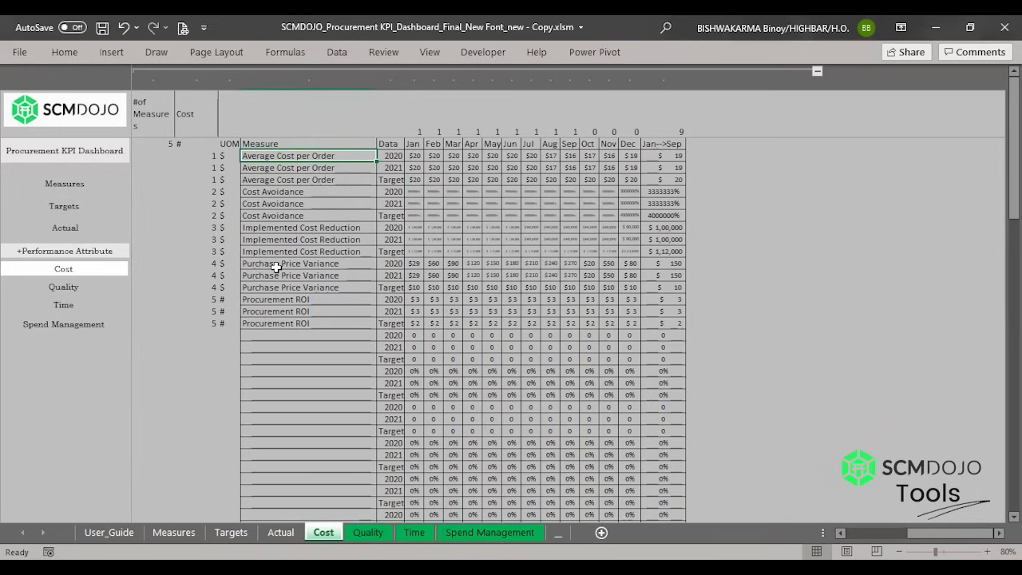
click(277, 303)
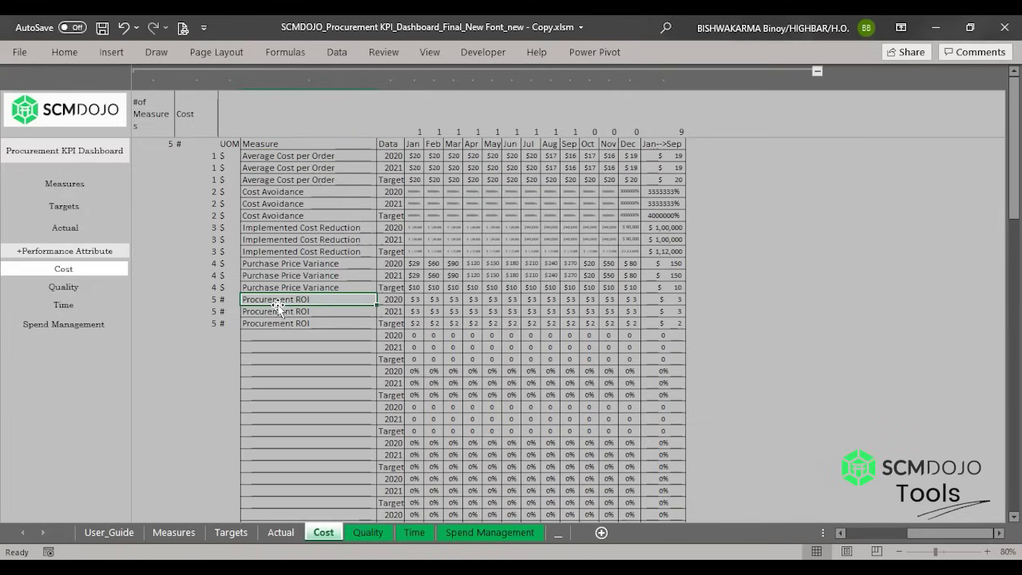
Step: Check the UOM of the Cost measures in the Measures sheet and return to the Cost sheet
click(57, 189)
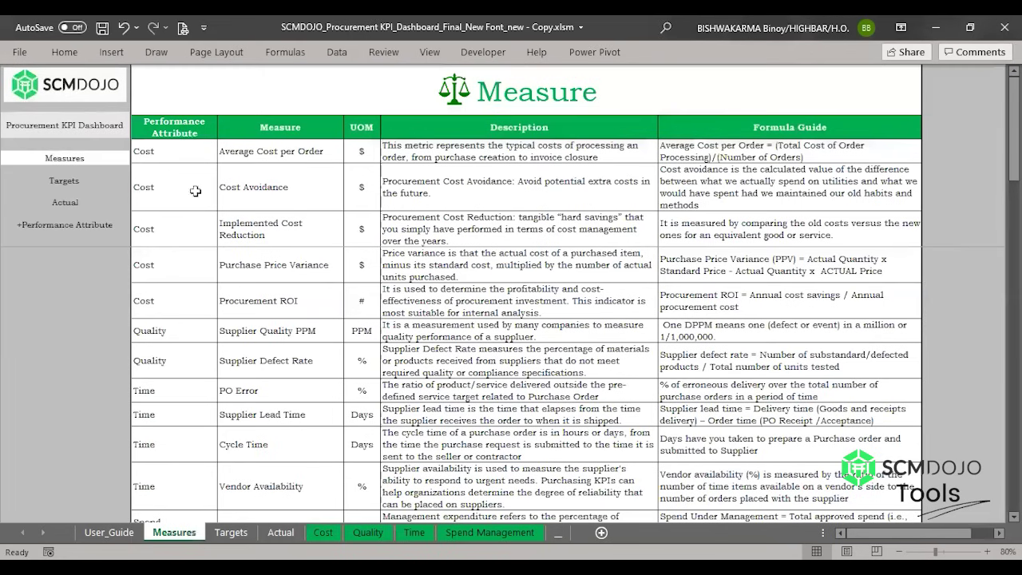
drag(358, 151, 363, 271)
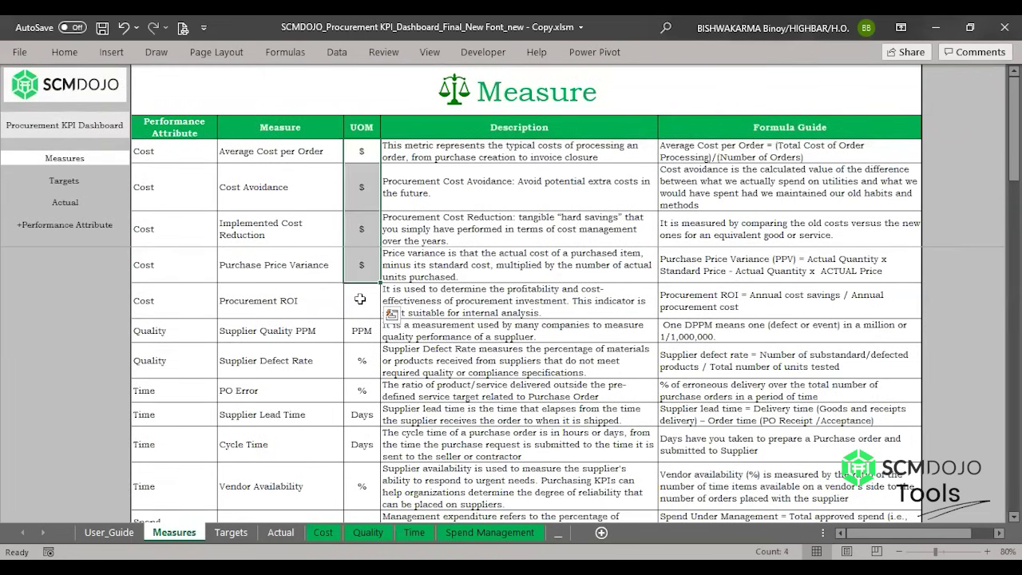
click(56, 231)
click(56, 246)
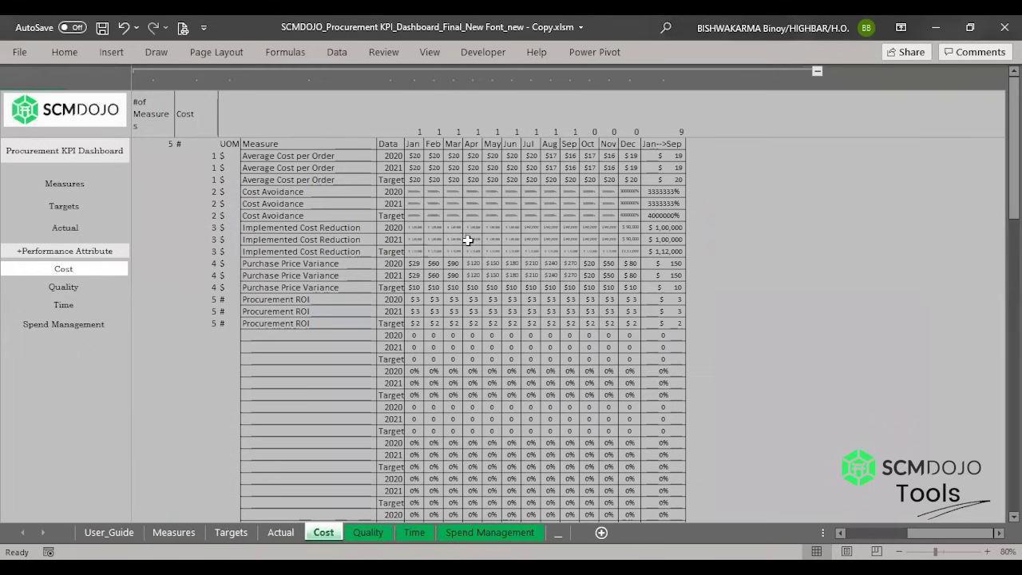
Step: Format all values in the three Cost Avoidance rows of the data table as Accounting with the $ English (United States) symbol
drag(410, 156, 678, 179)
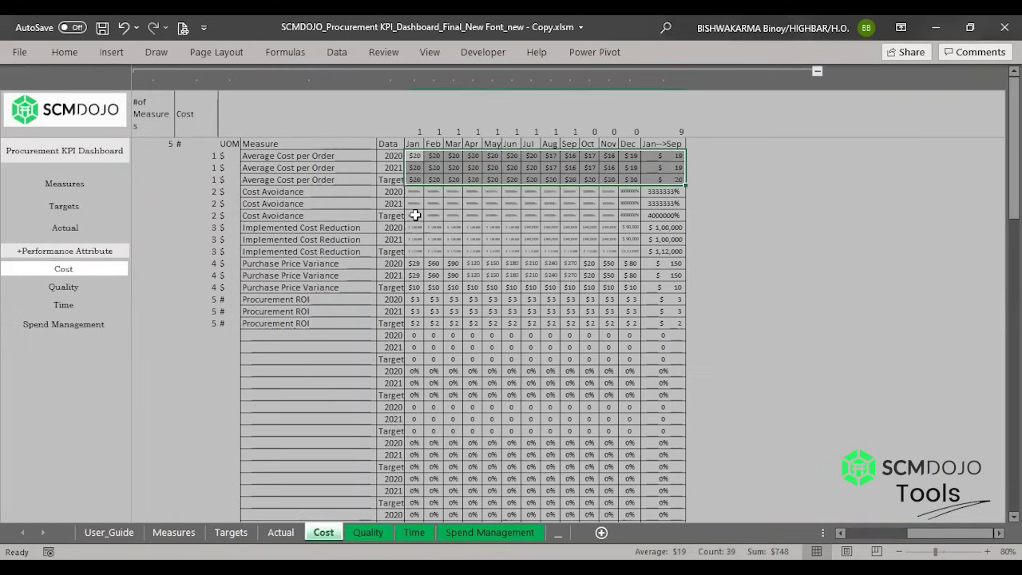
drag(412, 191, 663, 221)
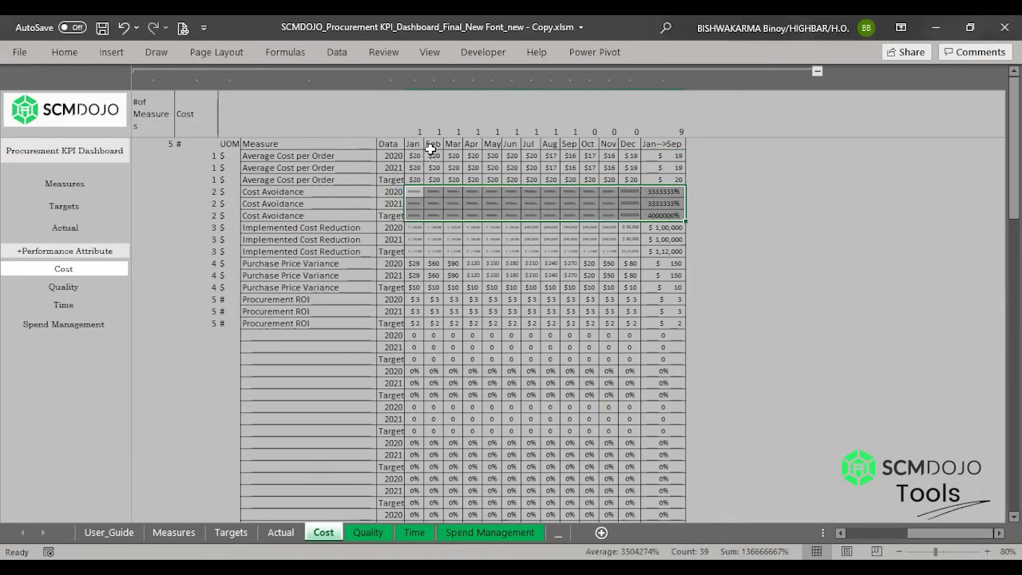
right_click(435, 202)
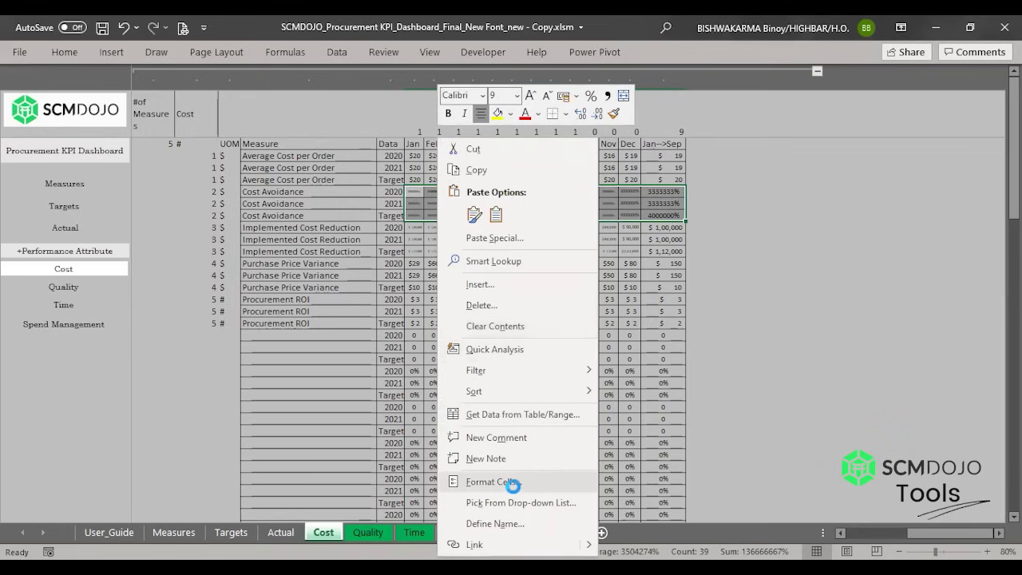
key(Escape)
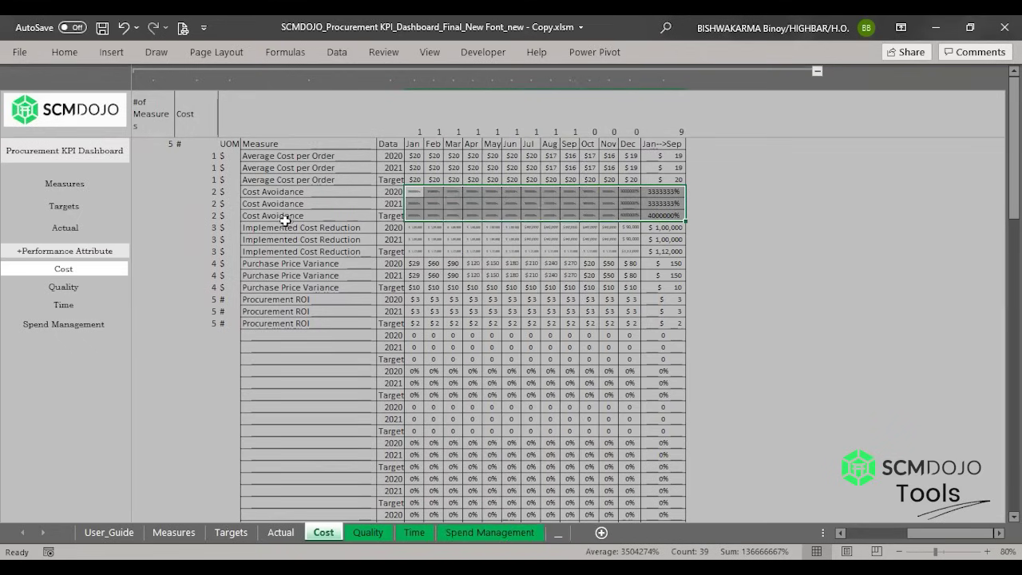
key(ctrl+1)
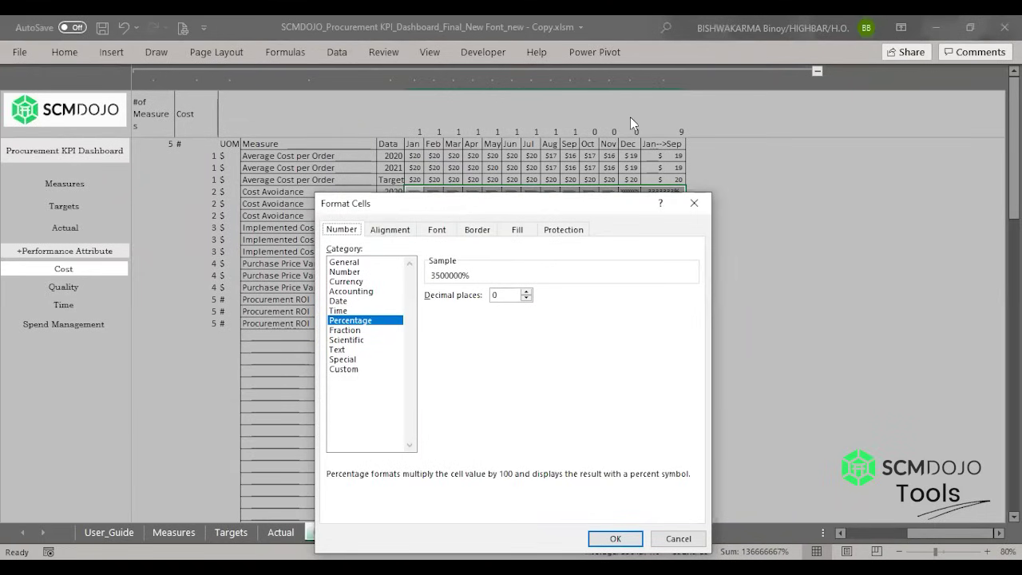
drag(426, 201, 665, 116)
click(576, 215)
click(578, 206)
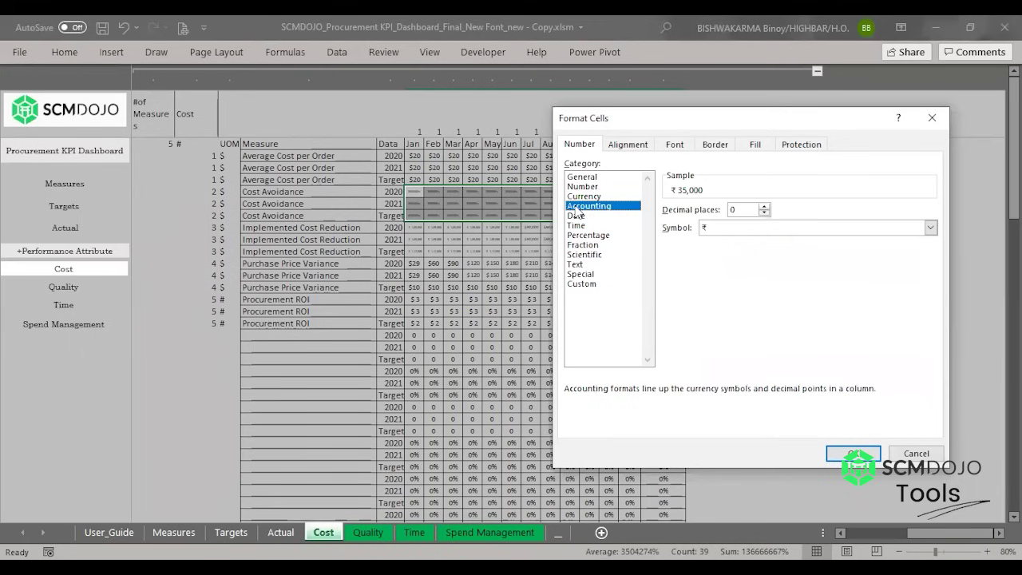
click(716, 228)
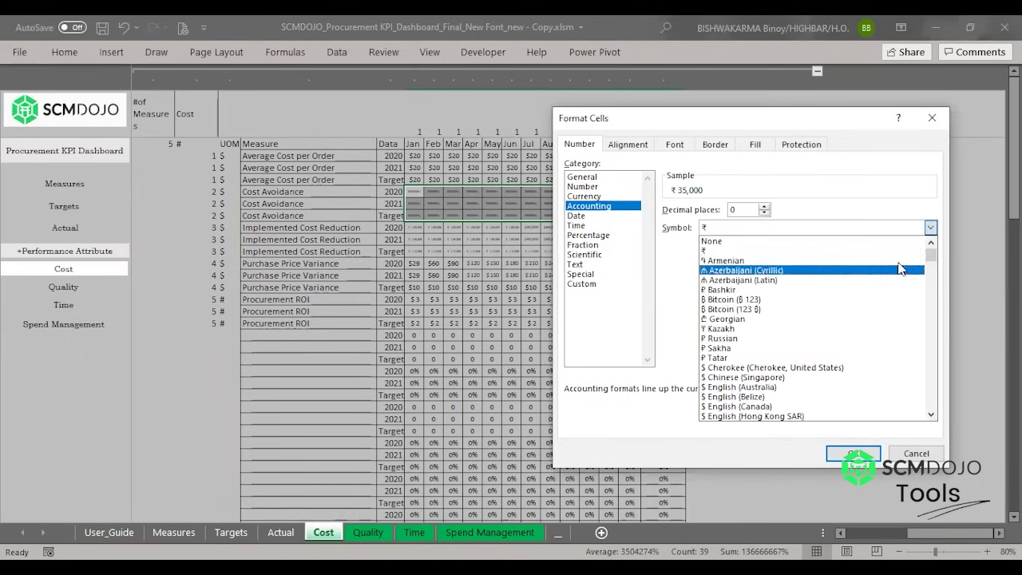
drag(933, 260, 934, 271)
scroll(933, 267, down, 1)
scroll(932, 269, up, 5)
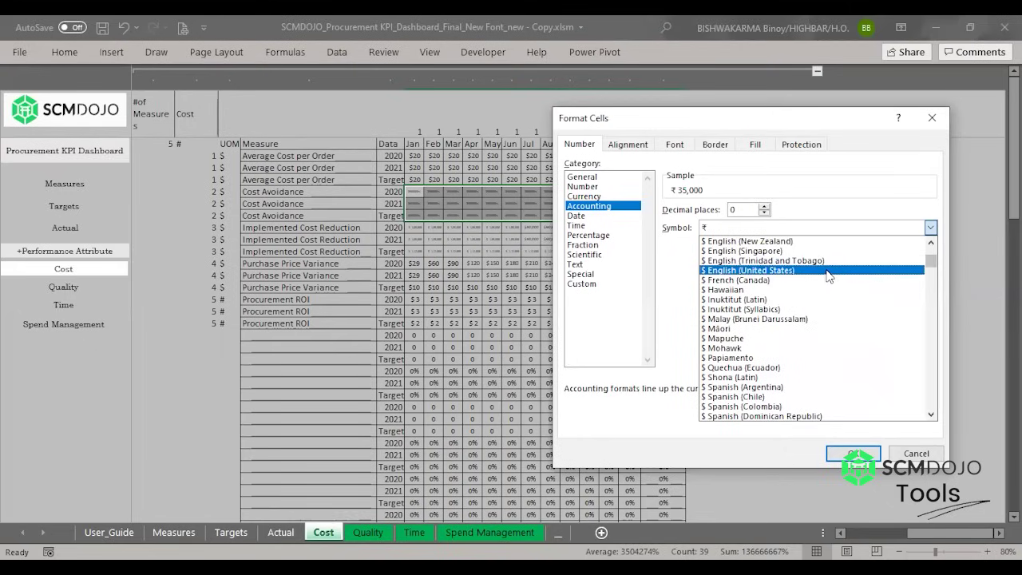
click(820, 272)
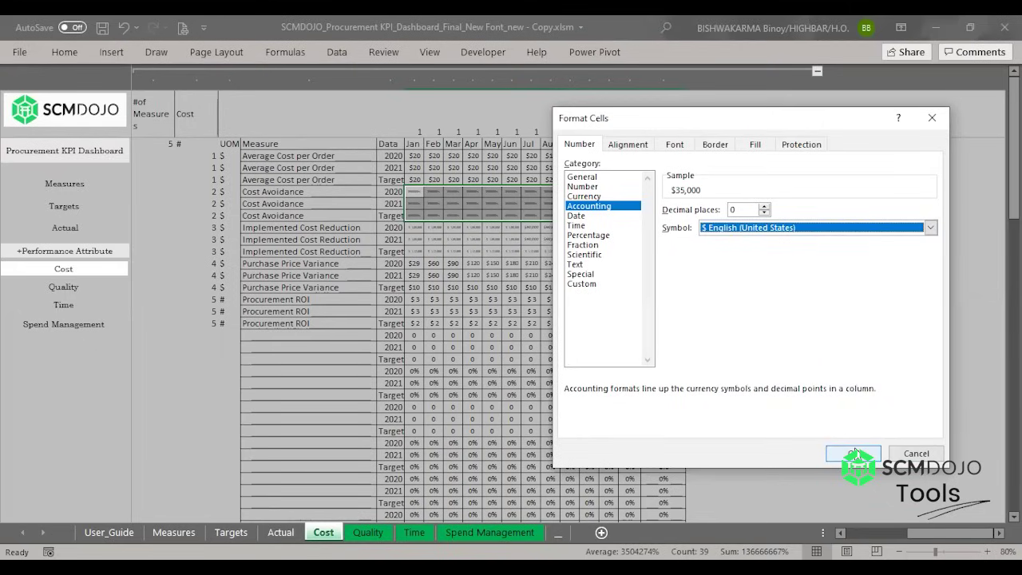
click(854, 453)
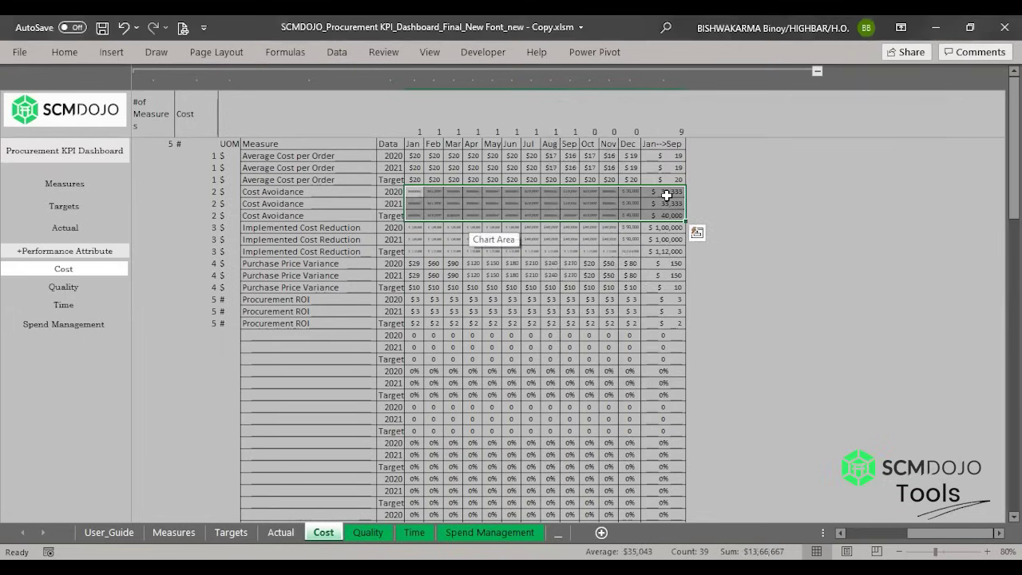
Step: Format all values in the three Procurement ROI rows of the data table with the Number category
click(664, 195)
click(655, 275)
drag(660, 298, 410, 324)
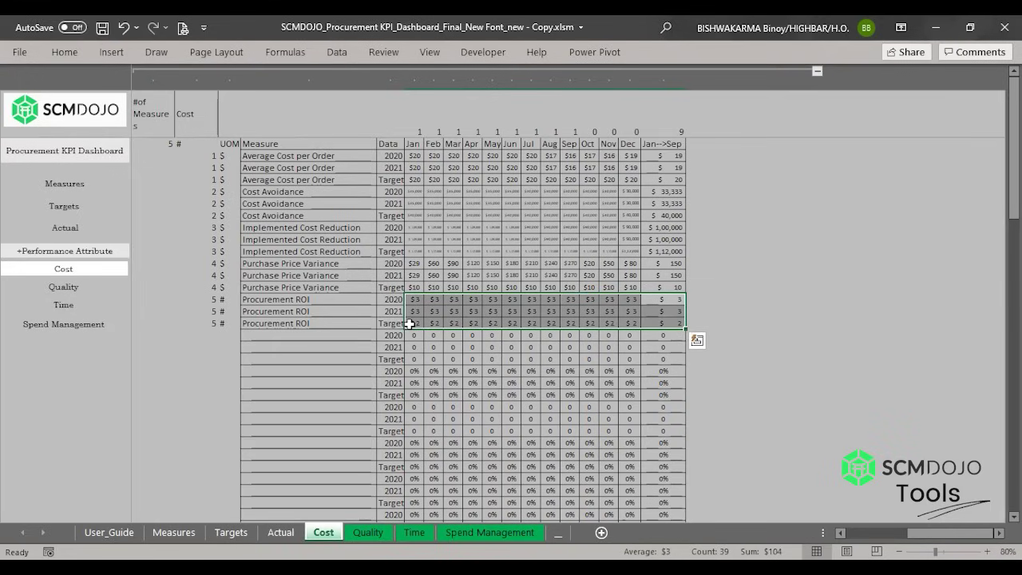
right_click(416, 320)
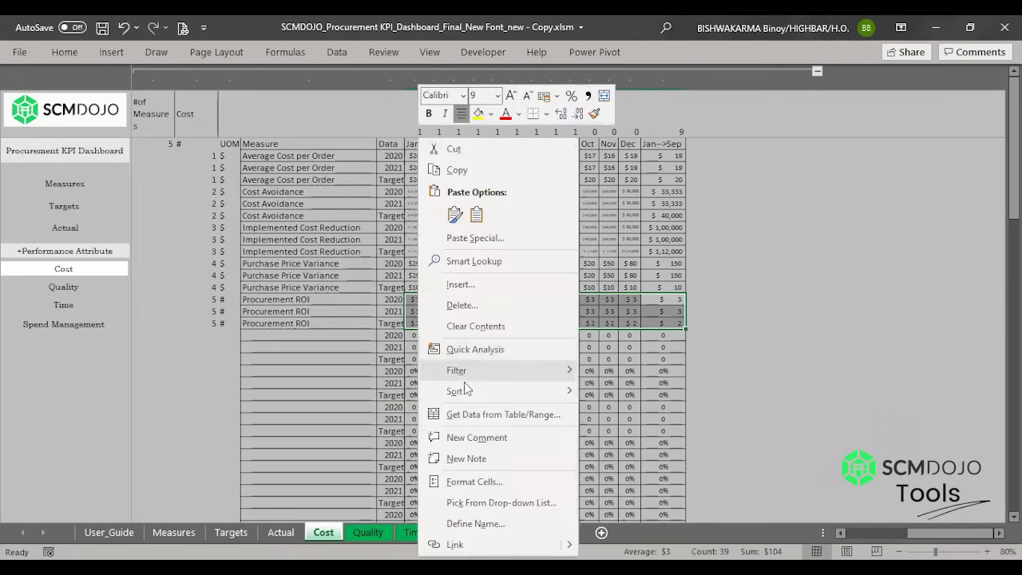
click(491, 481)
click(315, 272)
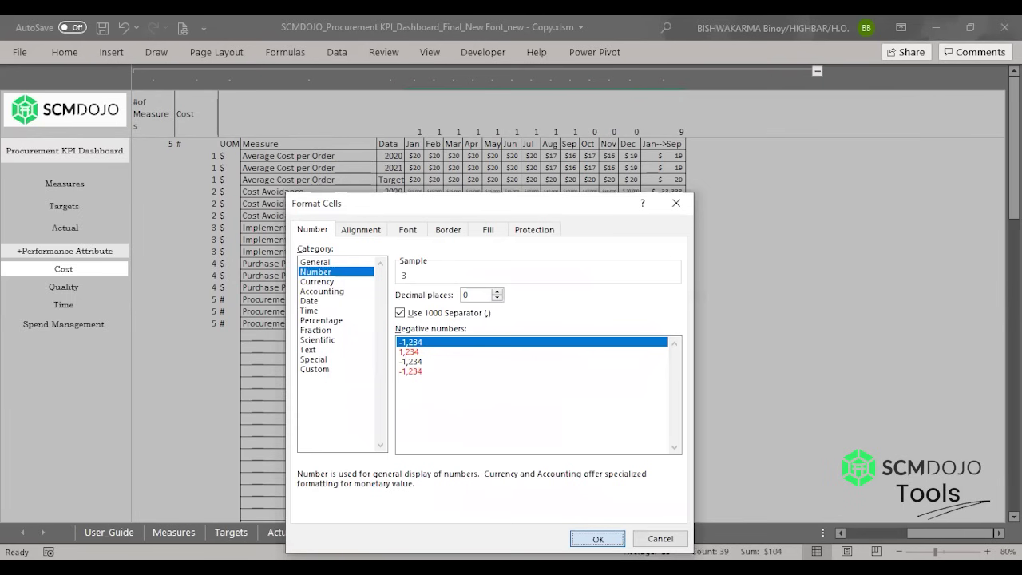
click(597, 538)
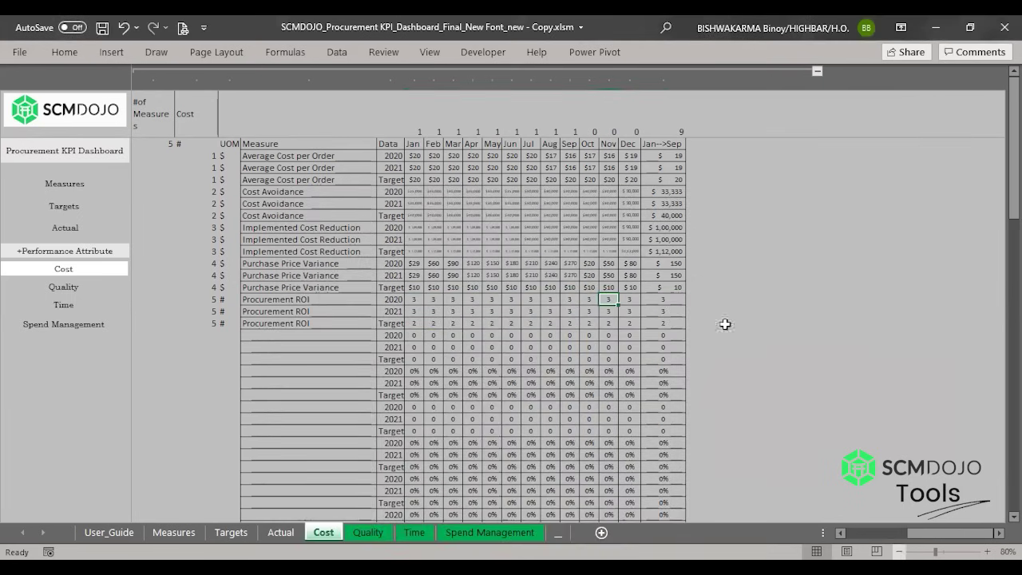
Step: Collapse the data columns again and review the Cost dashboard charts from Average Cost per Order to Purchase Price Variance
click(669, 111)
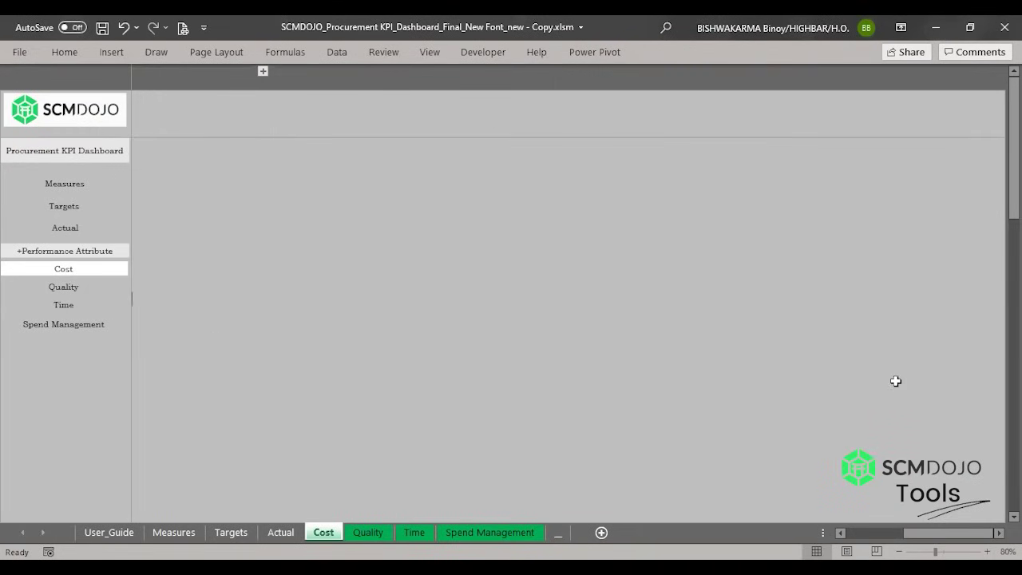
drag(924, 530, 867, 530)
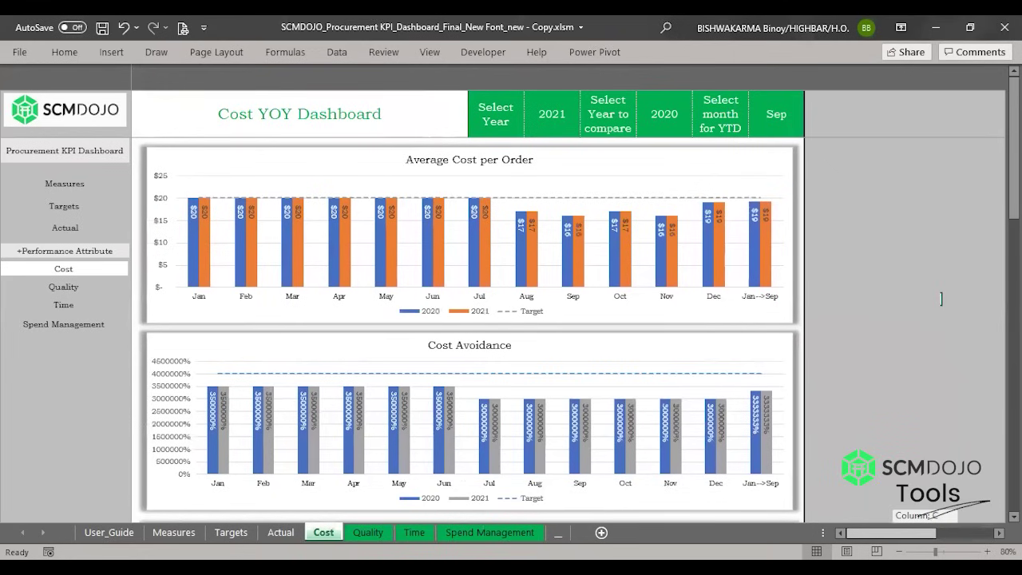
click(818, 312)
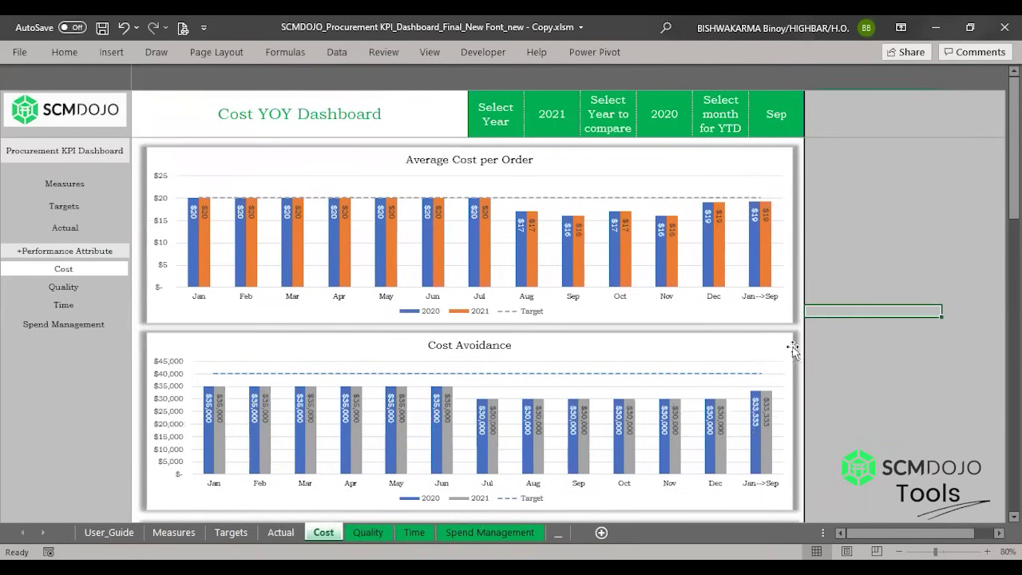
click(813, 360)
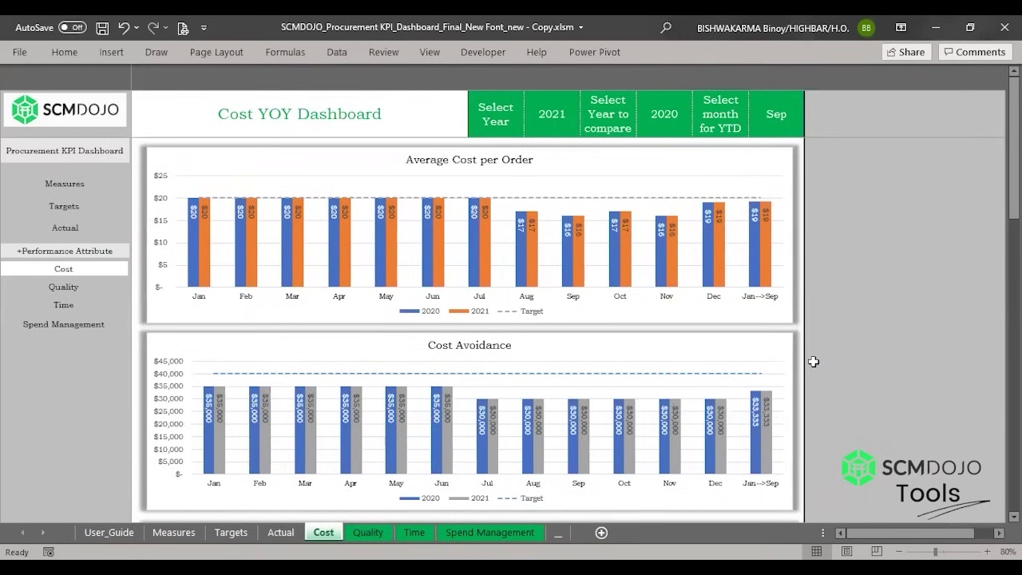
drag(1014, 179, 1013, 198)
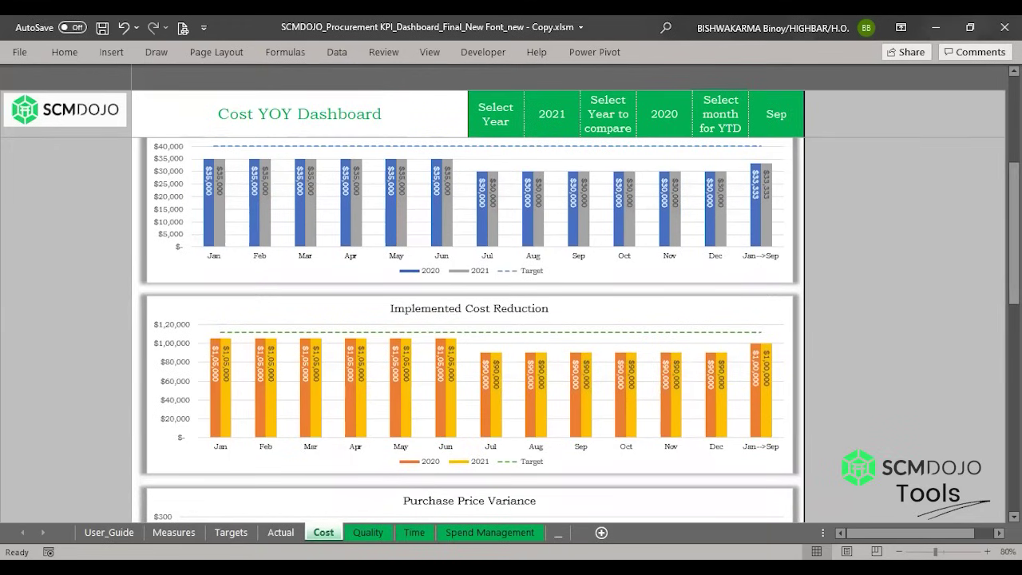
mouse_move(1014, 200)
mouse_down()
mouse_move(1014, 346)
mouse_move(1014, 216)
mouse_up()
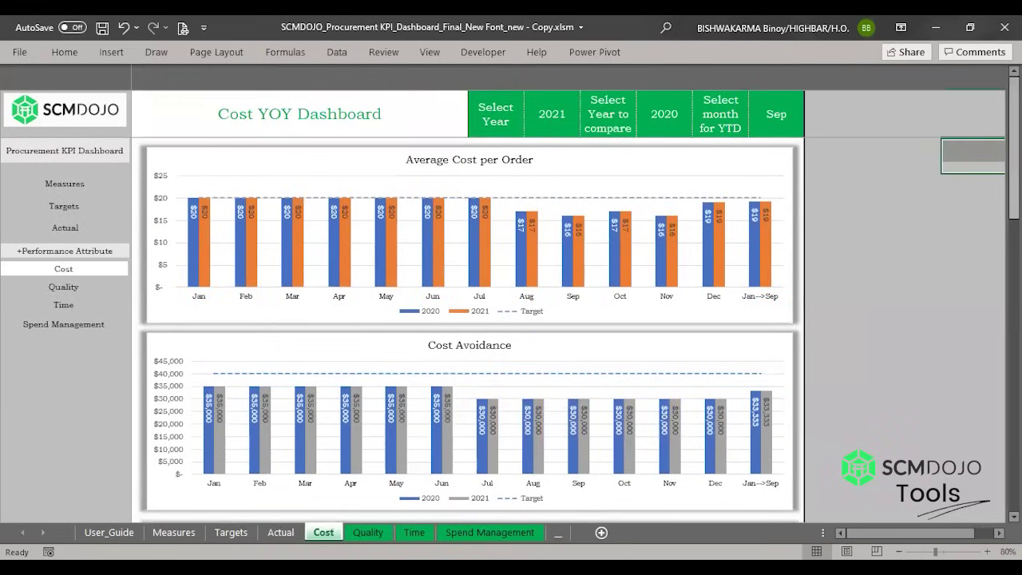
click(762, 126)
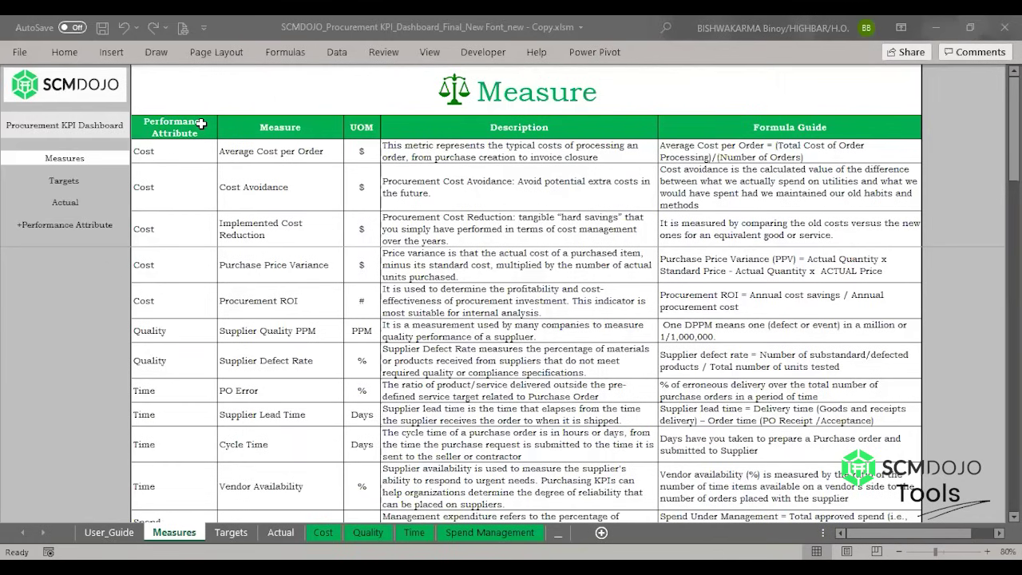
Step: Duplicate the Tail Spend row into the empty row directly below it in the Measures sheet
click(192, 286)
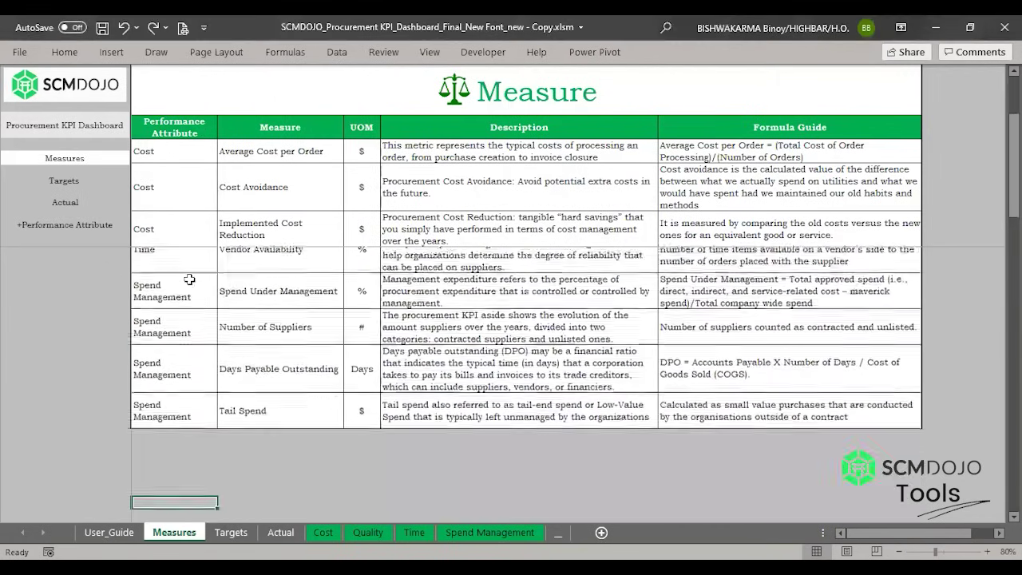
key(Up)
key(Up)
key(Up)
key(Up)
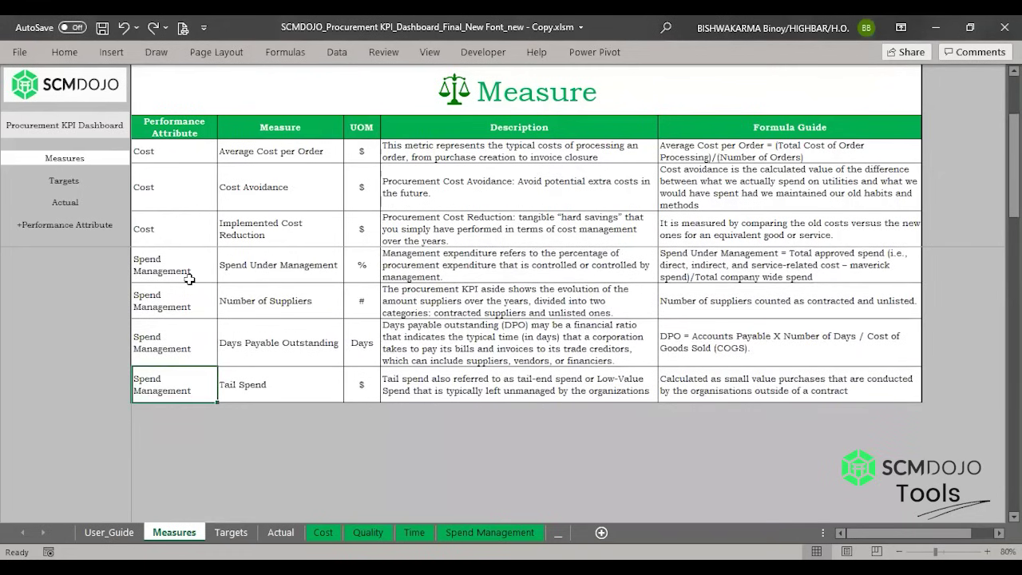
key(shift+space)
key(ctrl+c)
key(Down)
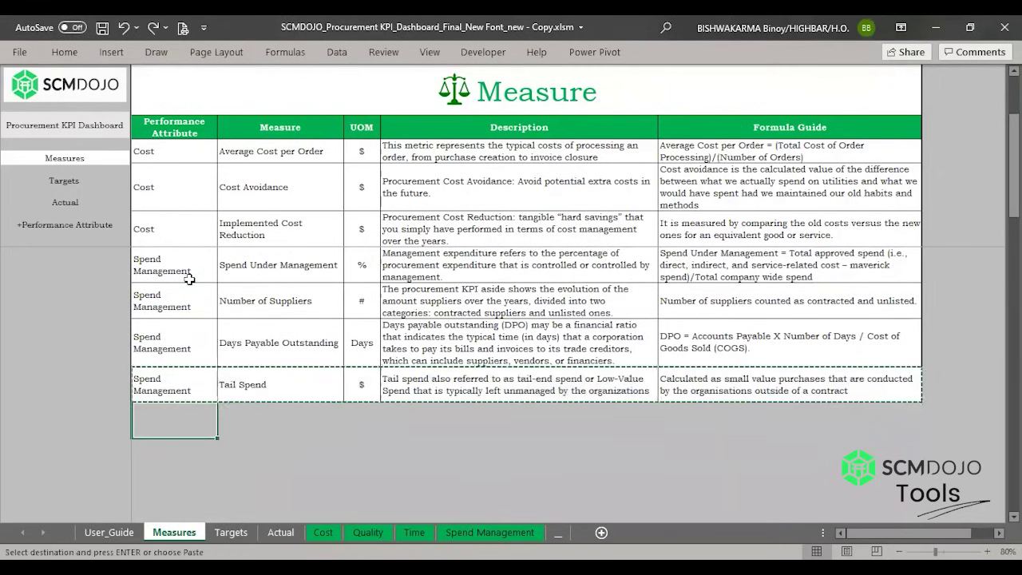
key(ctrl+v)
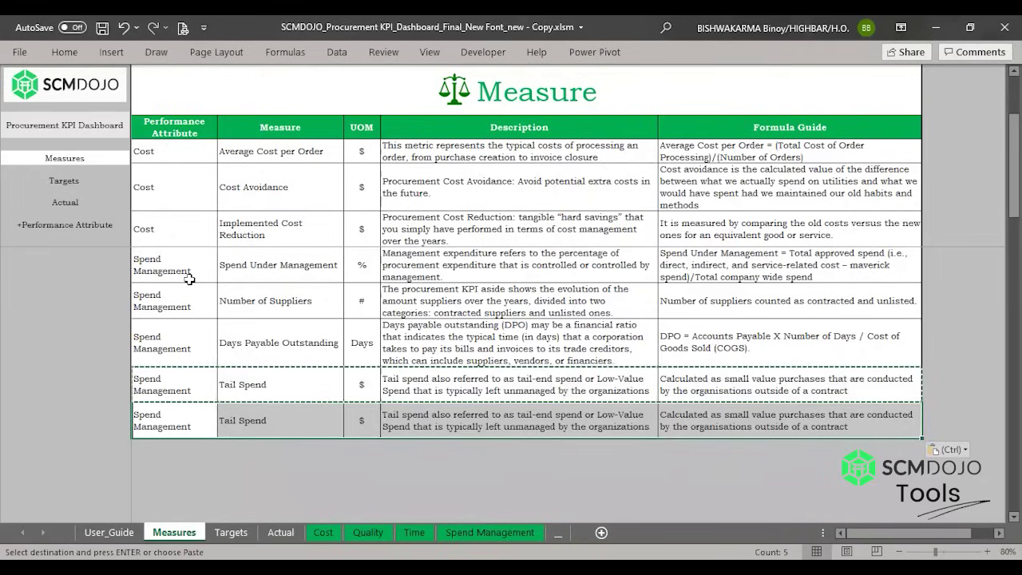
Step: Clear the contents of the duplicated row below Tail Spend, leaving a blank formatted row for a new measure
key(Delete)
key(Down)
key(Up)
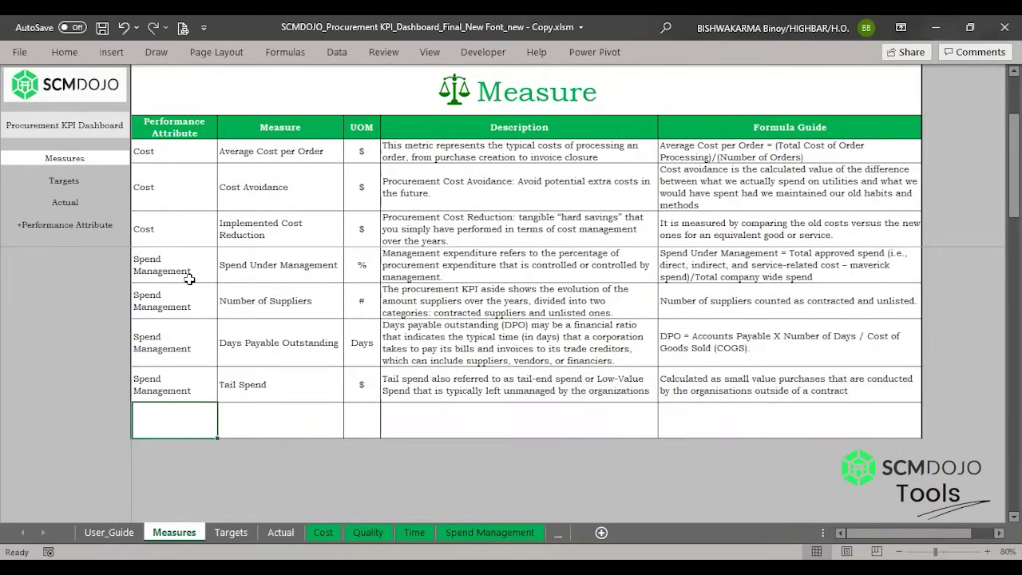
Step: Fill the blank row below Tail Spend with Cost, New KPI, %, Desc and Formula
text(Cost)
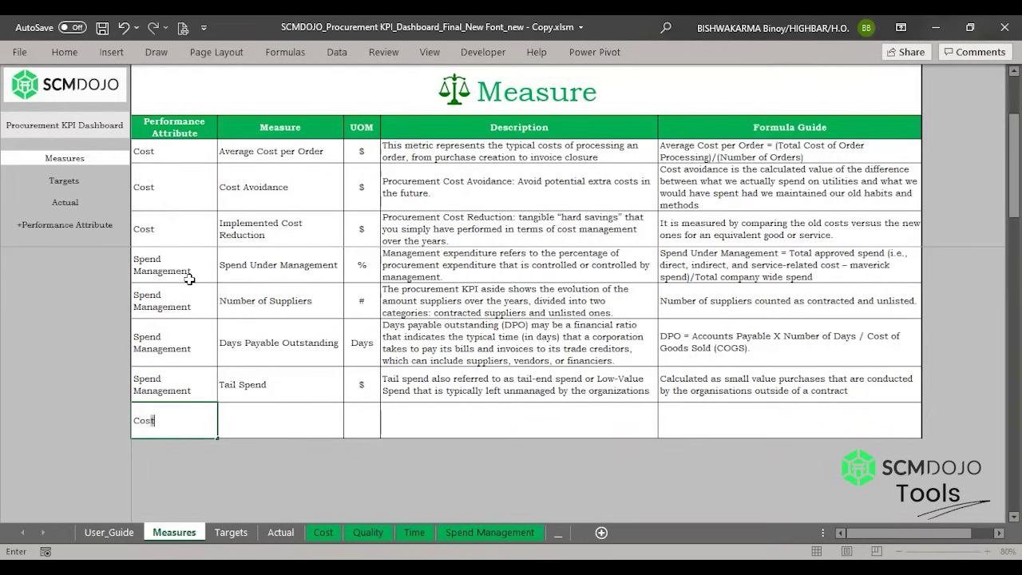
key(Tab)
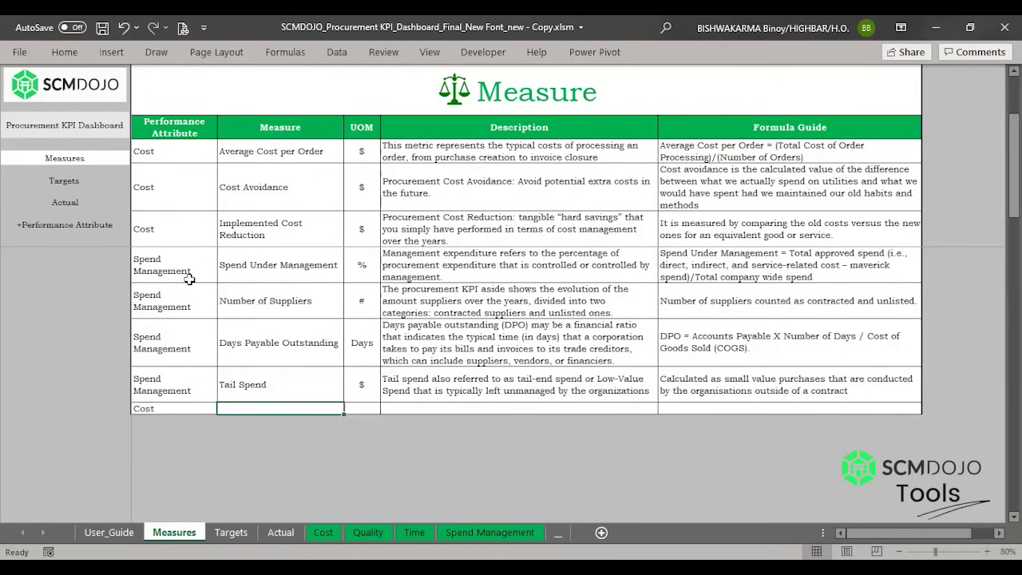
text(NE)
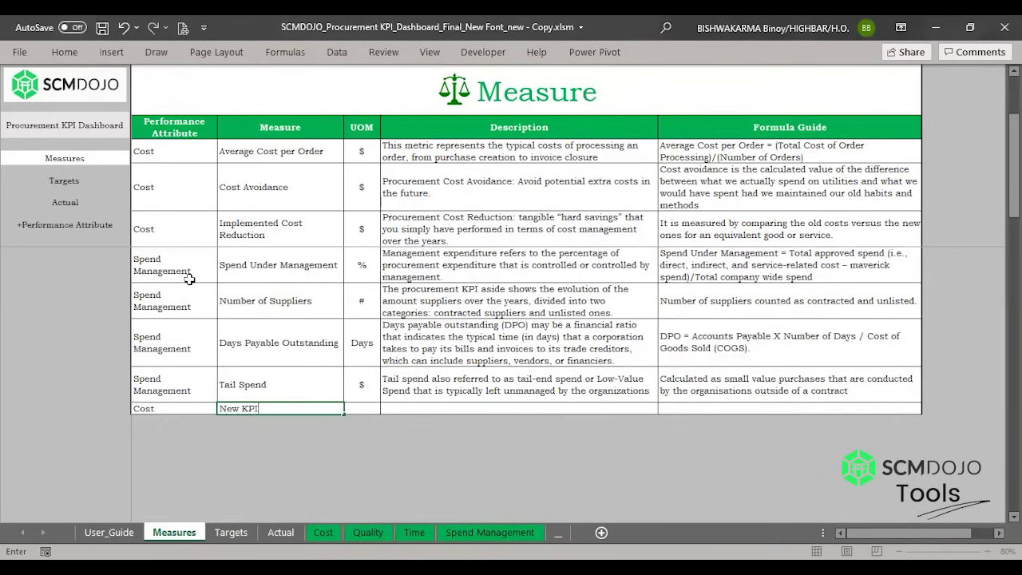
key(Tab)
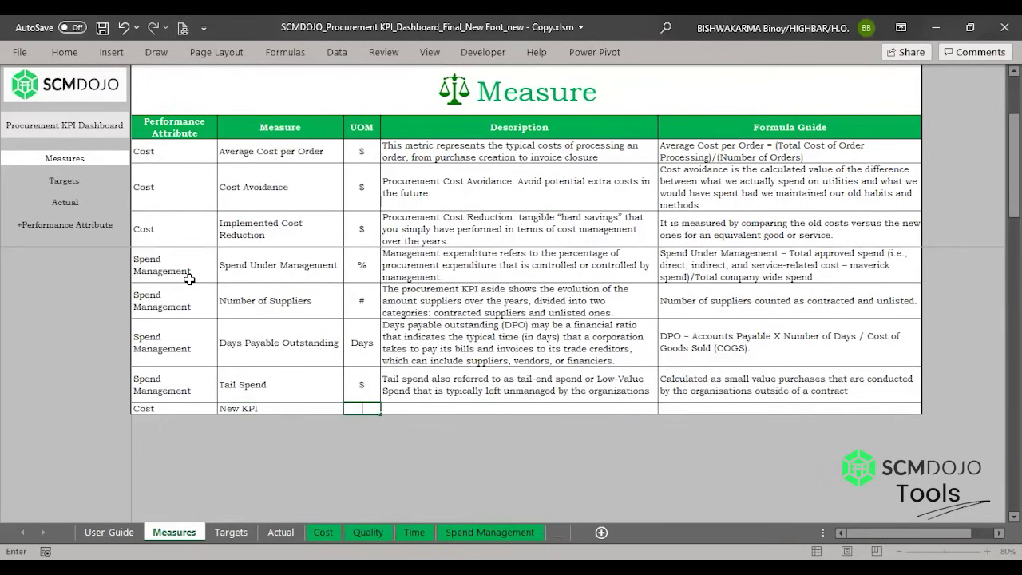
key(Tab)
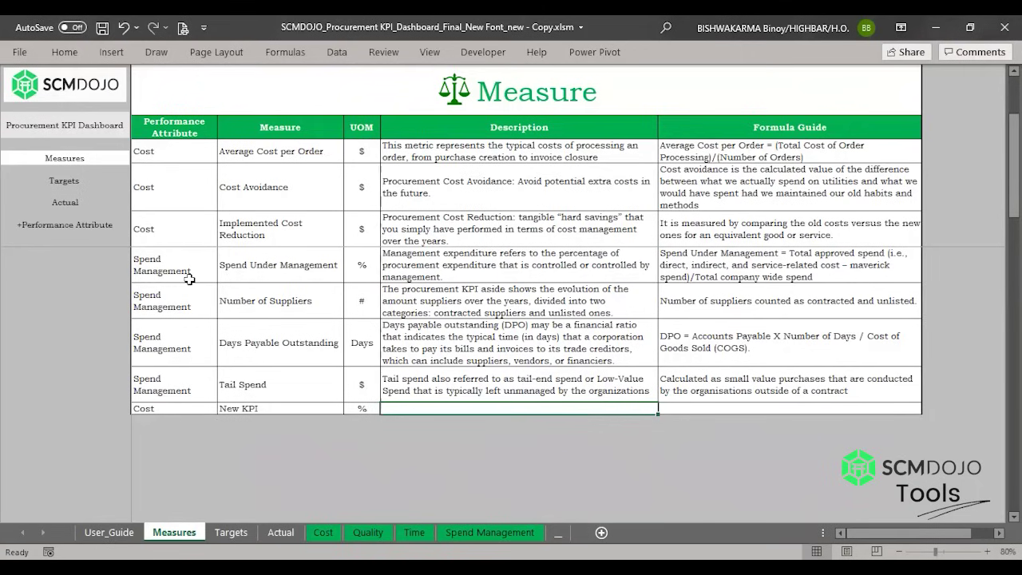
text(Desc)
key(Tab)
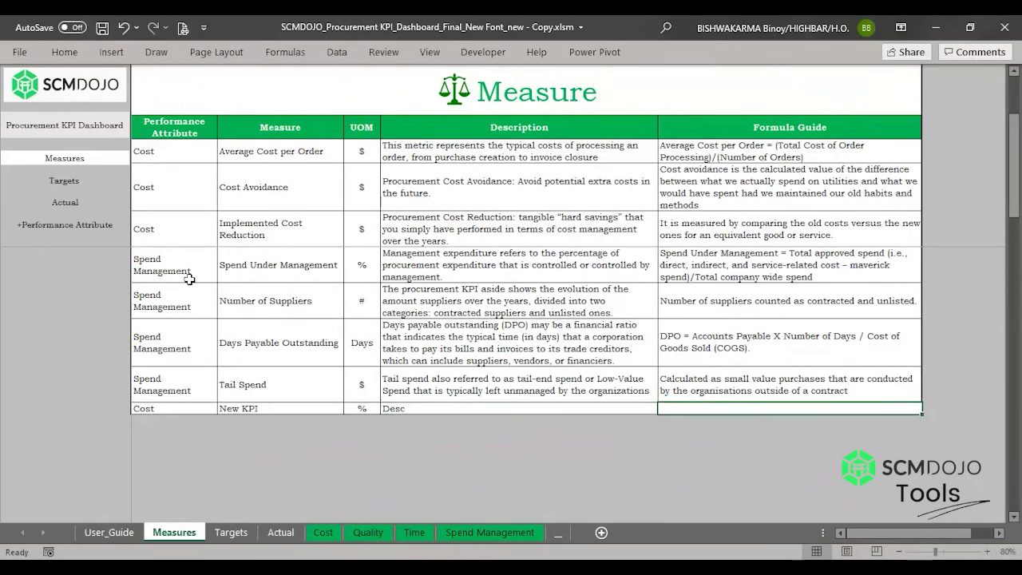
text(Formu)
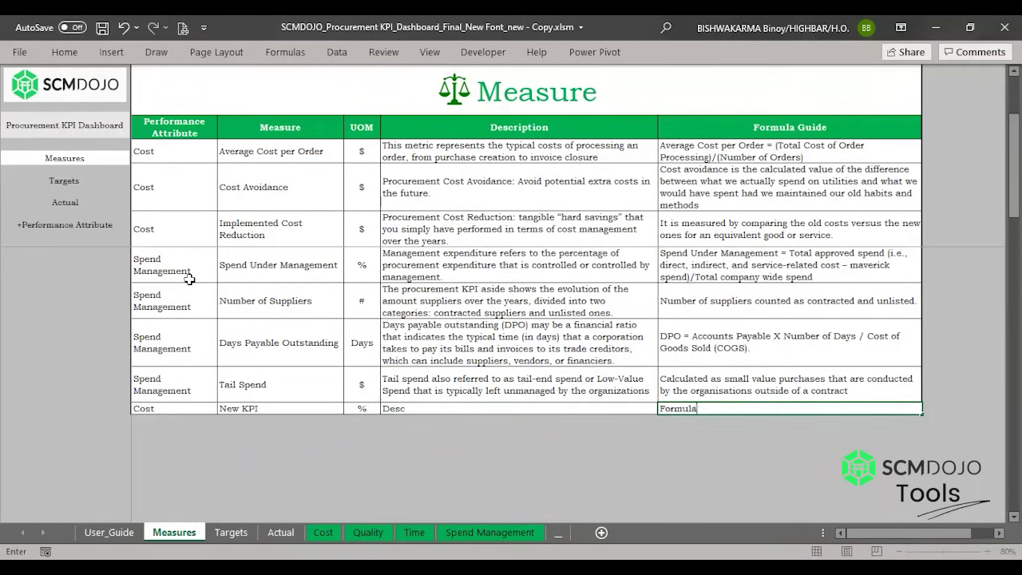
text(la)
key(Return)
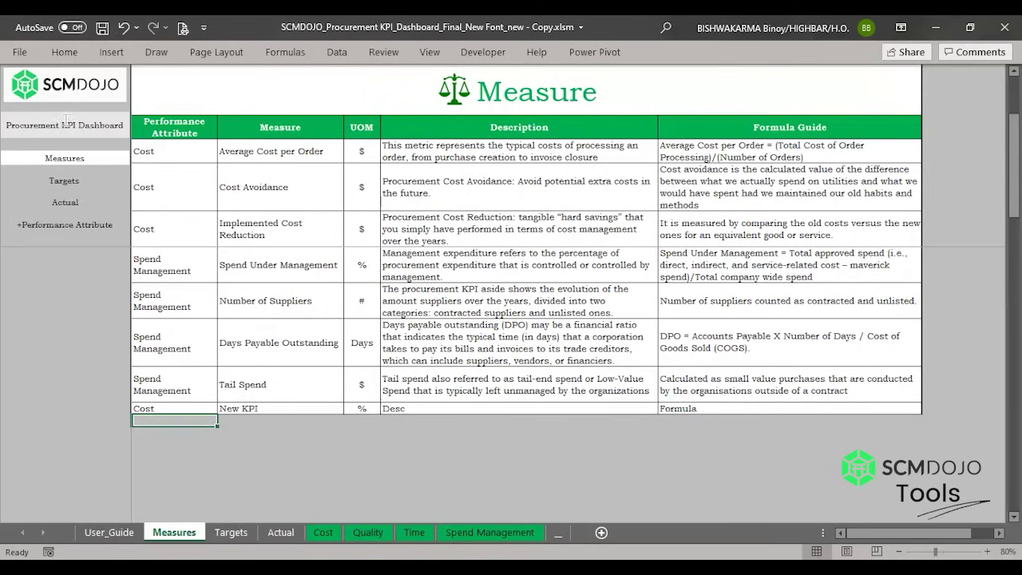
Step: Check the Targets and Actual sheets for the New KPI row under the Cost attribute
click(78, 183)
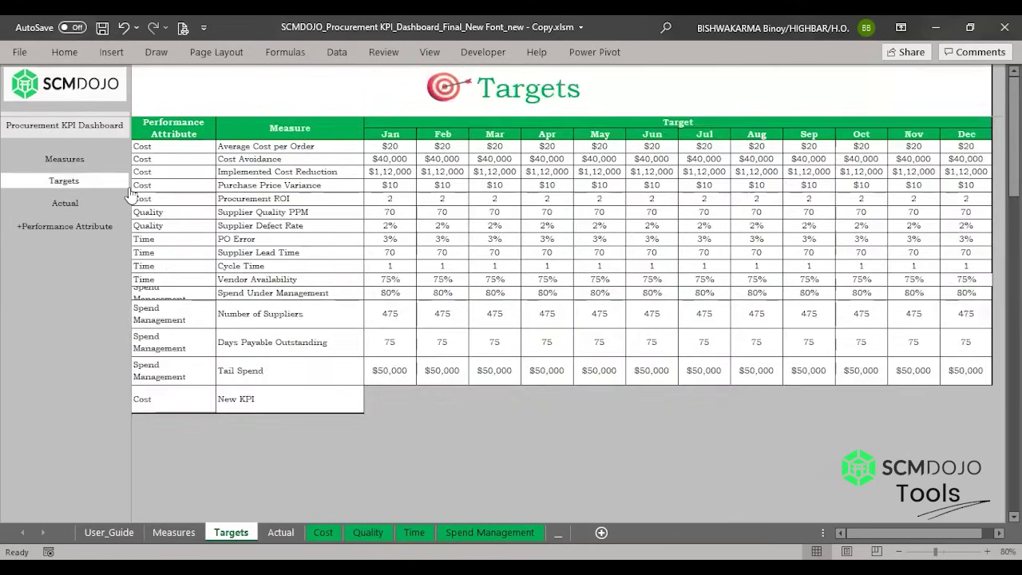
click(196, 398)
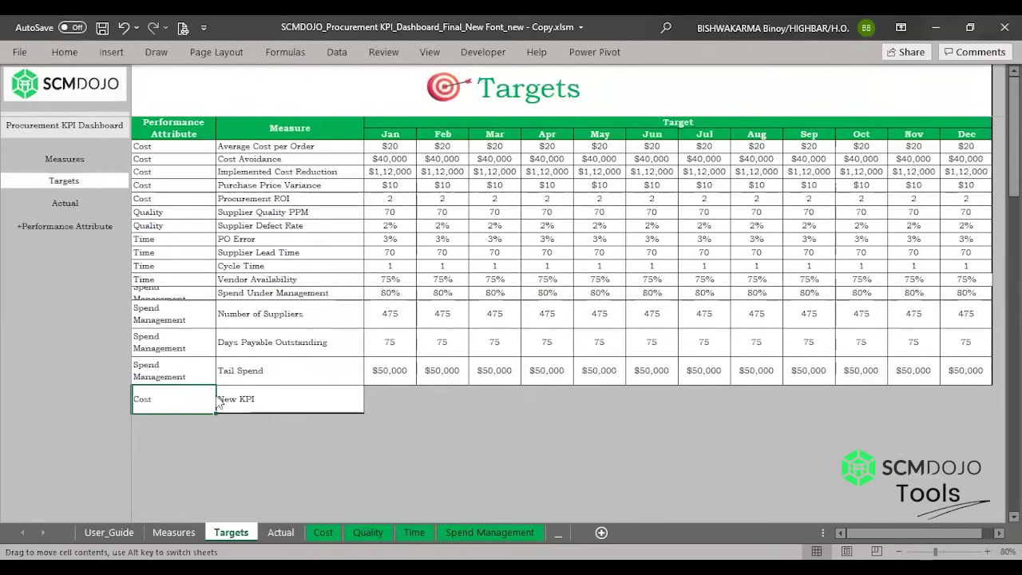
click(226, 397)
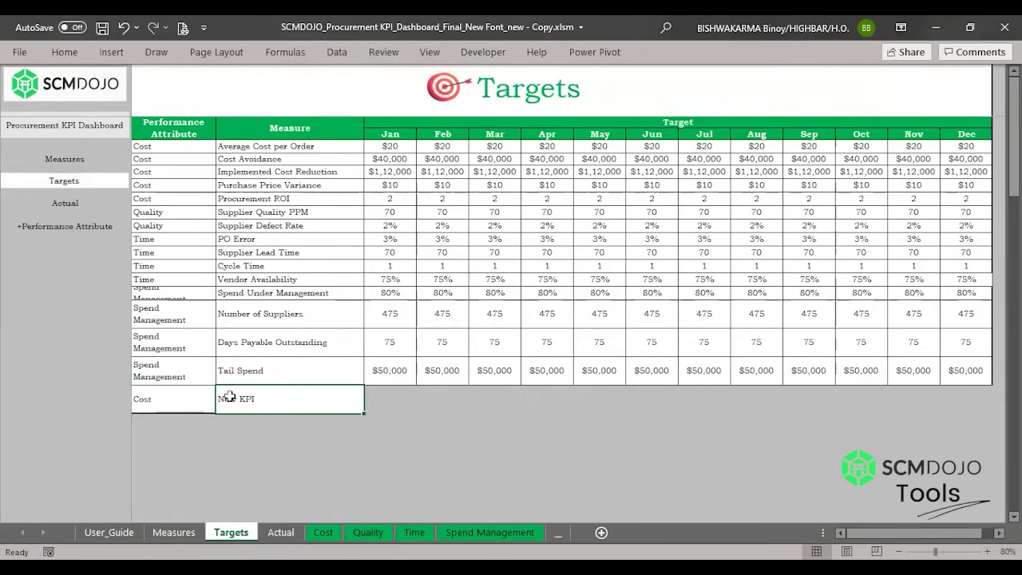
click(57, 209)
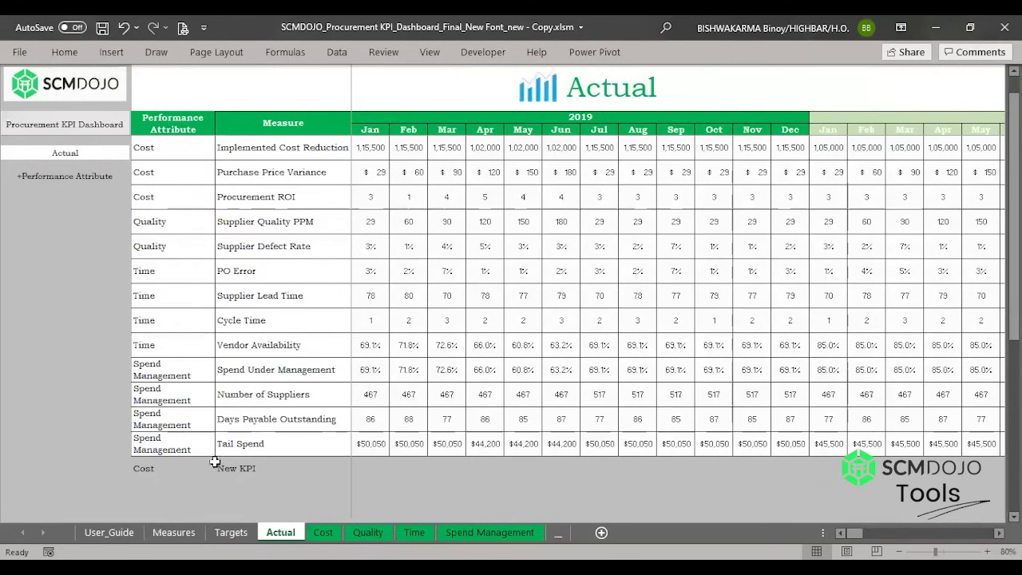
drag(180, 468, 239, 469)
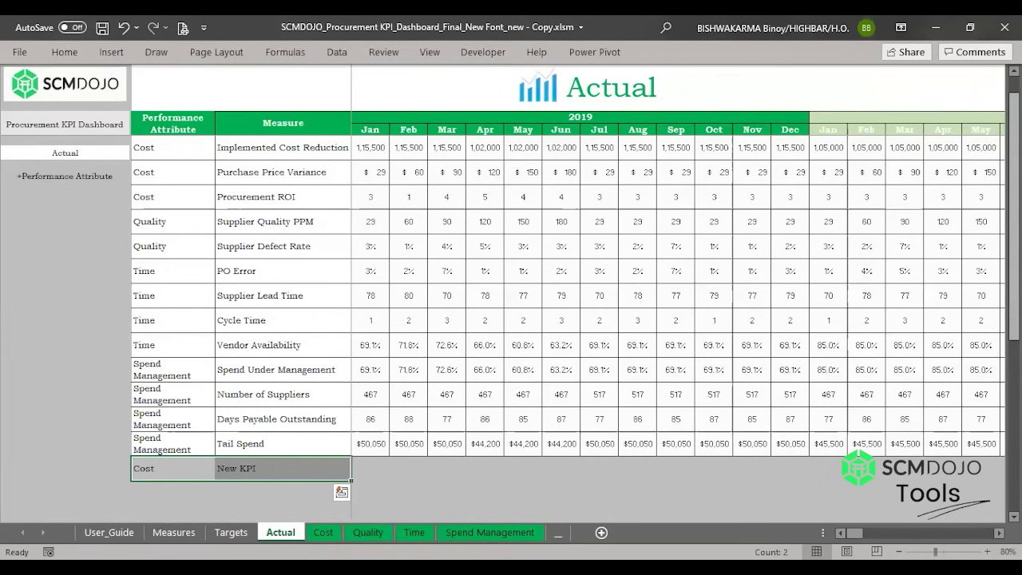
scroll(88, 179, up, 1)
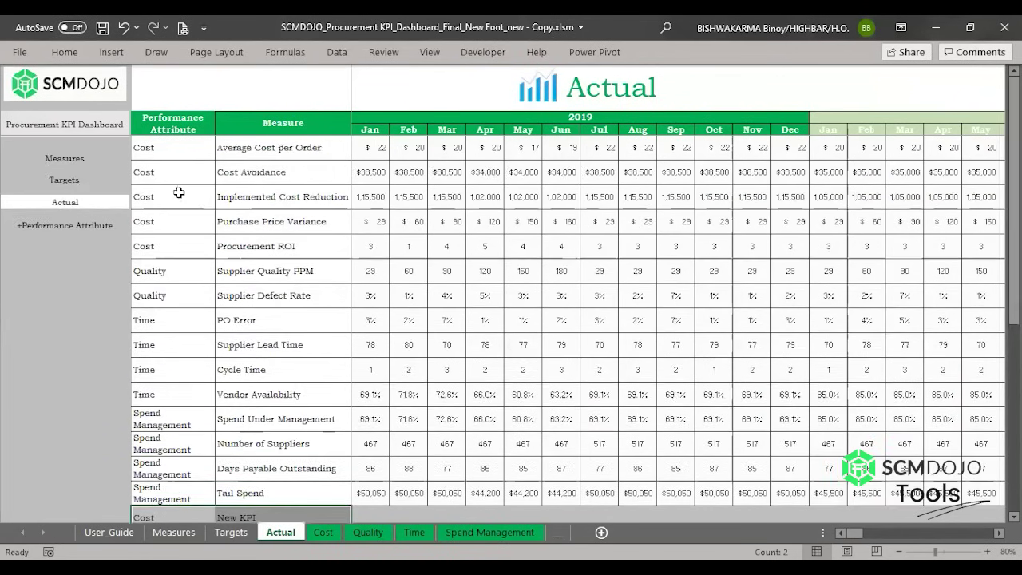
Step: Set the New KPI target to 70% for every month from January to December in the Targets sheet
click(70, 185)
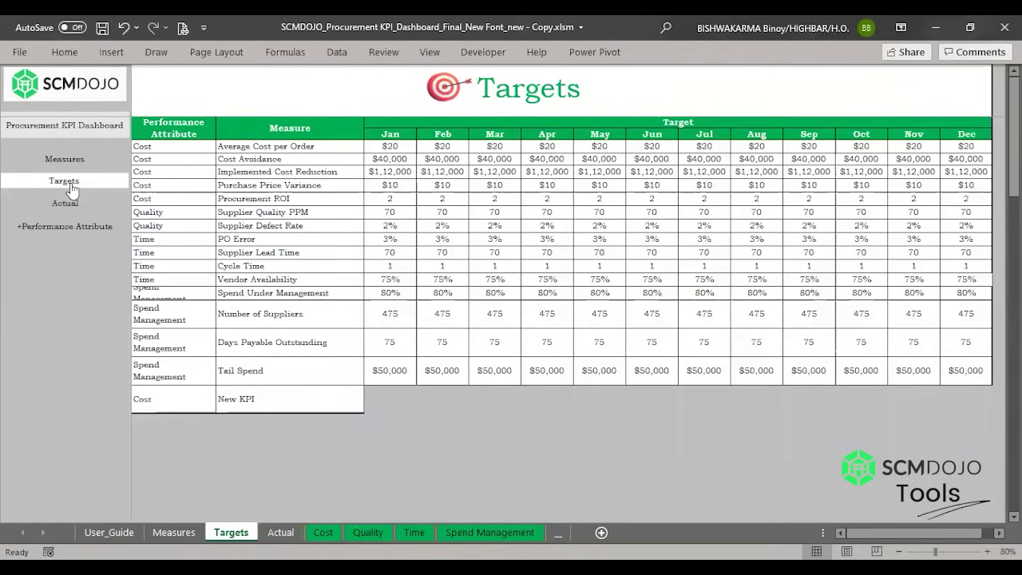
click(376, 394)
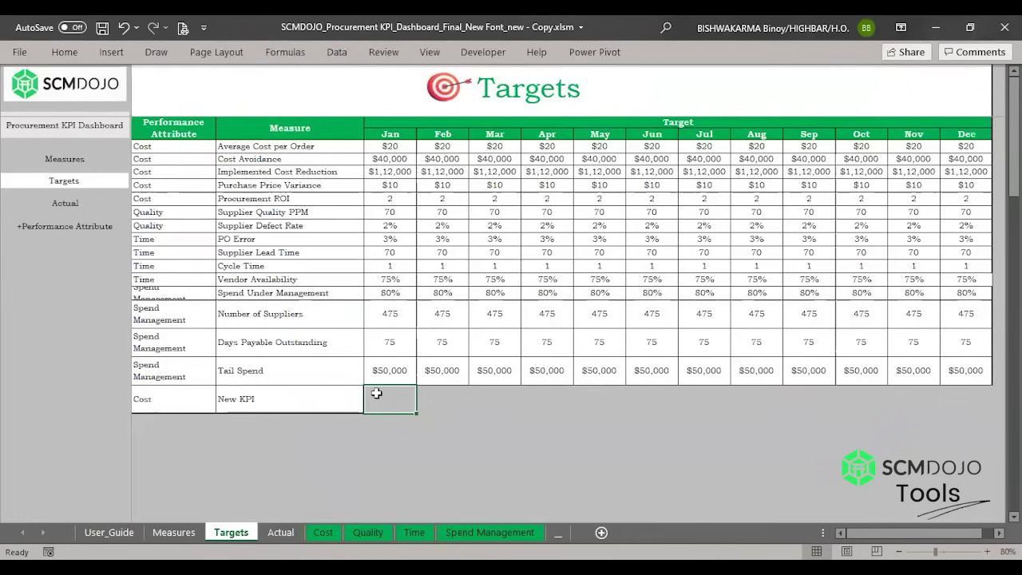
key(Up)
key(Up)
key(Up)
key(Up)
key(Up)
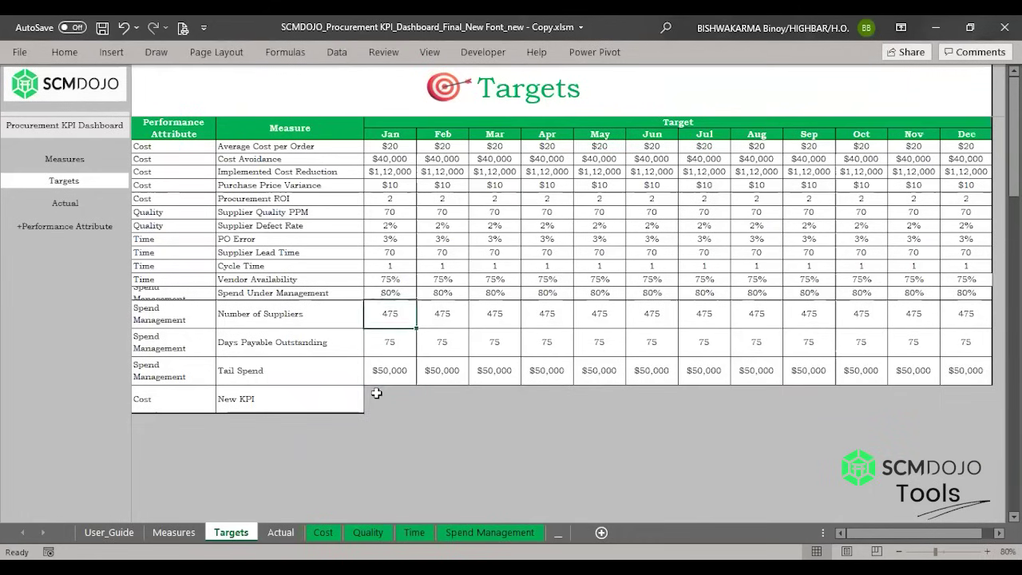
key(Down)
key(Down)
key(Down)
key(Down)
key(Down)
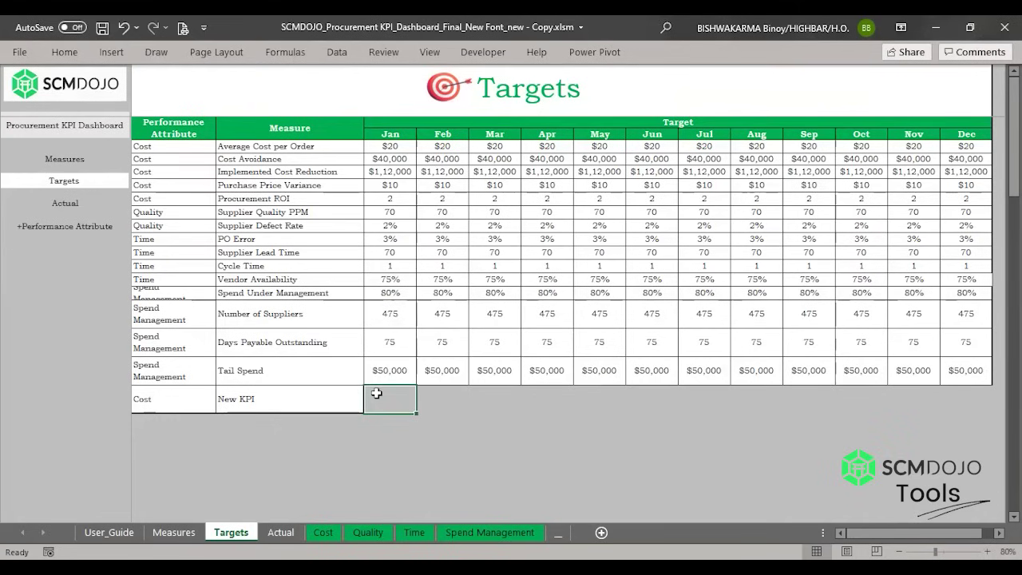
key(shift+Right)
key(shift+Right)
key(shift+Right)
key(shift+Right)
key(shift+Right)
key(shift+Right)
key(shift+Right)
key(shift+Right)
key(shift+Right)
key(shift+Right)
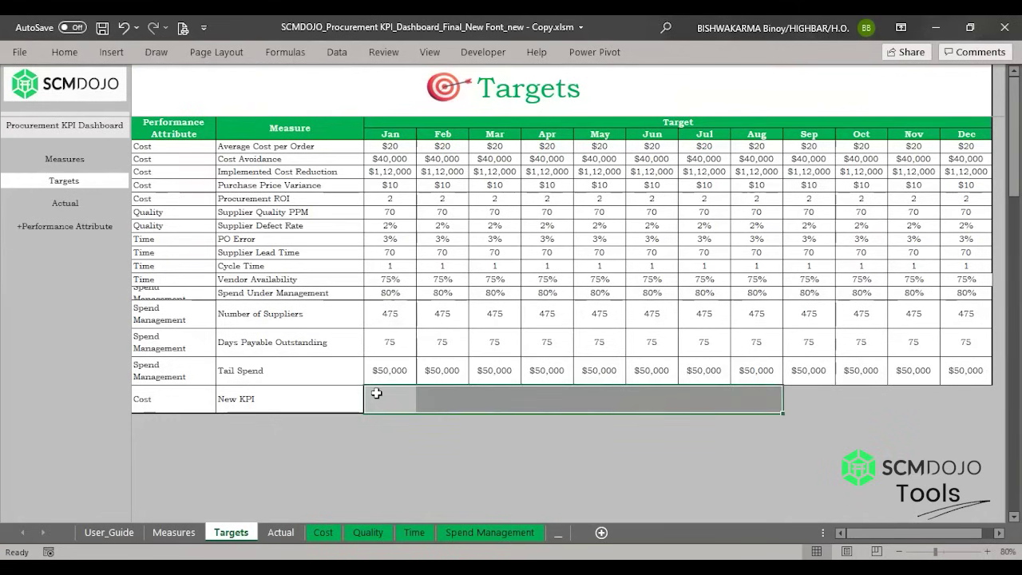
key(shift+Right)
text(70)
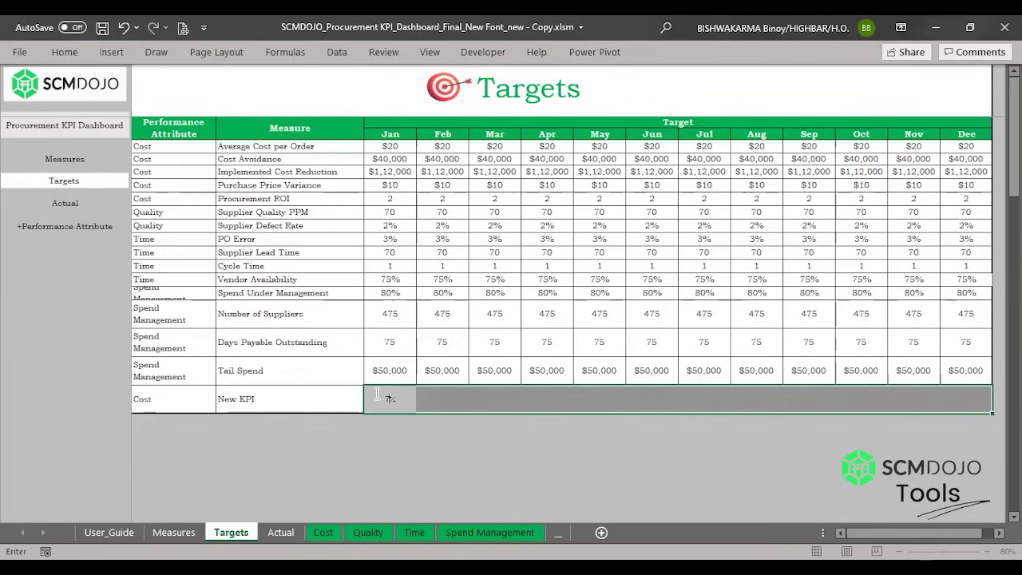
key(ctrl+Return)
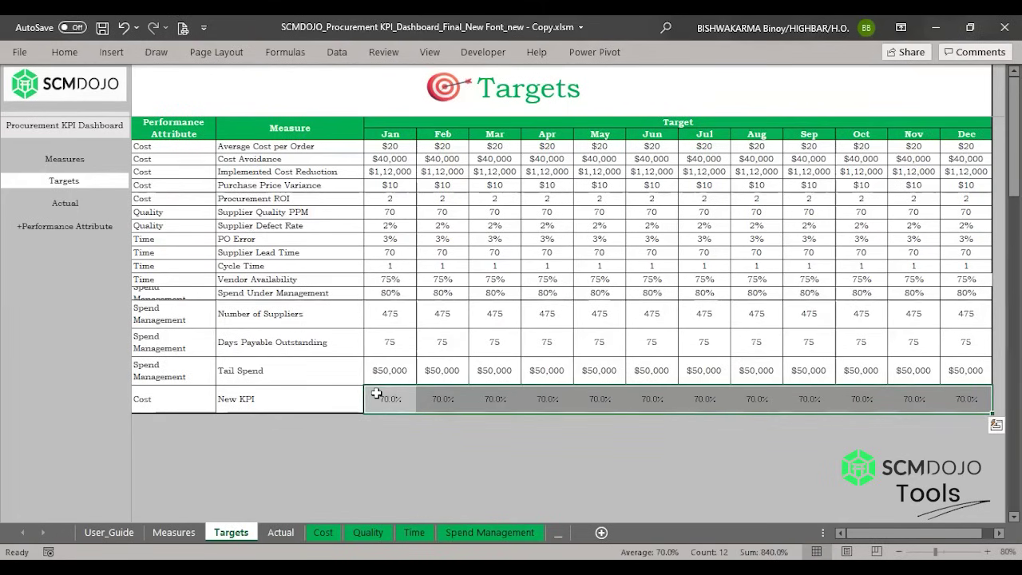
Step: Enter New KPI actuals of 69% for January 2019 and 72% for February, and fill 72% across the following months
click(276, 531)
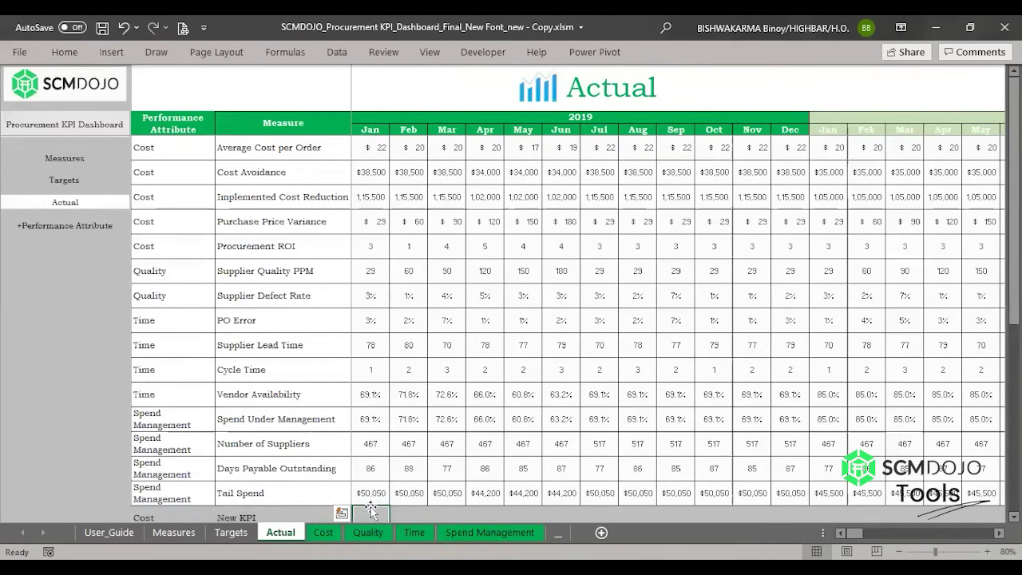
click(370, 508)
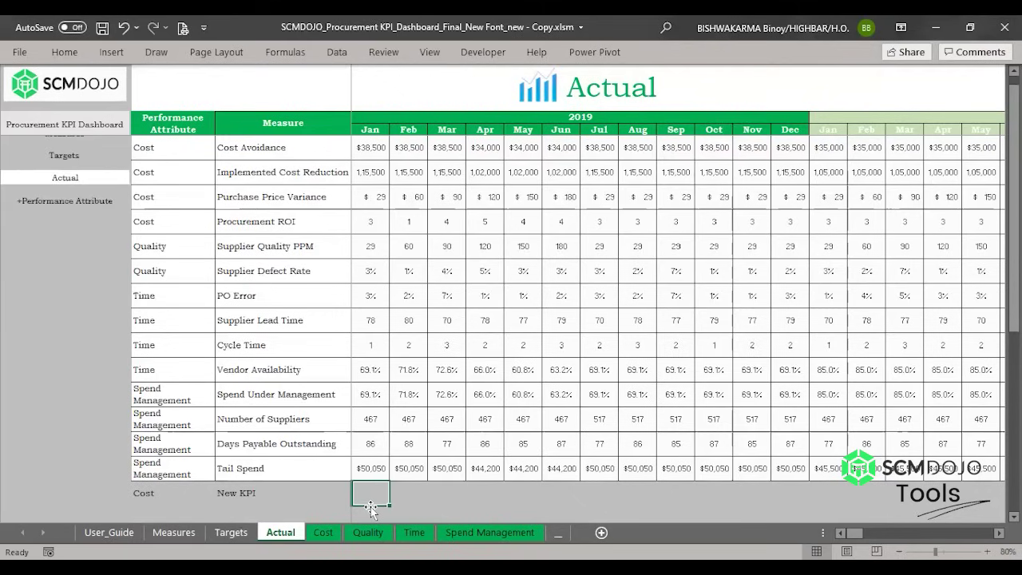
text(69)
key(Tab)
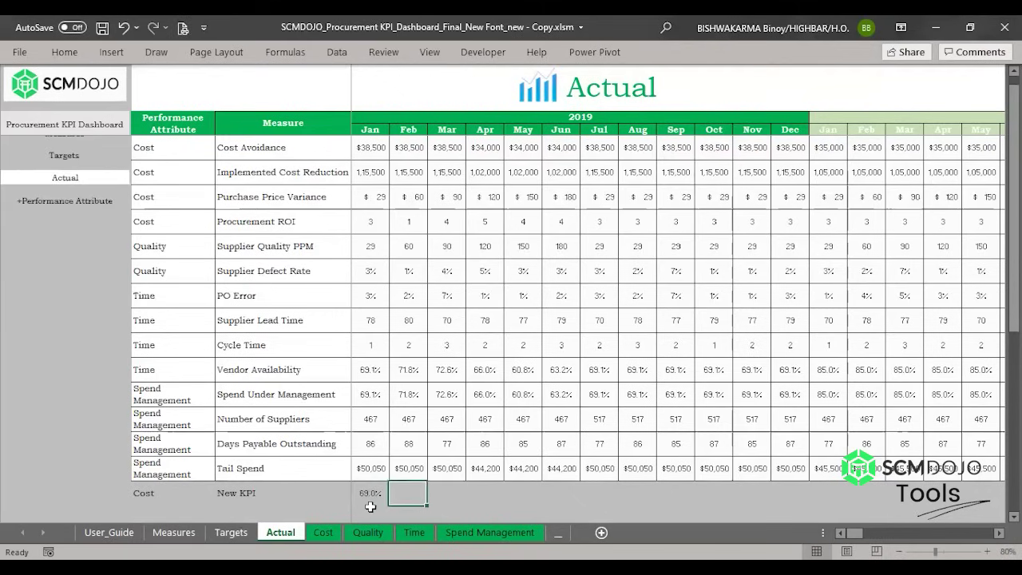
text(72)
key(Tab)
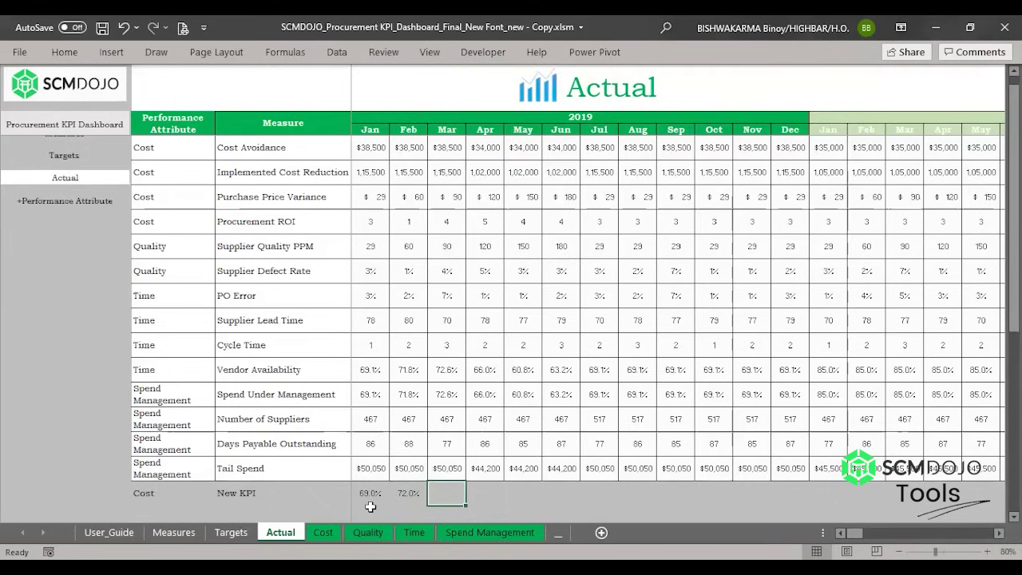
click(406, 490)
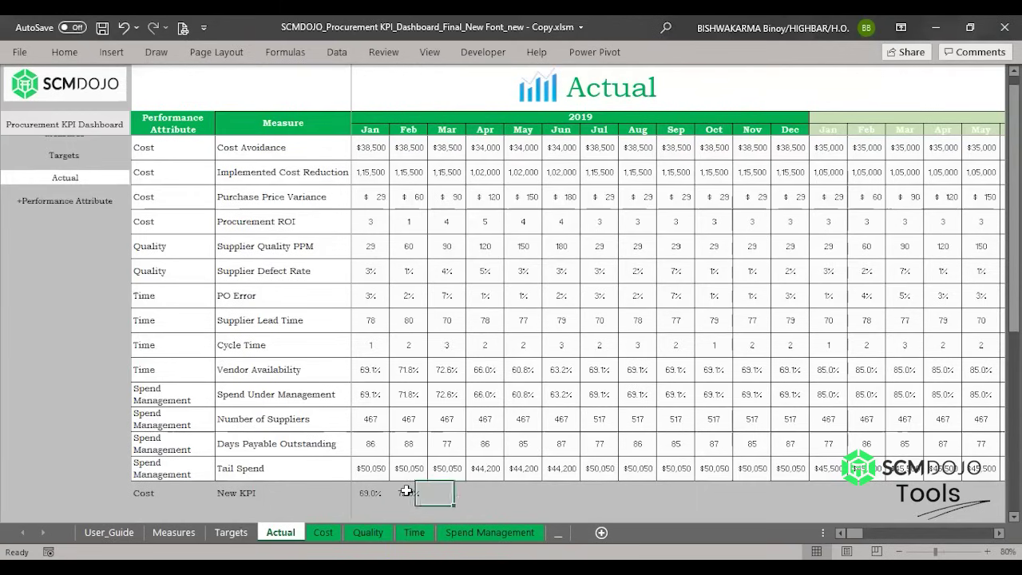
drag(427, 505, 801, 474)
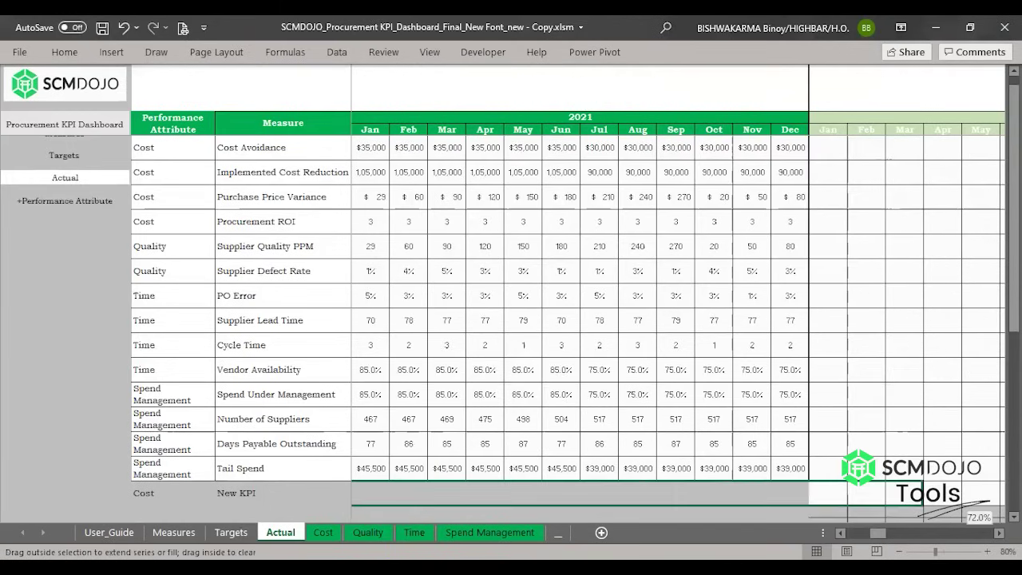
Step: Examine the New KPI row's monthly values across the years in the Actual sheet and return to the table header
key(Right)
key(Right)
key(Right)
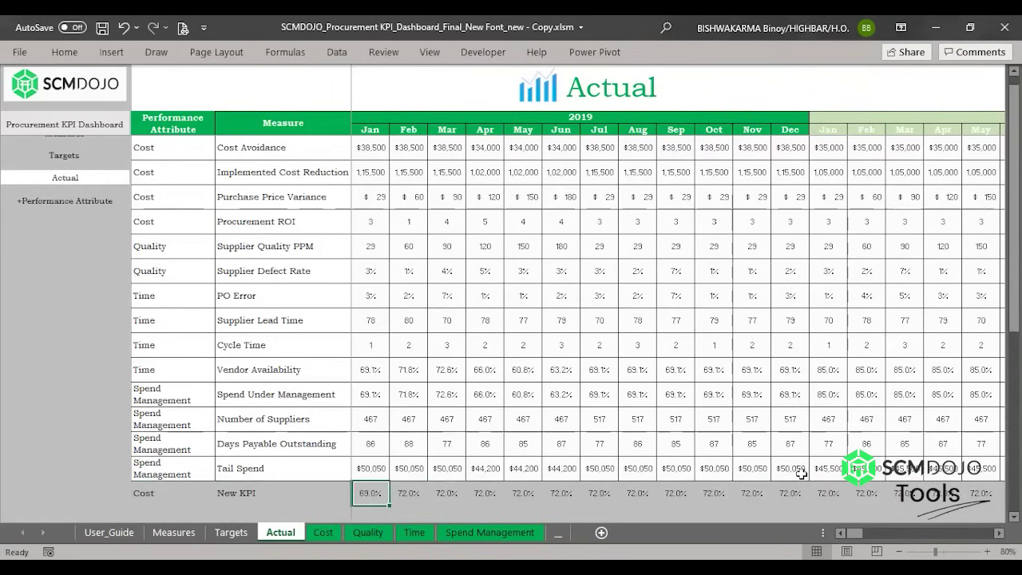
key(Left)
key(Left)
key(Right)
key(Right)
key(Right)
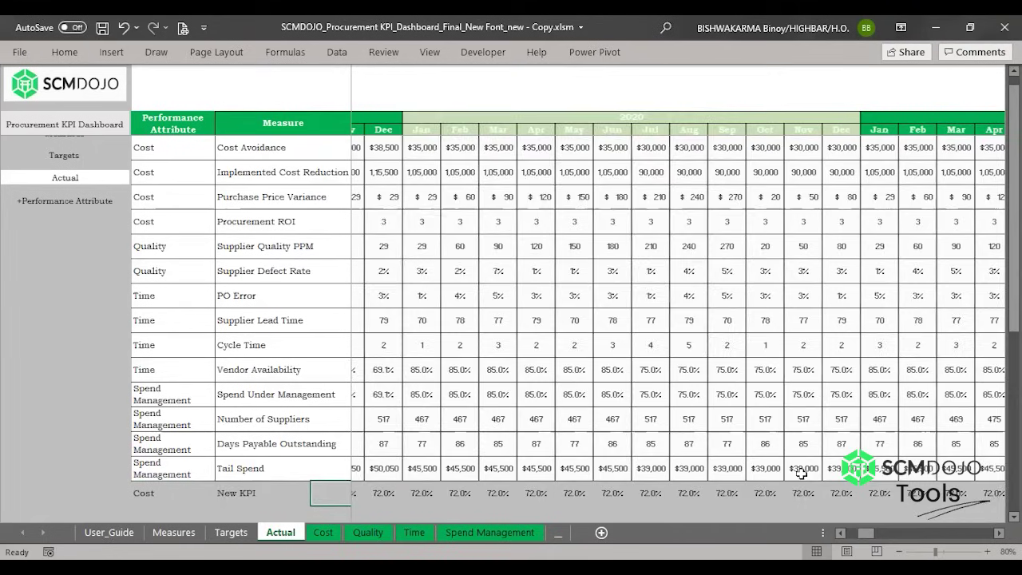
key(Left)
key(Left)
key(Right)
key(Right)
key(Right)
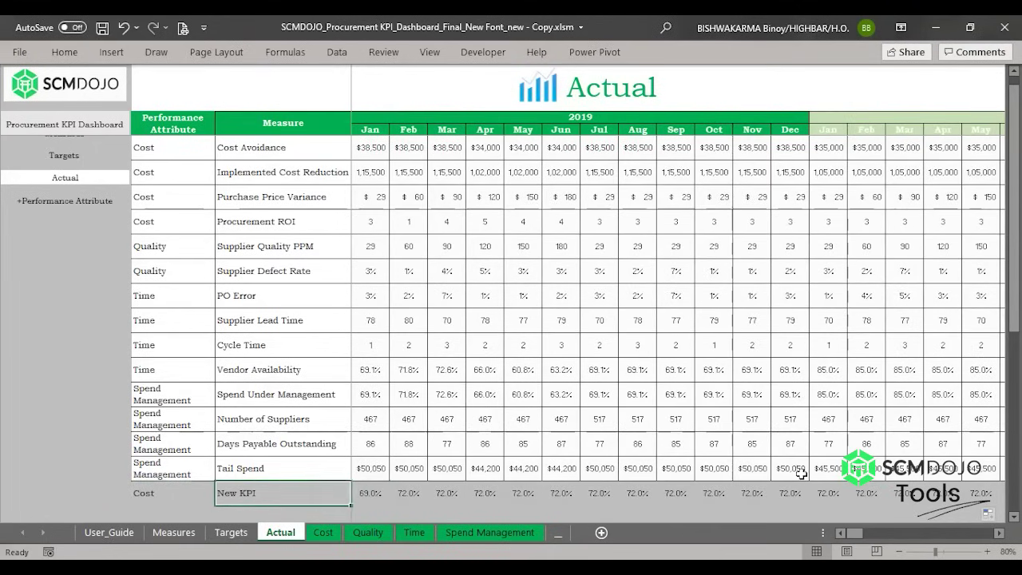
key(Up)
key(Up)
key(Up)
key(Up)
key(Up)
key(Up)
key(Up)
key(Up)
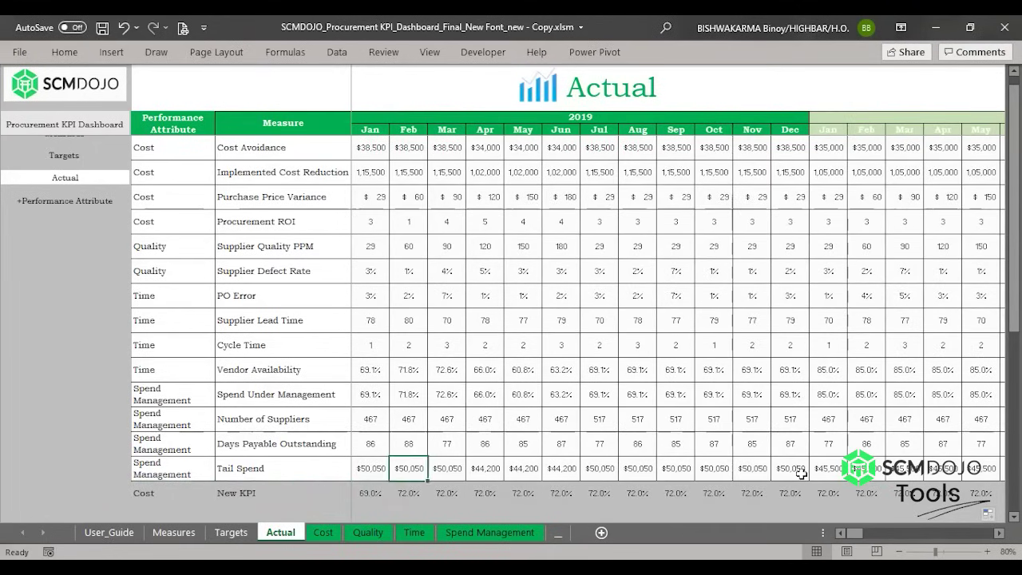
key(Up)
key(Up)
key(Up)
key(Up)
key(Up)
key(Up)
key(Up)
key(Up)
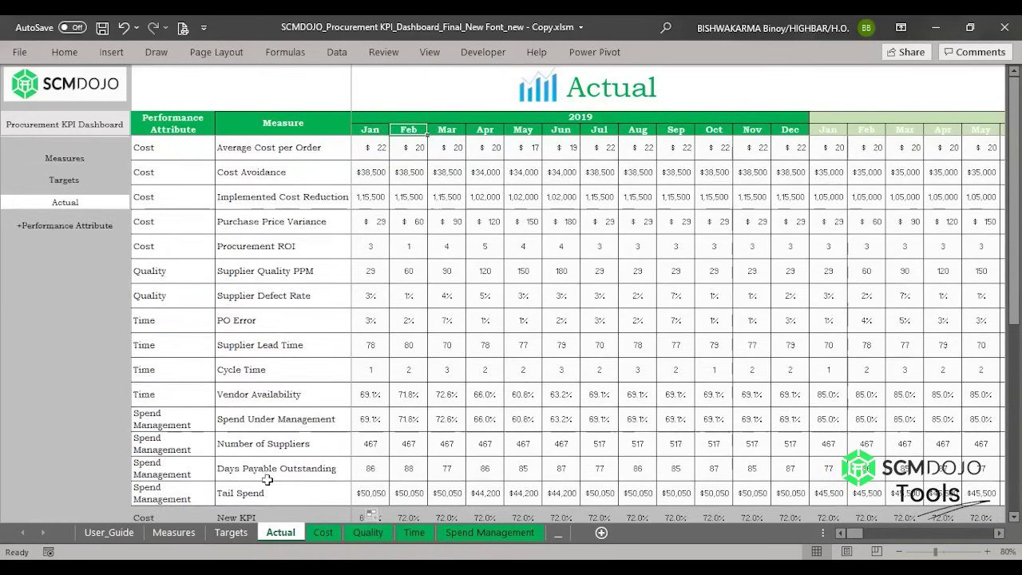
Step: Open the Cost dashboard from the performance attributes and view the New KPI chart below Procurement ROI
click(38, 229)
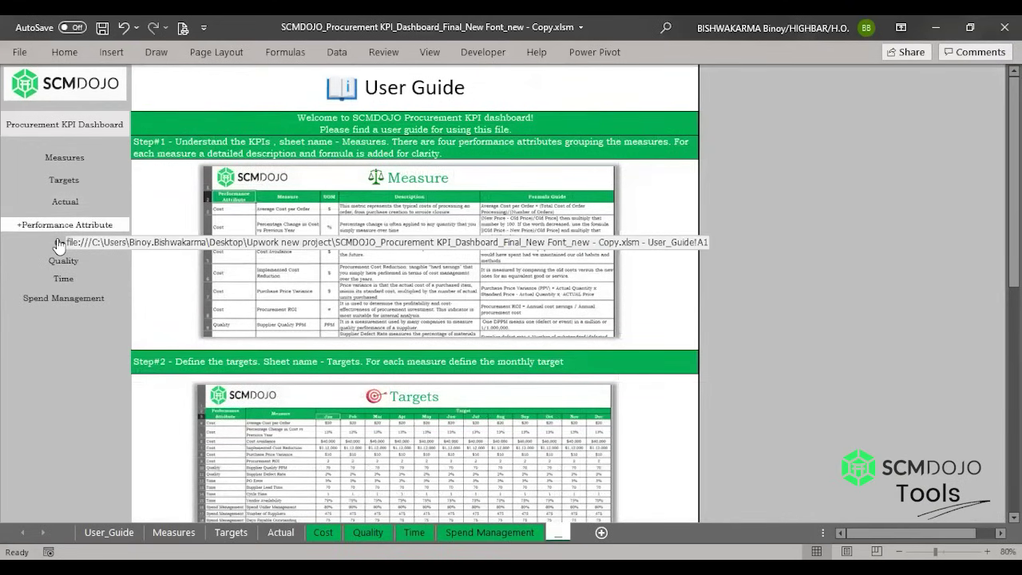
click(62, 243)
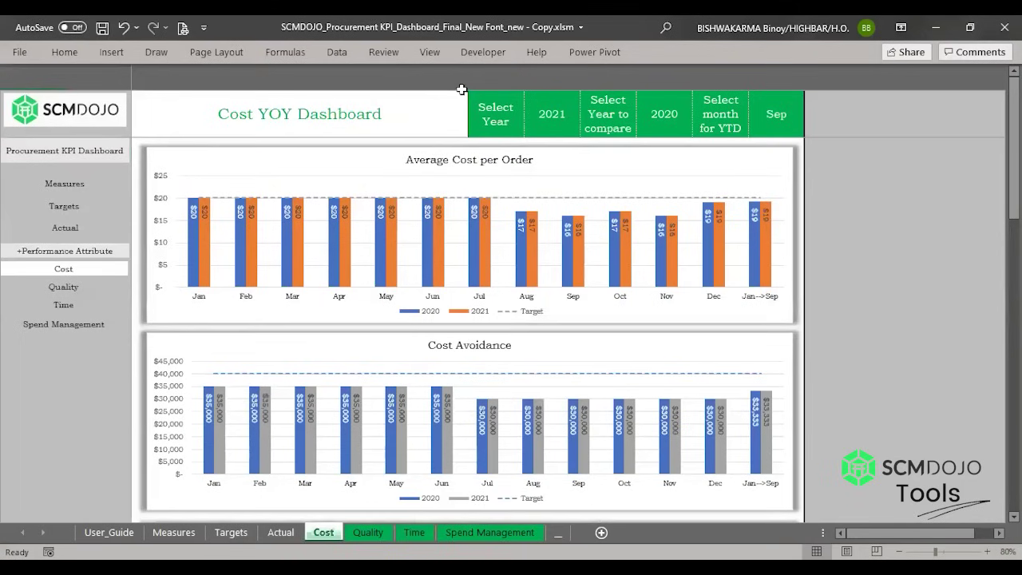
drag(1014, 148, 1013, 220)
drag(1014, 148, 1013, 255)
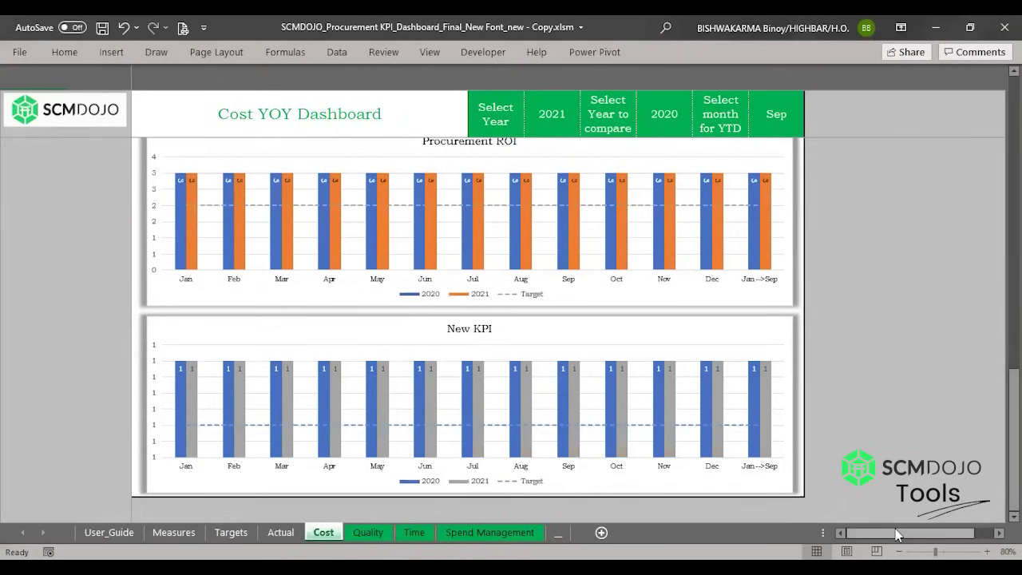
Step: Expand the hidden chart data beside the Cost dashboard and format the New KPI 2020, 2021 and Target values as Percentage with 0 decimals
drag(895, 528, 909, 530)
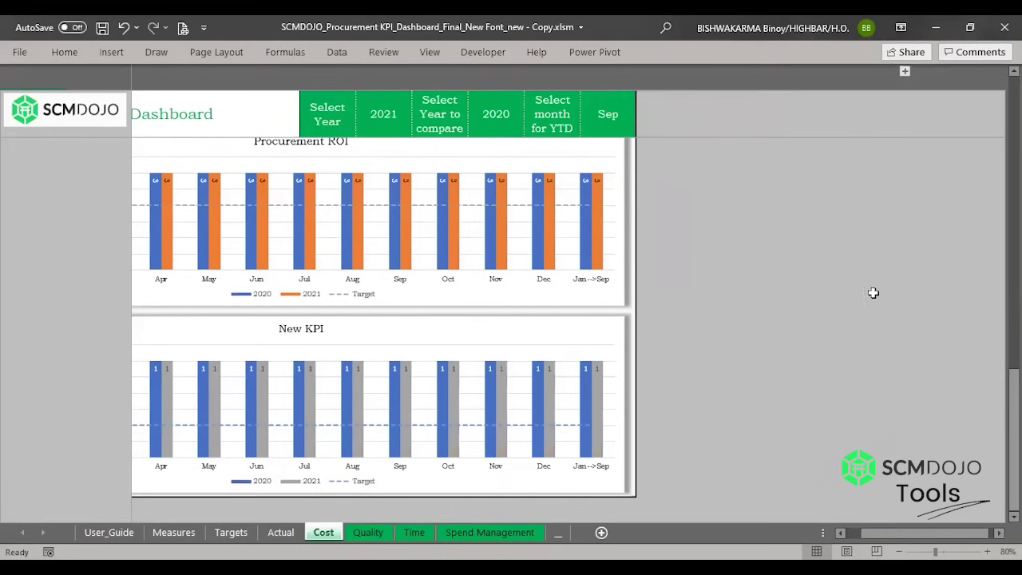
click(901, 75)
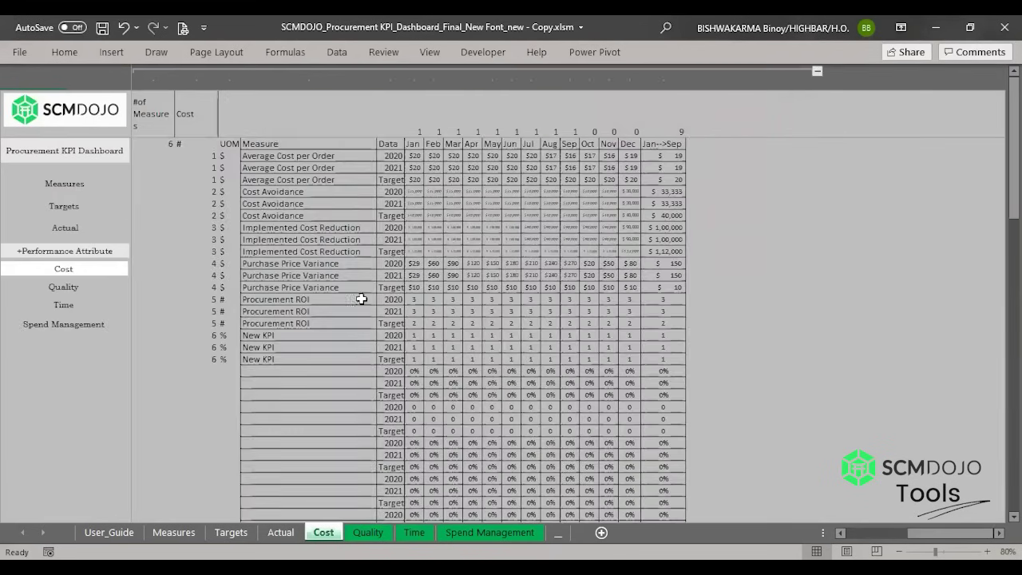
drag(414, 335, 668, 357)
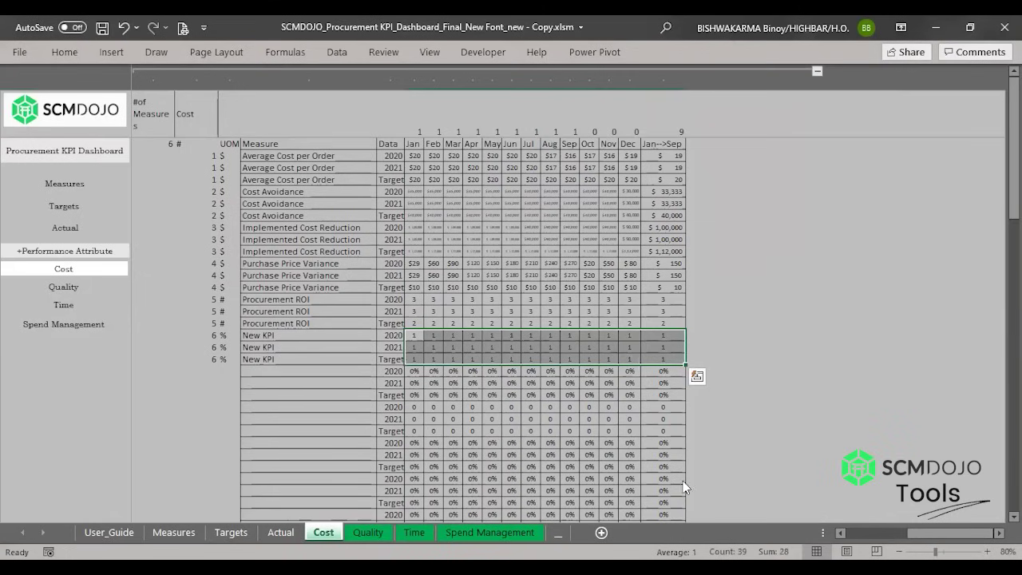
right_click(621, 355)
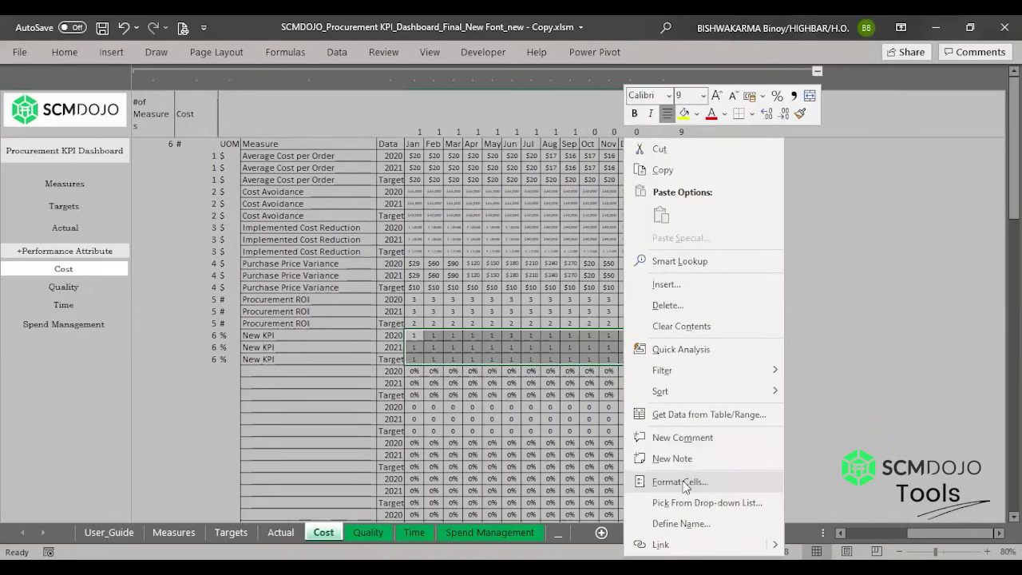
click(683, 481)
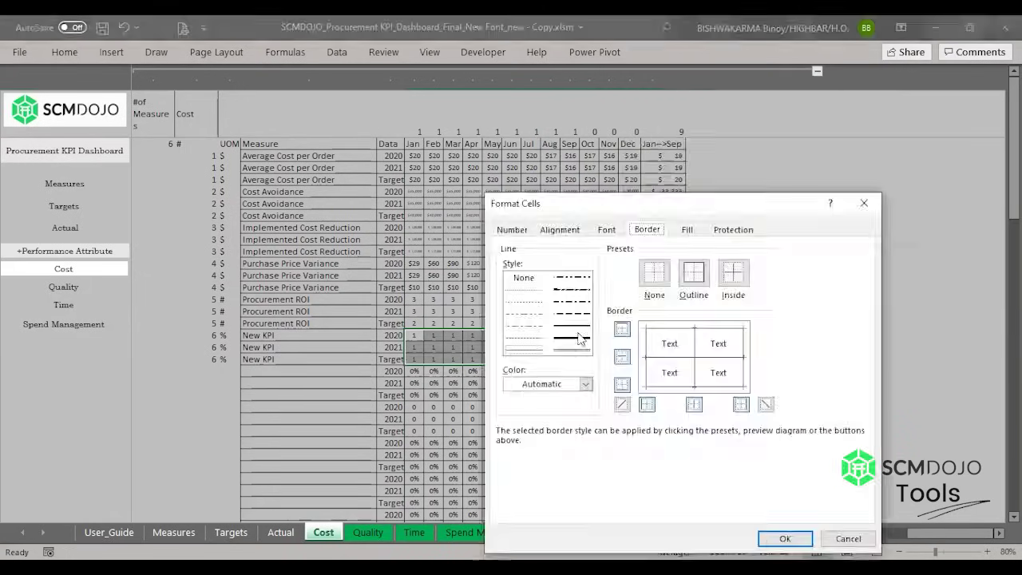
click(514, 229)
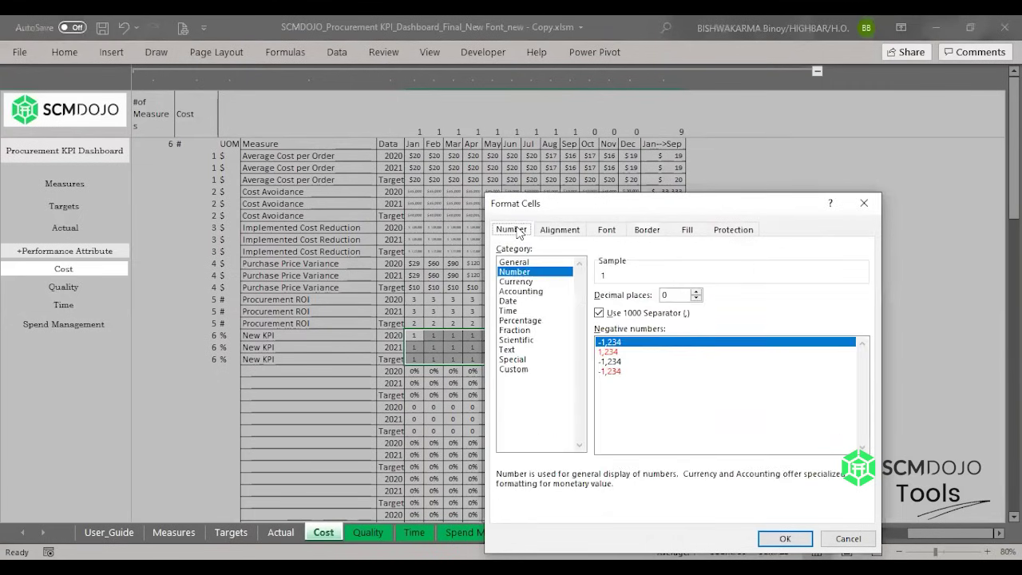
click(515, 321)
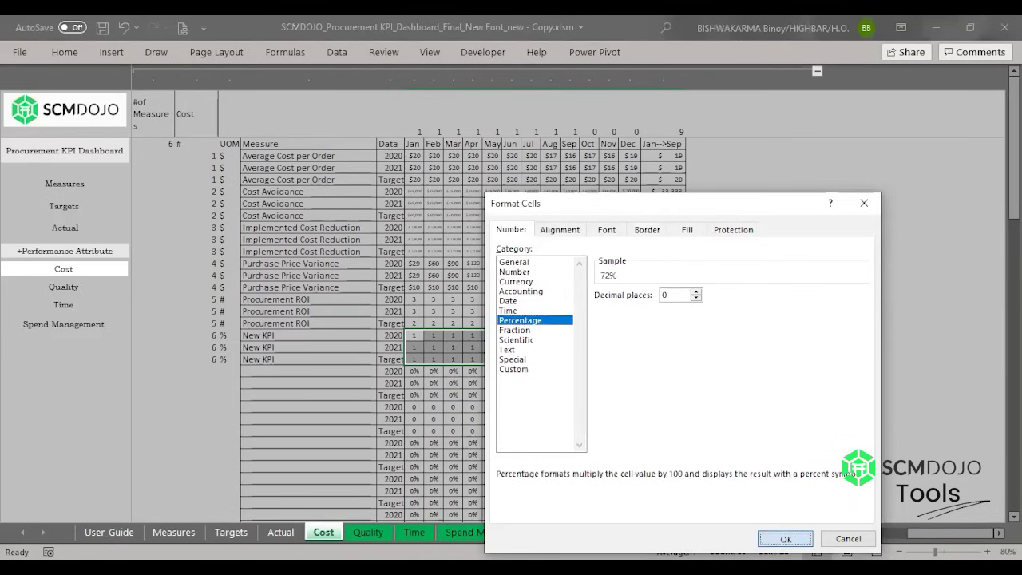
click(785, 539)
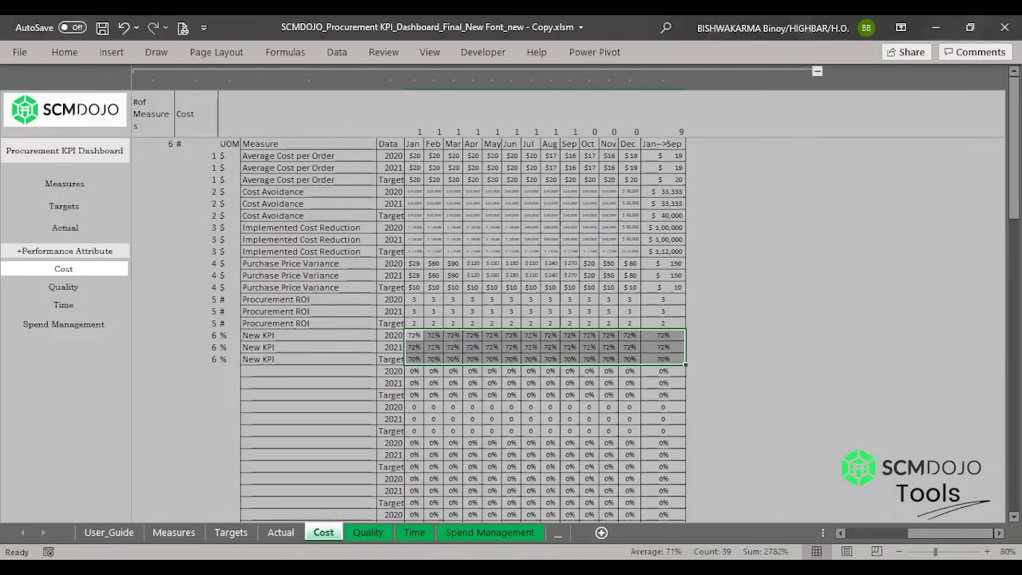
Step: Collapse the chart data columns again and return to the New KPI chart at the end of the Cost dashboard
mouse_move(950, 533)
mouse_down()
mouse_move(922, 532)
mouse_move(932, 532)
mouse_up()
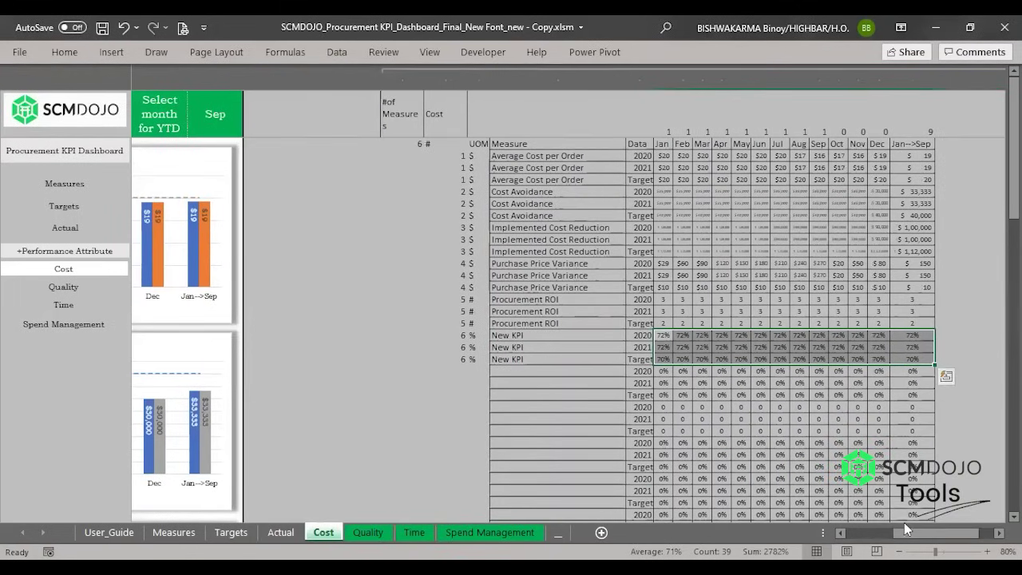
scroll(534, 307, right, 3)
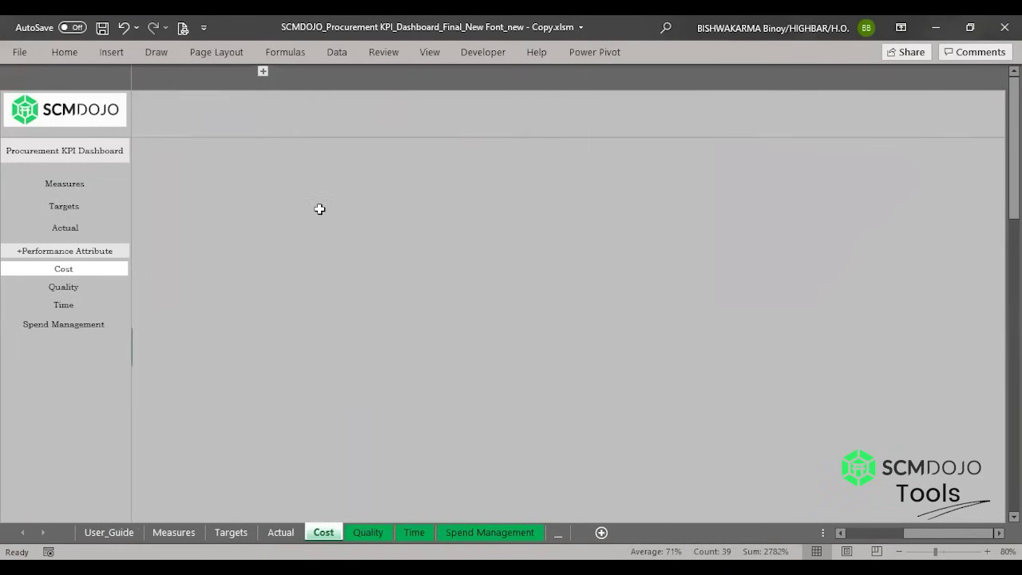
click(319, 210)
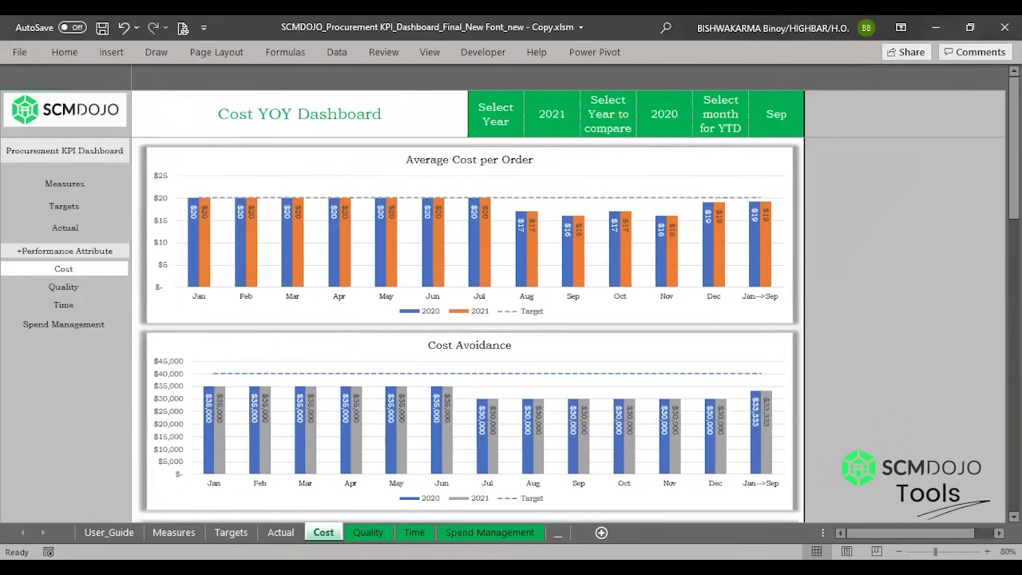
scroll(469, 327, down, 12)
click(551, 113)
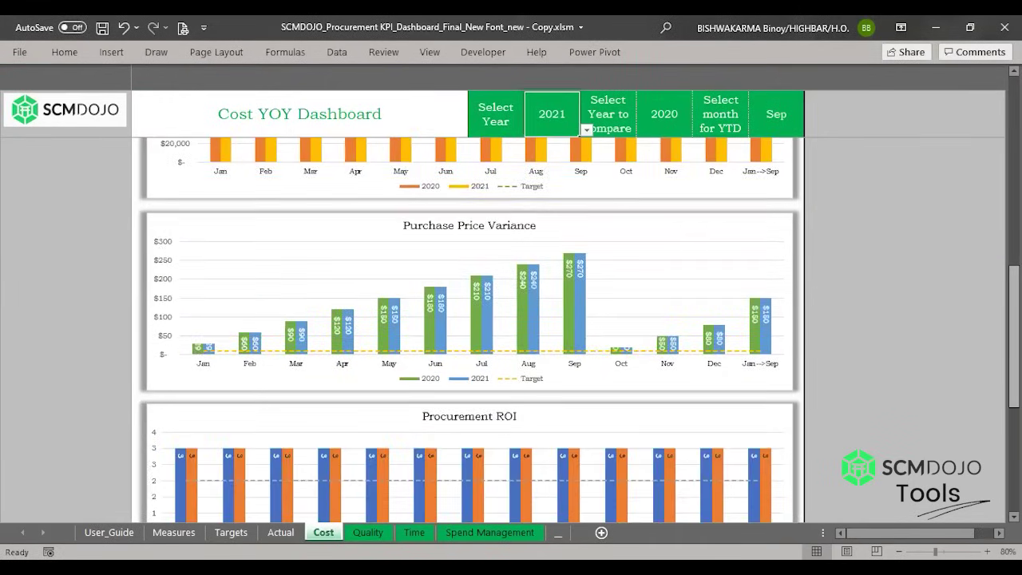
drag(1013, 239, 1014, 356)
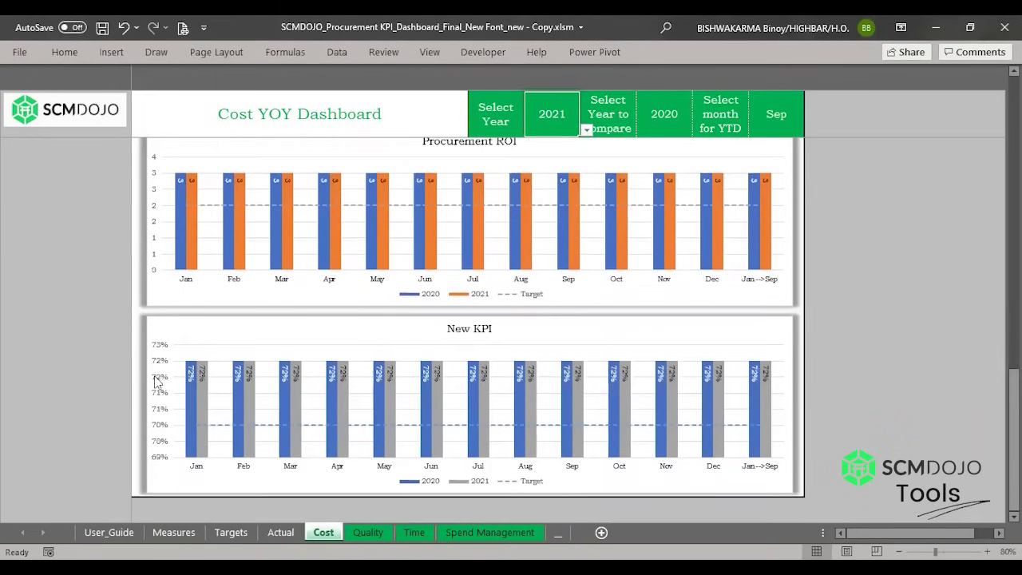